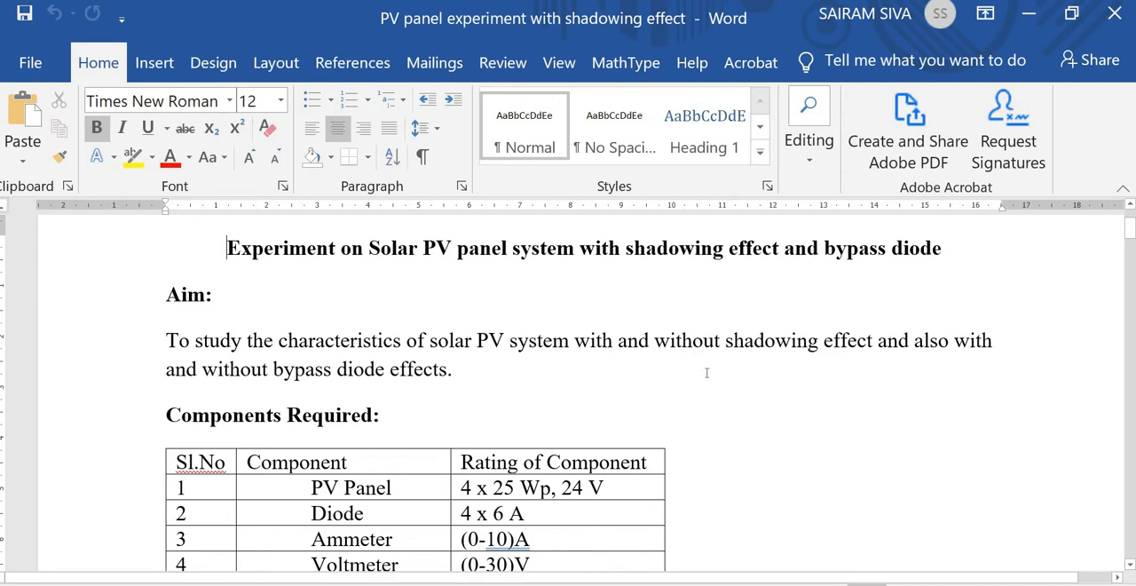
- Review the circuit diagram in the experiment document and create a blank Simulink model from the Simulink Library Browser
{"action": "scroll", "coordinate": [706, 372], "scroll_direction": "down", "scroll_amount": 6}
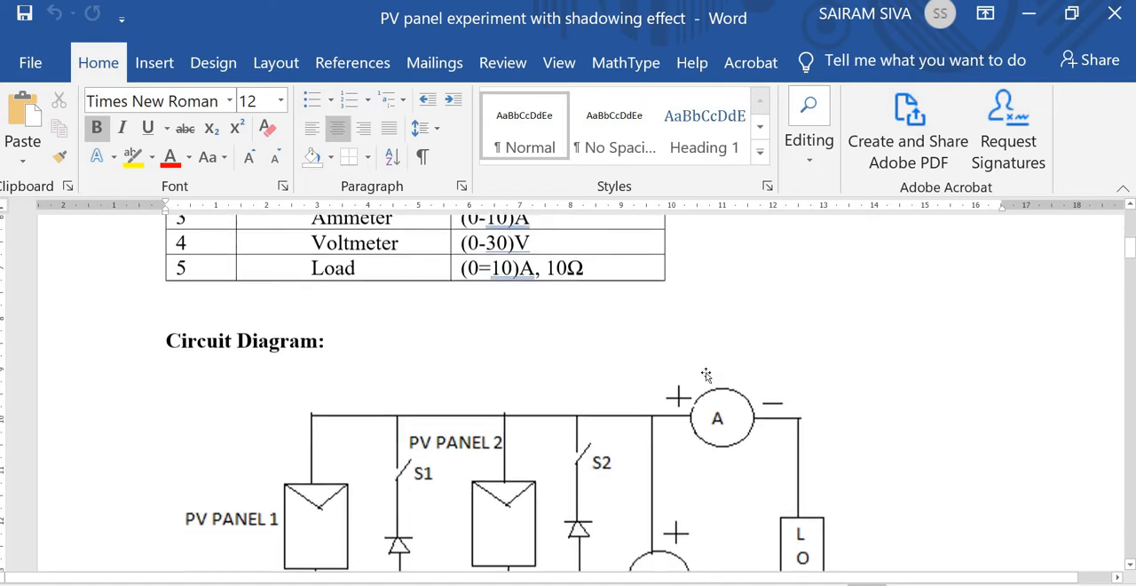
{"action": "scroll", "coordinate": [706, 373], "scroll_direction": "down", "scroll_amount": 3}
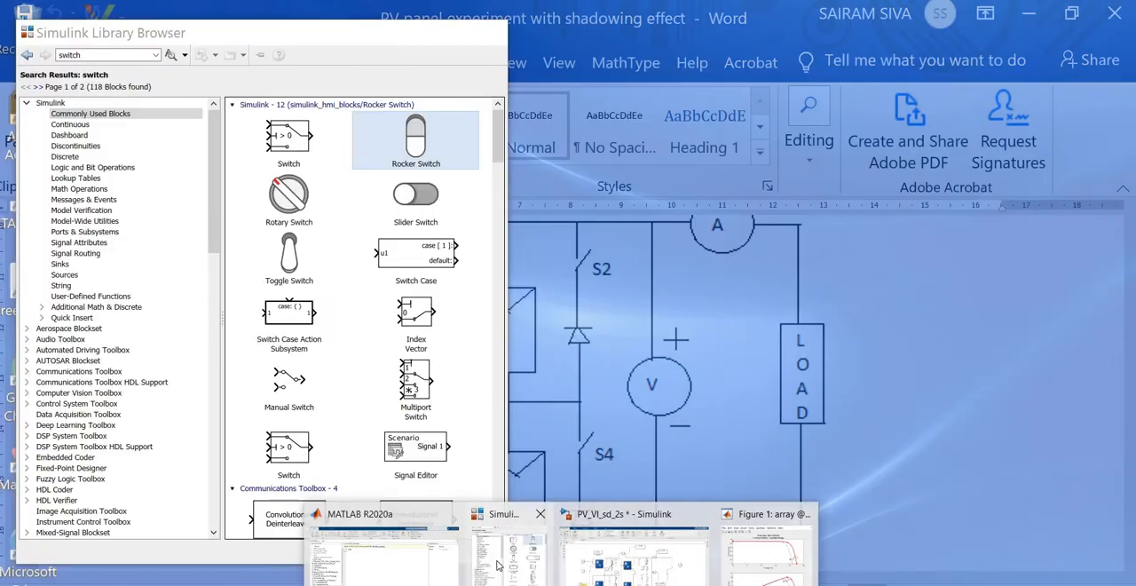
{"action": "left_click", "coordinate": [476, 523]}
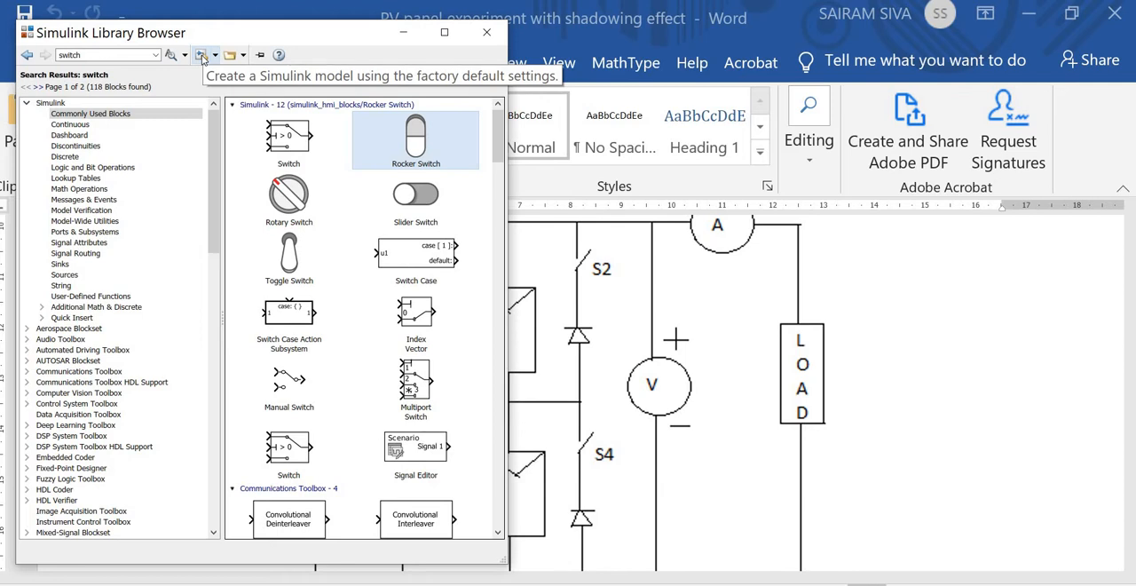
{"action": "left_click", "coordinate": [202, 56]}
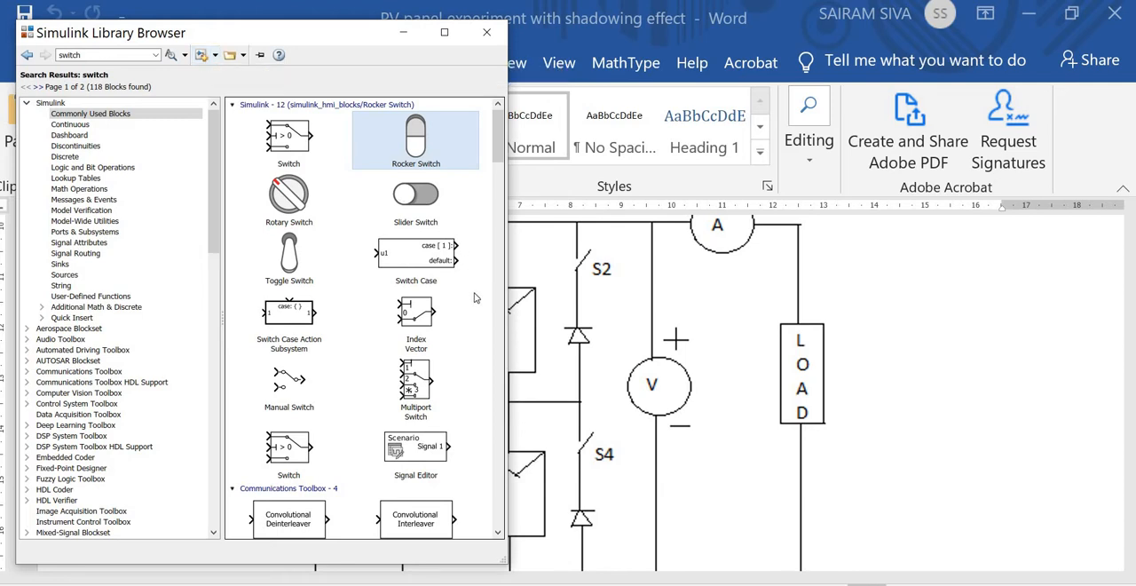
{"action": "left_click", "coordinate": [405, 34]}
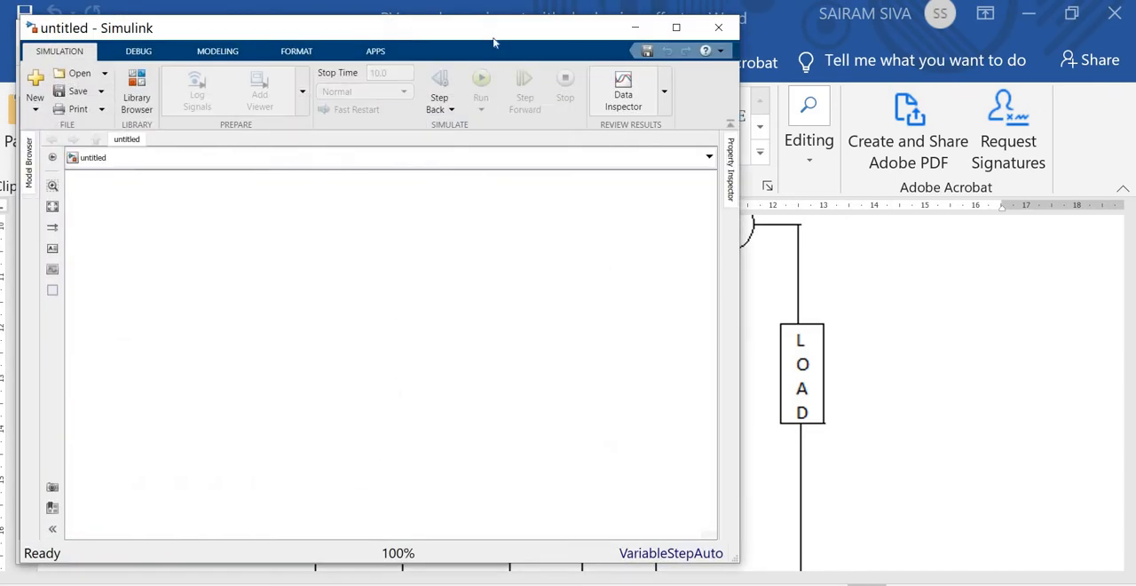
{"action": "left_click_drag", "start_coordinate": [509, 38], "coordinate": [726, 62]}
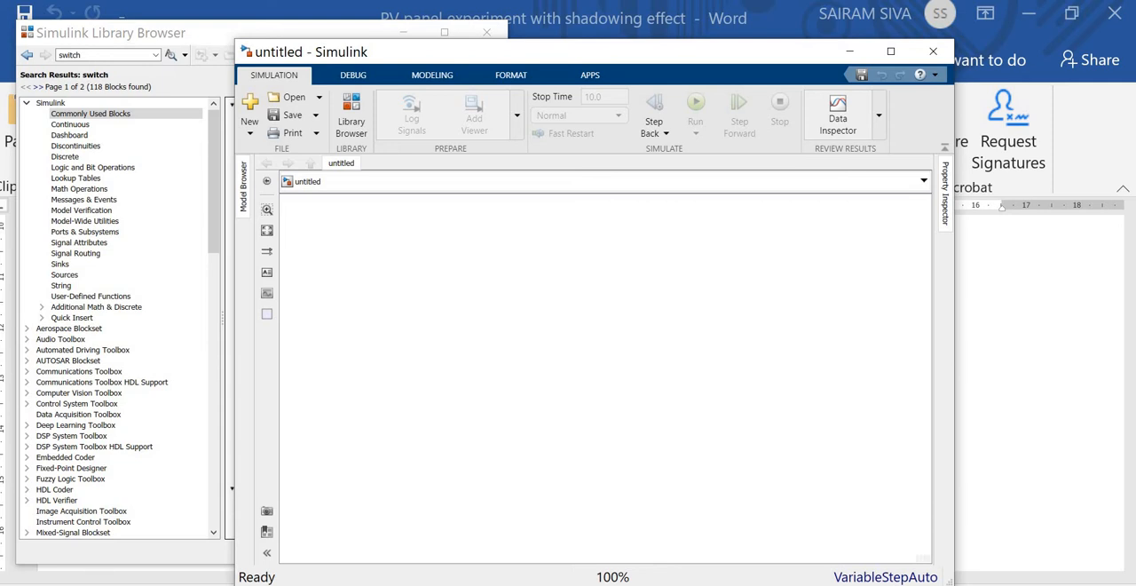
{"action": "left_click", "coordinate": [524, 585]}
{"action": "mouse_move", "coordinate": [657, 579]}
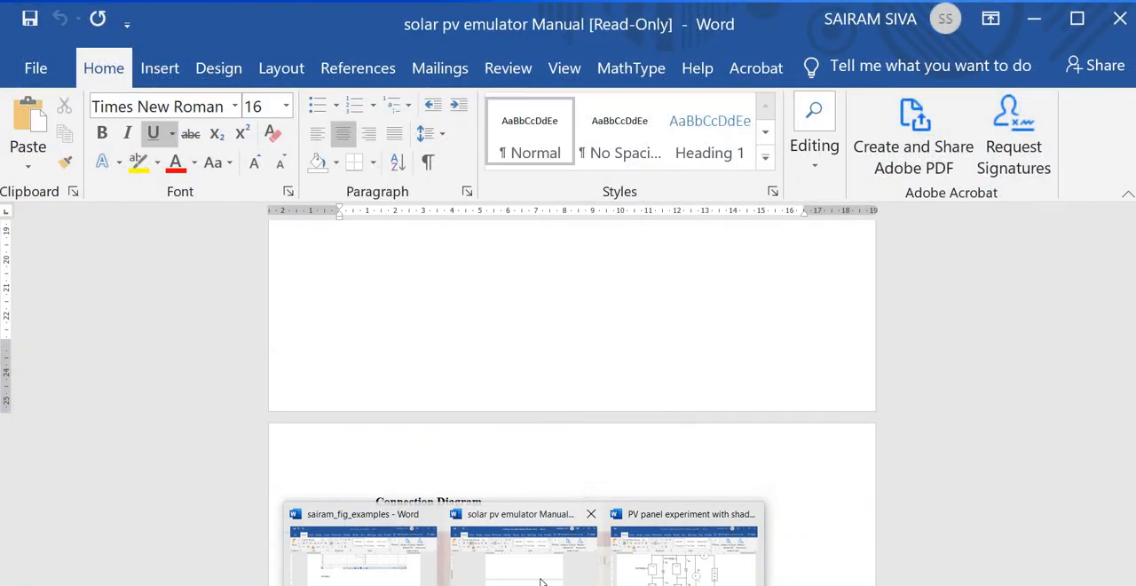
{"action": "left_click", "coordinate": [541, 522]}
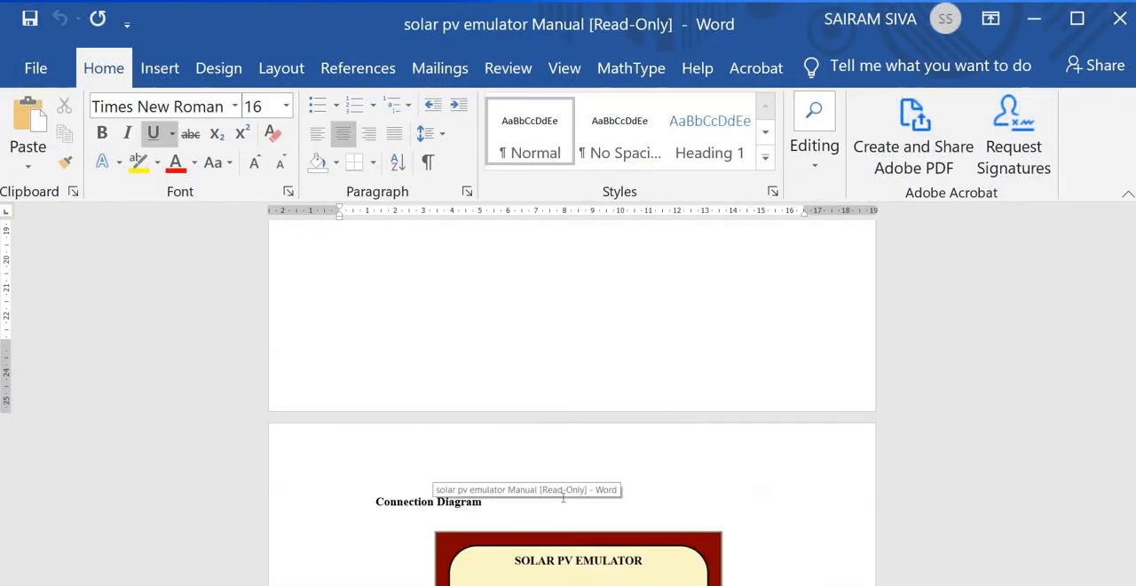
{"action": "scroll", "coordinate": [568, 492], "scroll_direction": "up", "scroll_amount": 6}
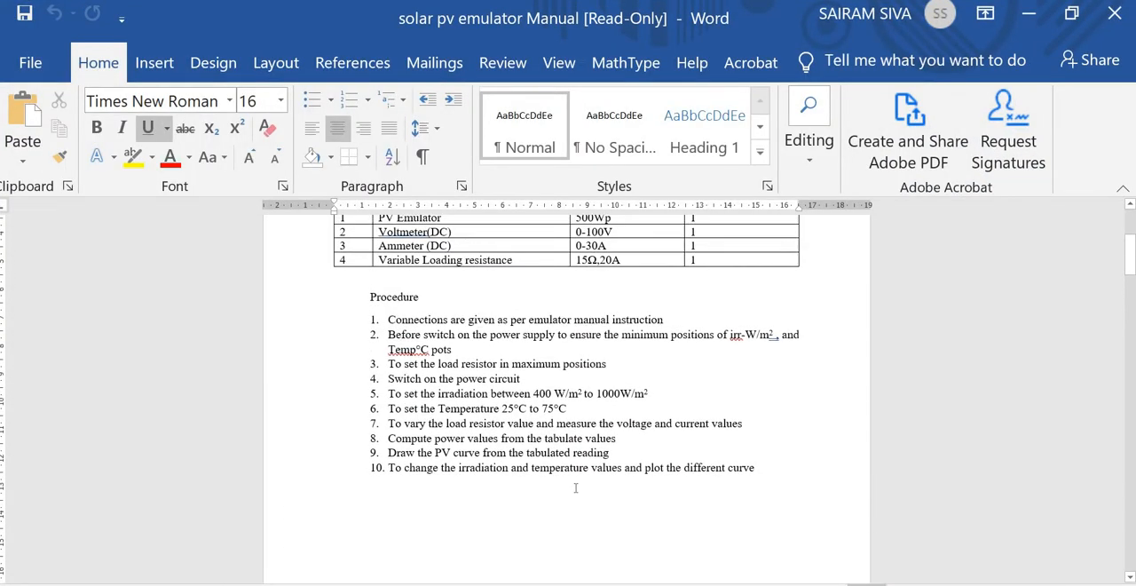
{"action": "scroll", "coordinate": [575, 487], "scroll_direction": "up", "scroll_amount": 4}
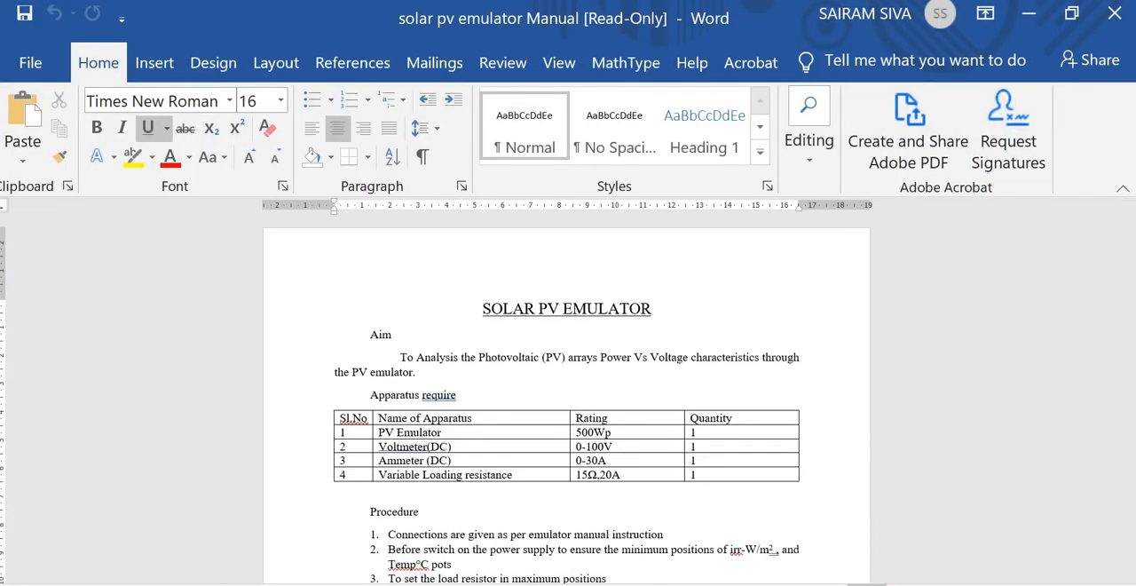
- Return to the PV panel experiment document and show its whole circuit diagram with the ribbon collapsed
{"action": "left_click", "coordinate": [655, 559]}
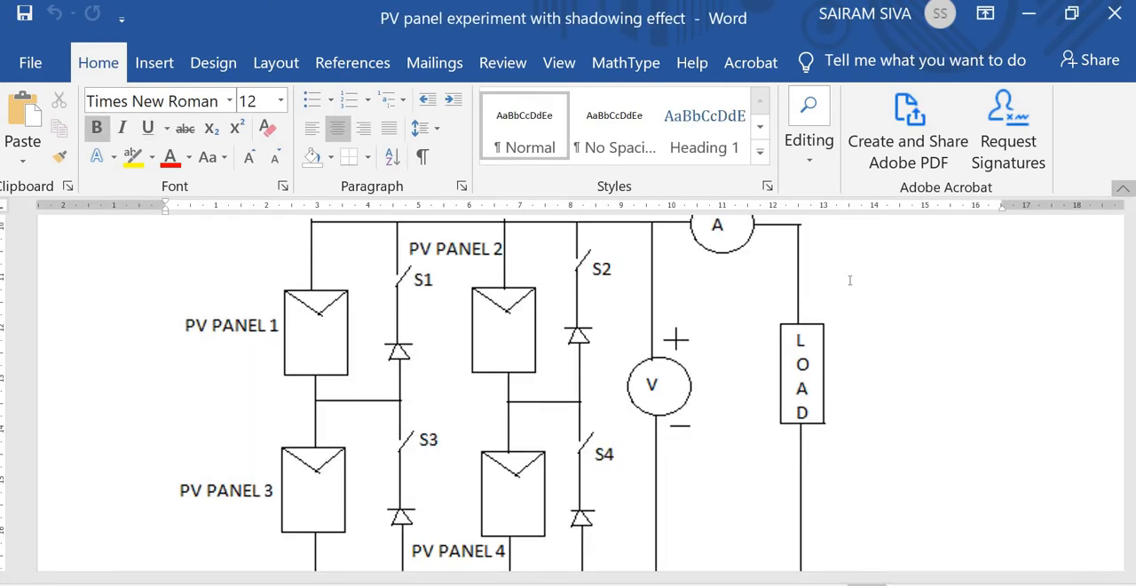
{"action": "key", "text": "ctrl+F1"}
{"action": "scroll", "coordinate": [817, 357], "scroll_direction": "up", "scroll_amount": 1}
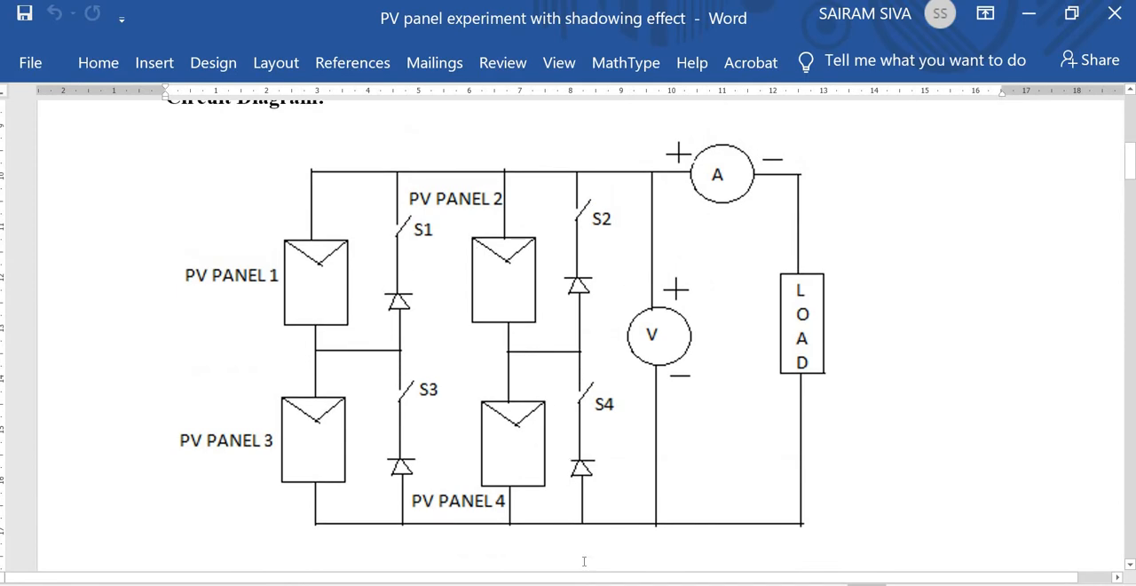
- Bring the untitled Simulink model to the front and place it beside the circuit diagram
{"action": "mouse_move", "coordinate": [561, 585]}
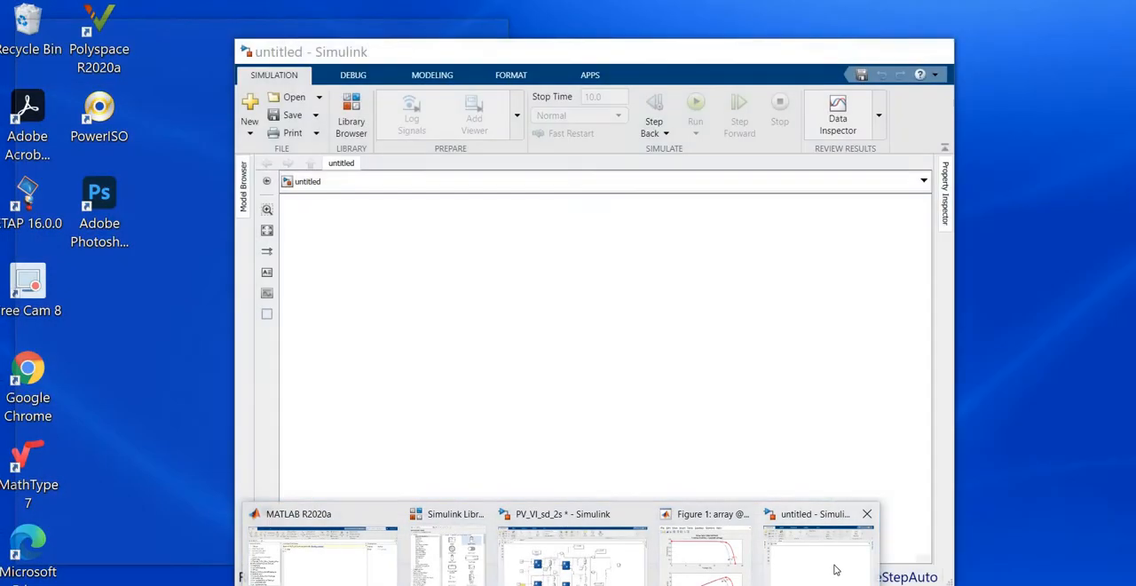
{"action": "left_click", "coordinate": [834, 568]}
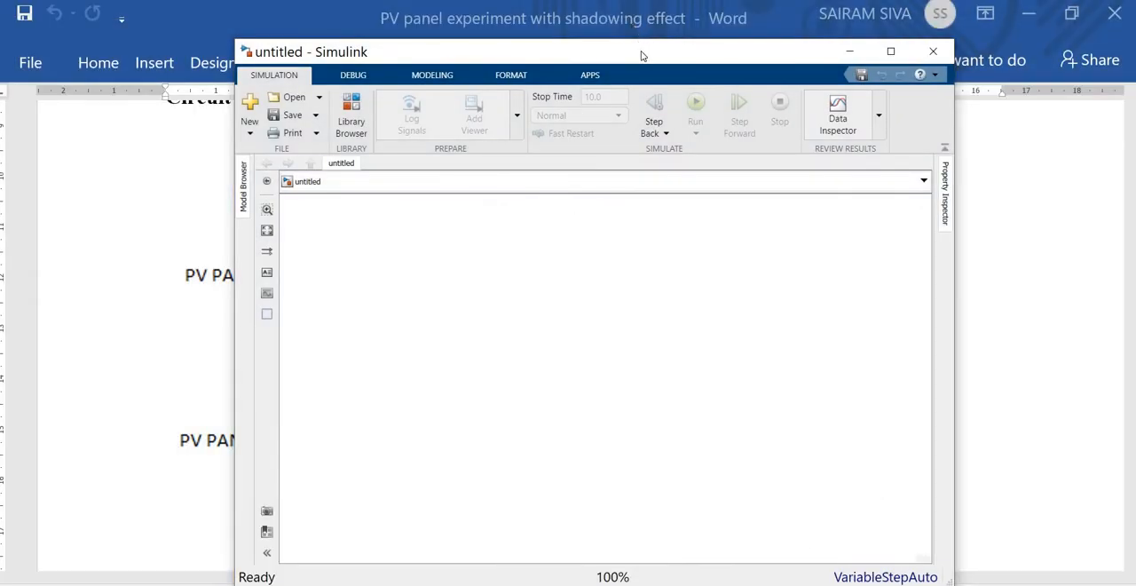
{"action": "left_click_drag", "start_coordinate": [591, 56], "coordinate": [1070, 70]}
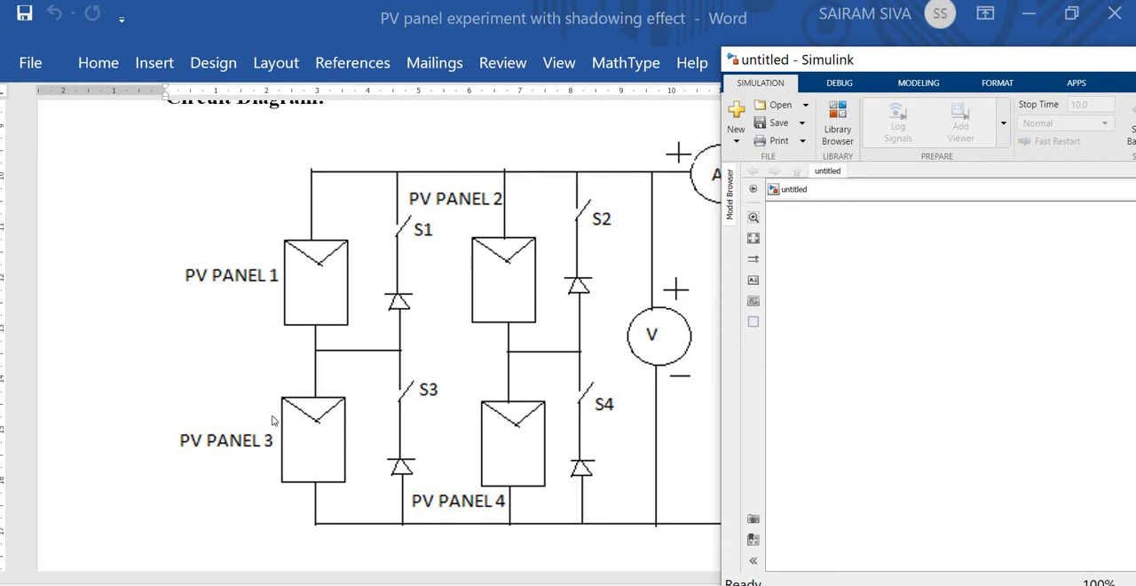
- Switch to Chrome and view the Amazon page for the Loom Solar 10 Watt, 12 Volt panel
{"action": "key", "text": "alt+Tab"}
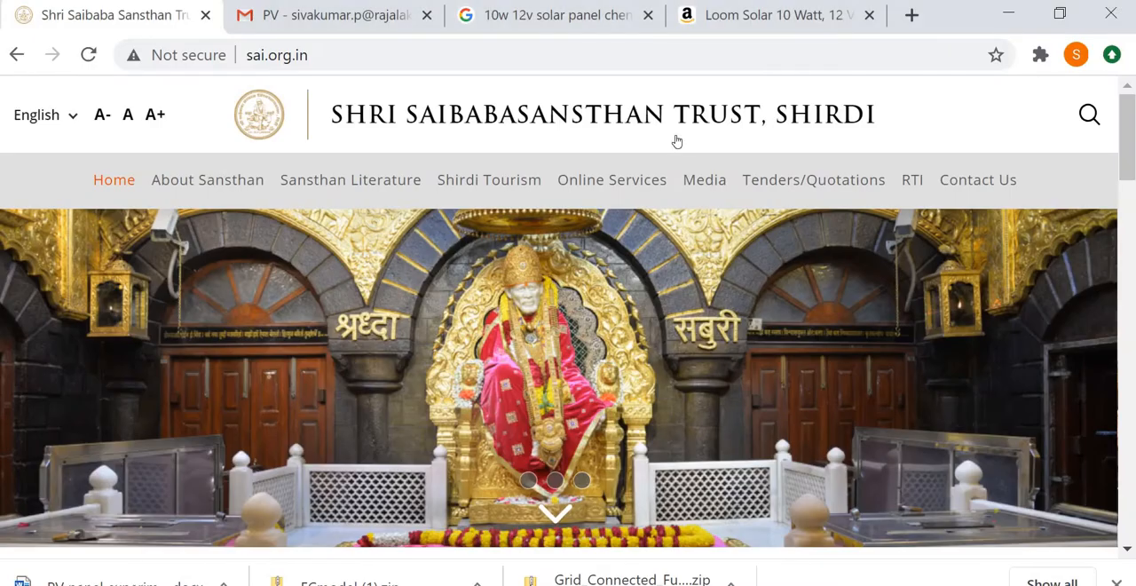
{"action": "left_click", "coordinate": [586, 16]}
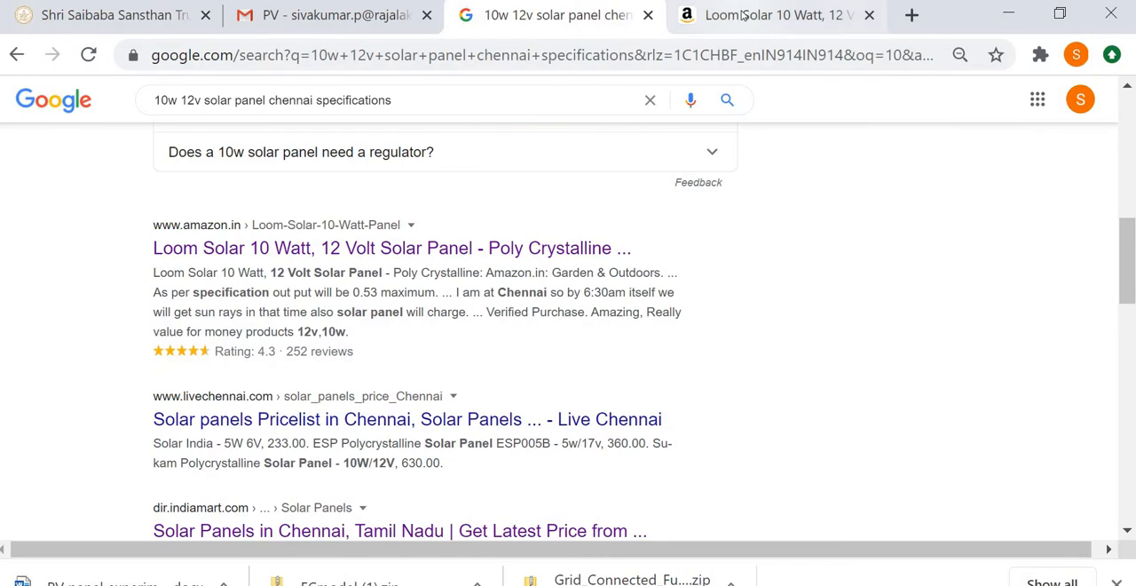
{"action": "left_click", "coordinate": [744, 16]}
{"action": "mouse_move", "coordinate": [358, 163]}
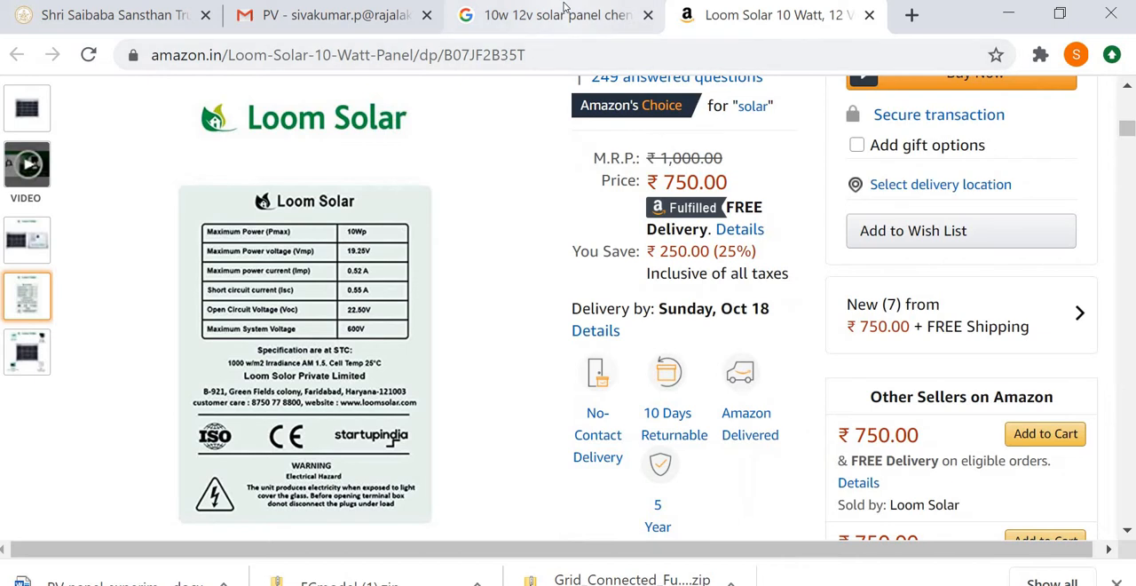
- Check the Google results for 10w 12v solar panel chennai specifications and examine the electrical ratings on the Loom Solar panel's label
{"action": "left_click", "coordinate": [550, 15]}
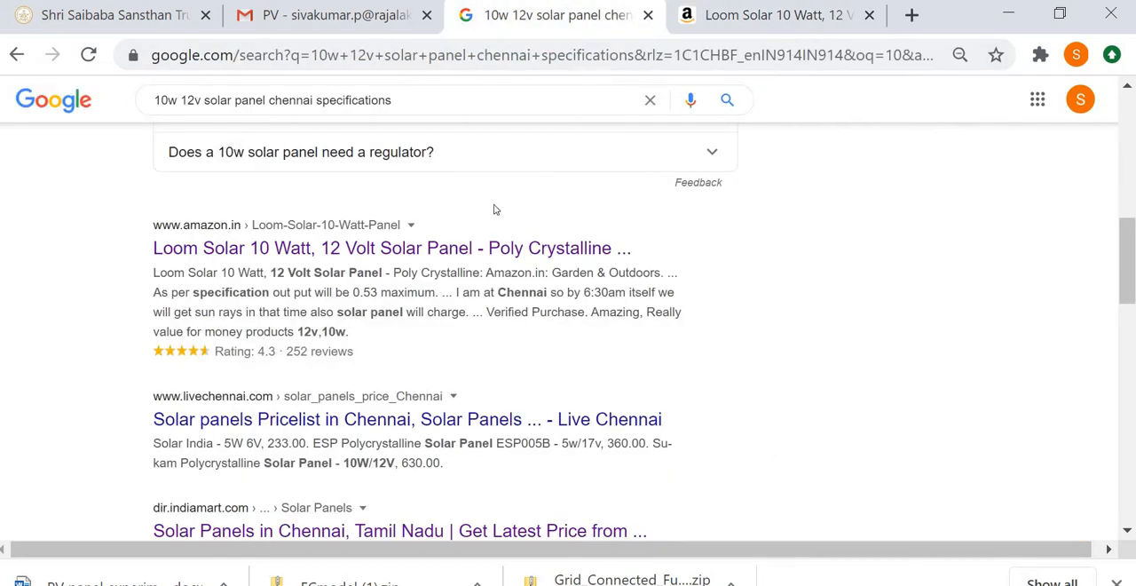
{"action": "scroll", "coordinate": [491, 208], "scroll_direction": "up", "scroll_amount": 6}
{"action": "scroll", "coordinate": [249, 163], "scroll_direction": "up", "scroll_amount": 2}
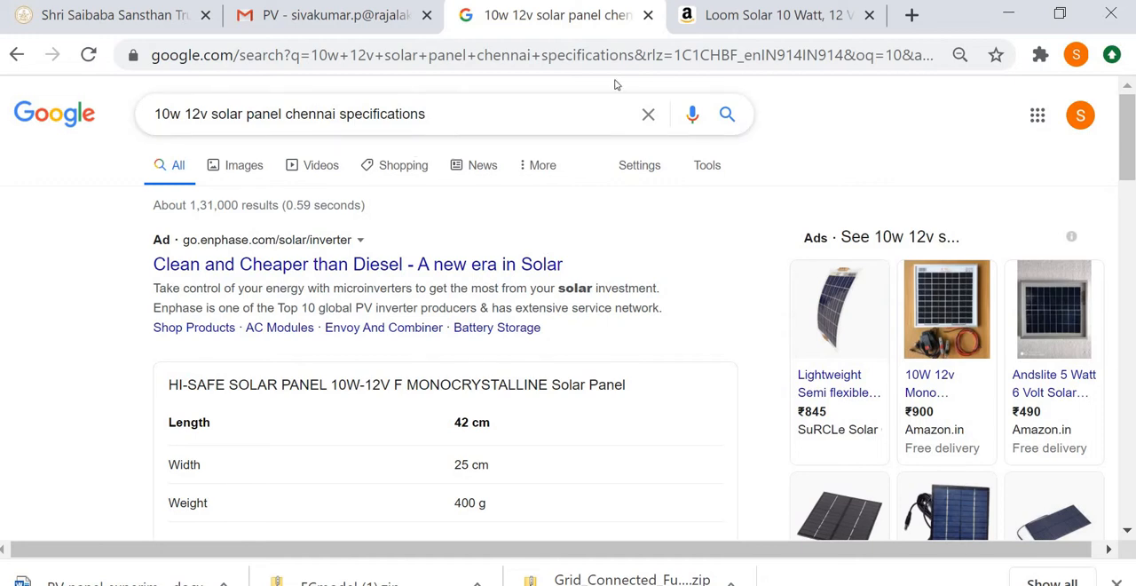
{"action": "left_click", "coordinate": [697, 24]}
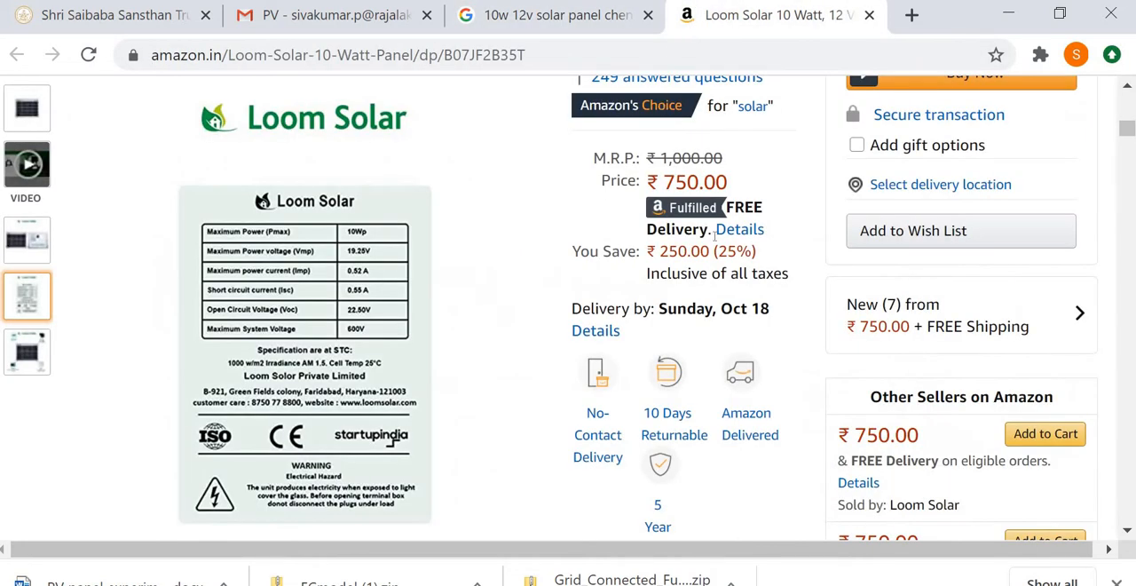
{"action": "mouse_move", "coordinate": [332, 297]}
{"action": "scroll", "coordinate": [332, 297], "scroll_direction": "down", "scroll_amount": 10}
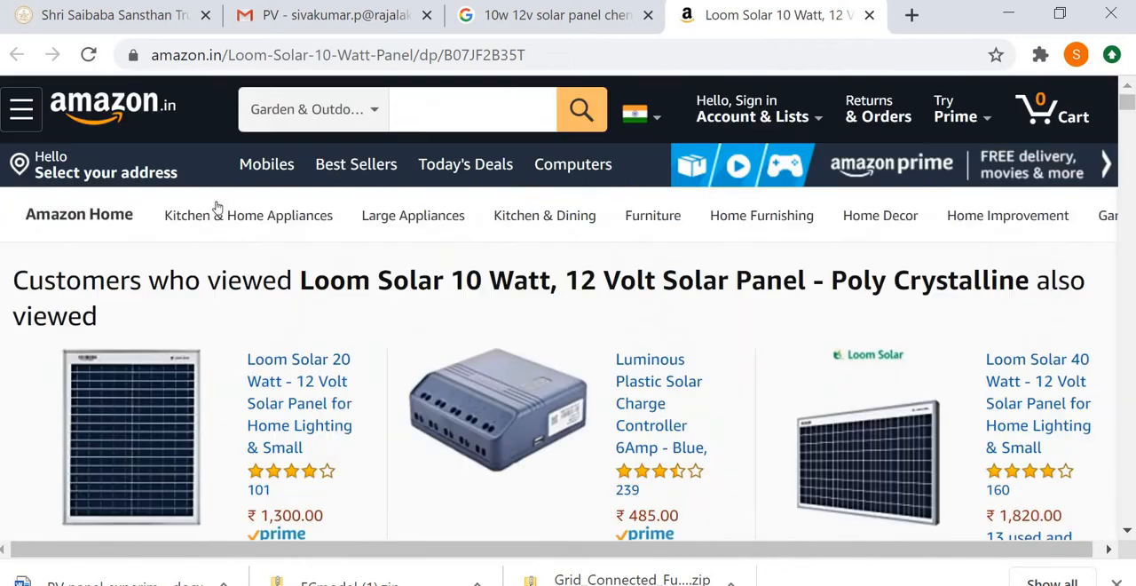
{"action": "scroll", "coordinate": [704, 304], "scroll_direction": "down", "scroll_amount": 1}
{"action": "scroll", "coordinate": [704, 304], "scroll_direction": "up", "scroll_amount": 8}
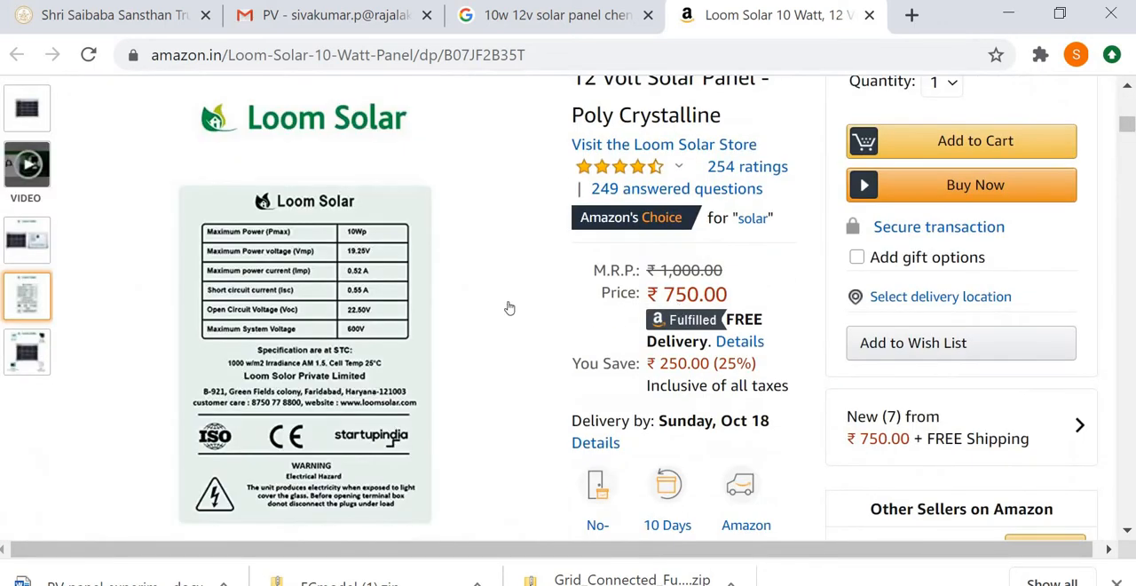
{"action": "scroll", "coordinate": [506, 307], "scroll_direction": "down", "scroll_amount": 2}
{"action": "mouse_move", "coordinate": [426, 306]}
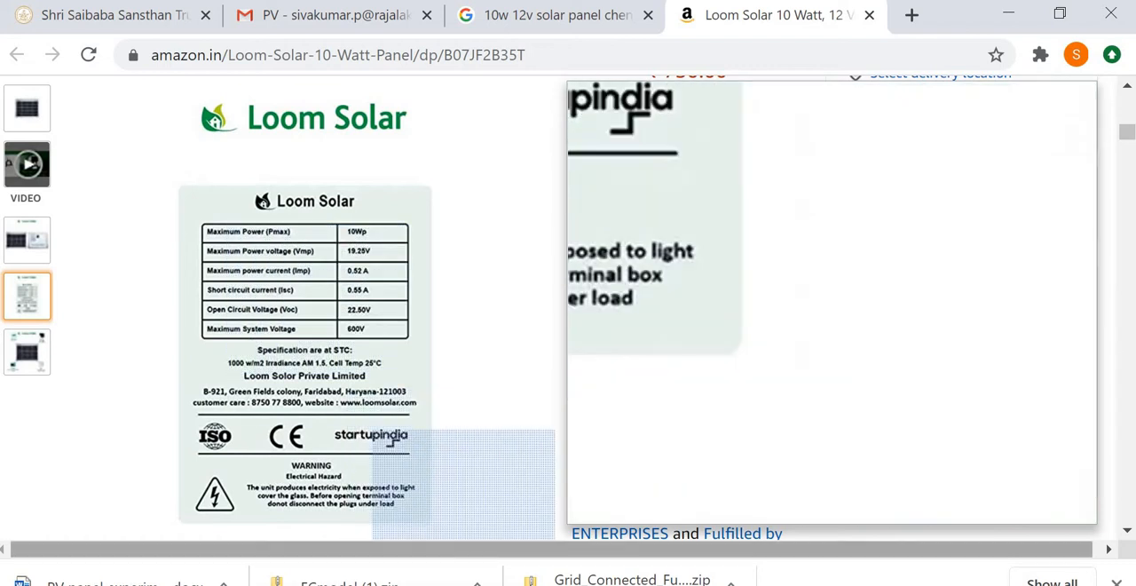
- Switch back to Simulink and arrange the untitled model alongside the Simulink Library Browser
{"action": "mouse_move", "coordinate": [561, 582]}
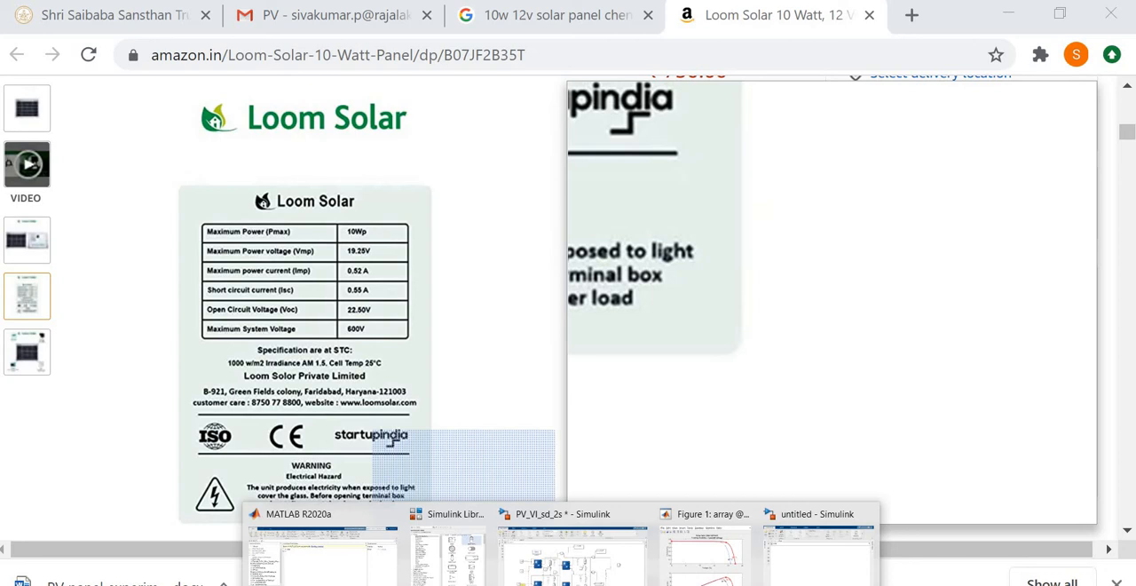
{"action": "left_click", "coordinate": [812, 570]}
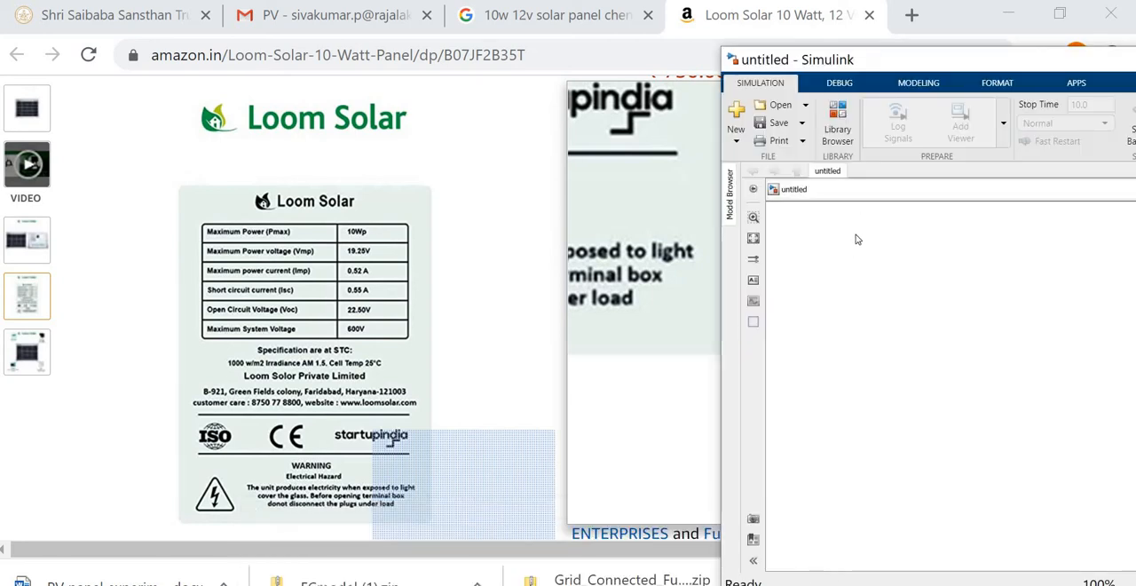
{"action": "left_click_drag", "start_coordinate": [912, 64], "coordinate": [648, 29]}
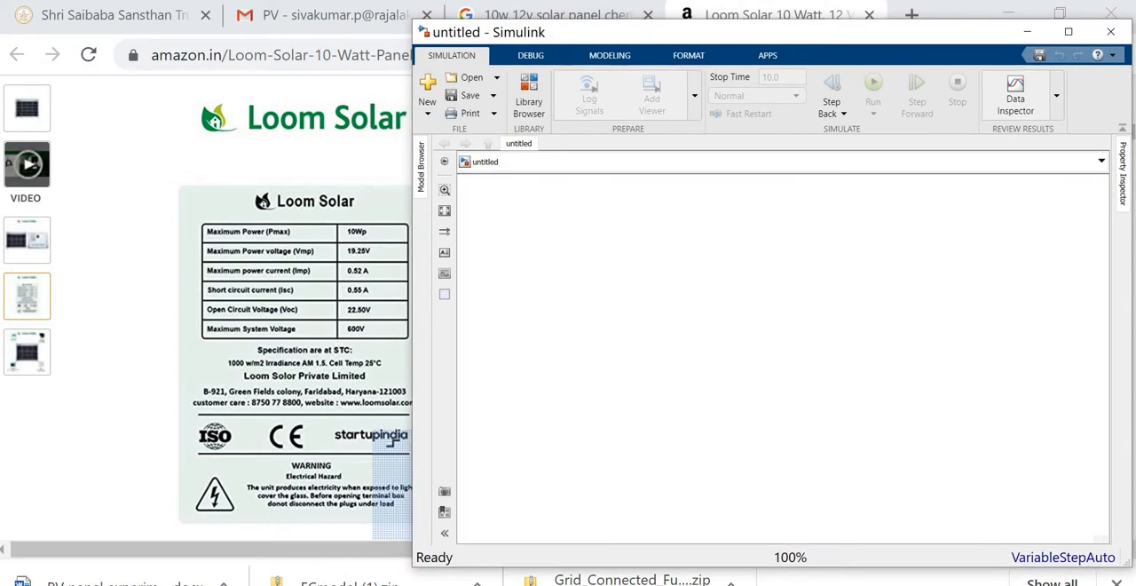
{"action": "mouse_move", "coordinate": [460, 572]}
{"action": "left_click", "coordinate": [417, 537]}
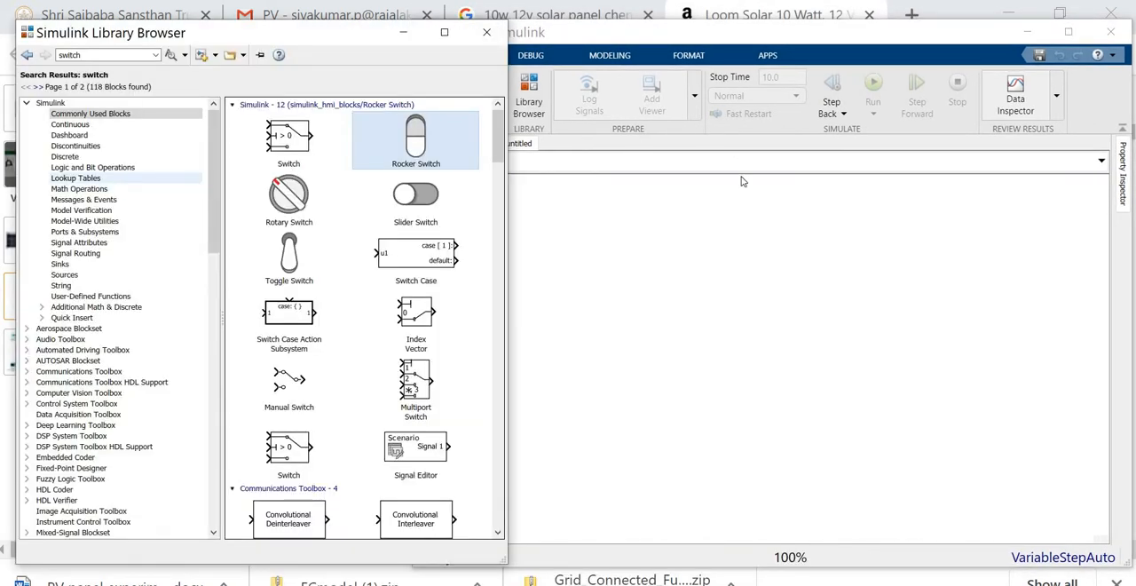
{"action": "left_click", "coordinate": [717, 273]}
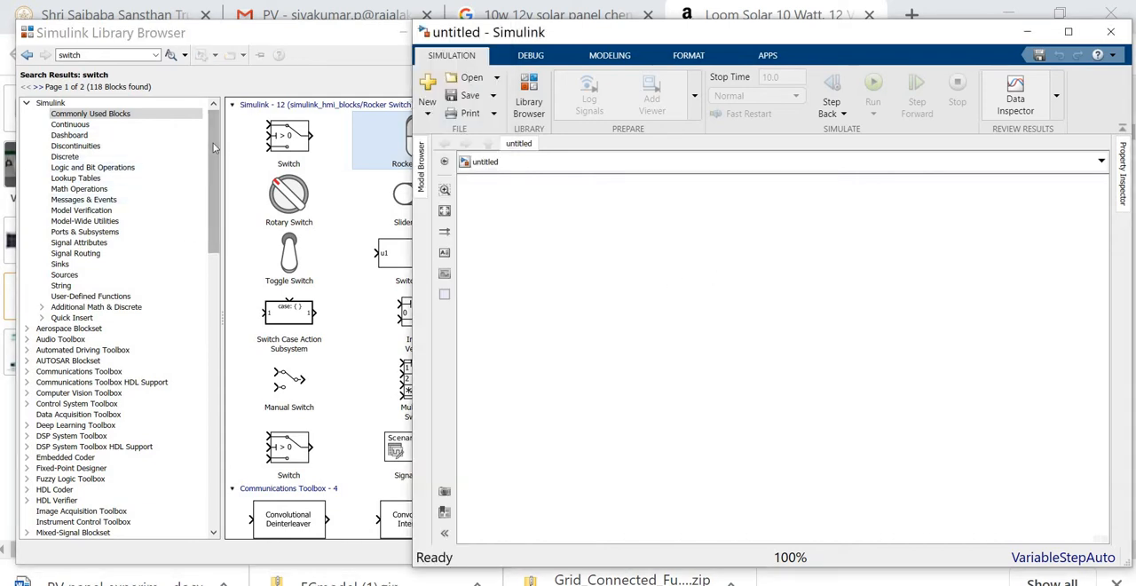
- Expand Simscape in the Library Browser and open the Specialized Power Systems library under Electrical
{"action": "left_click_drag", "start_coordinate": [216, 199], "coordinate": [234, 405]}
{"action": "left_click_drag", "start_coordinate": [230, 342], "coordinate": [216, 316]}
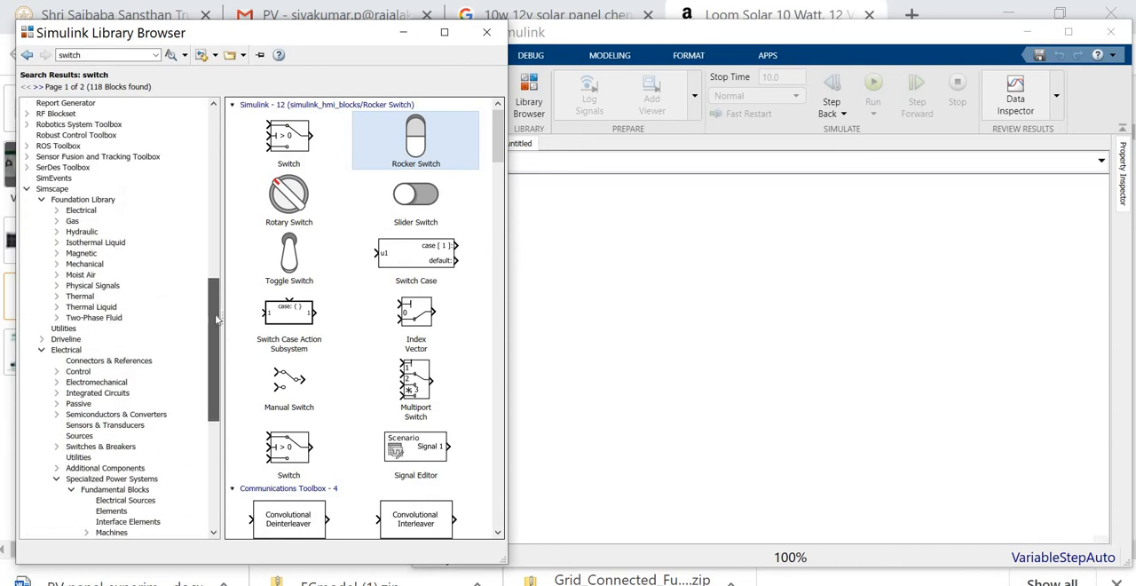
{"action": "left_click", "coordinate": [27, 189]}
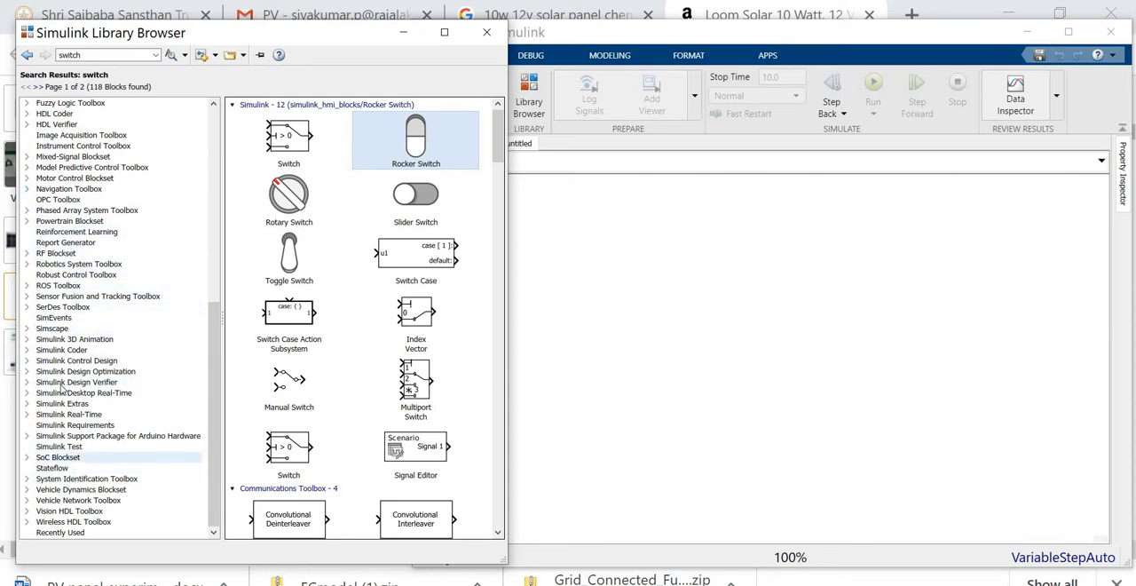
{"action": "left_click", "coordinate": [26, 329]}
{"action": "left_click_drag", "start_coordinate": [215, 288], "coordinate": [226, 382]}
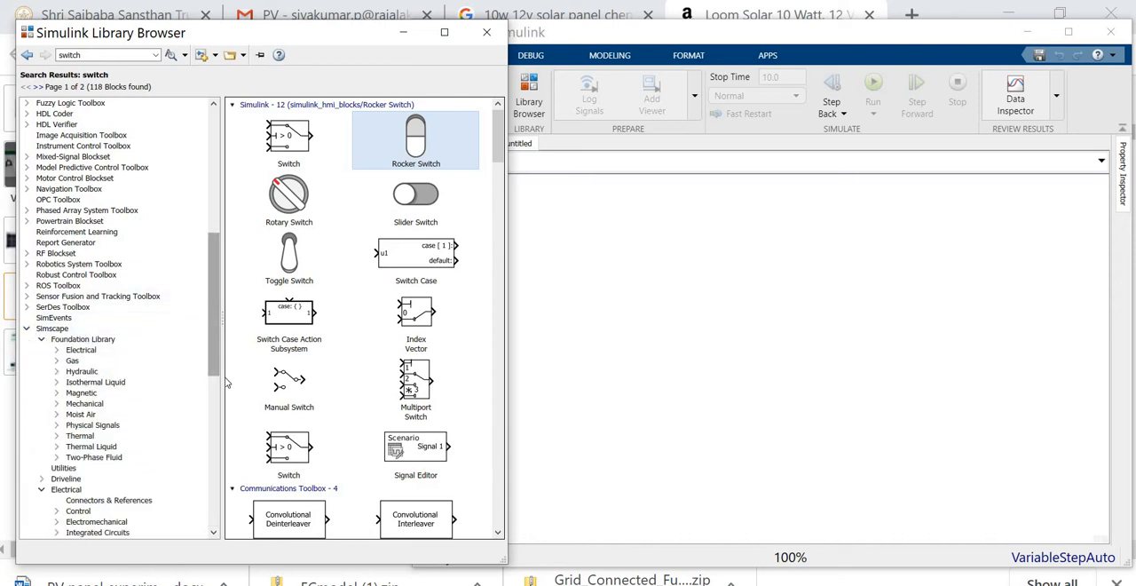
{"action": "scroll", "coordinate": [133, 319], "scroll_direction": "up", "scroll_amount": 1}
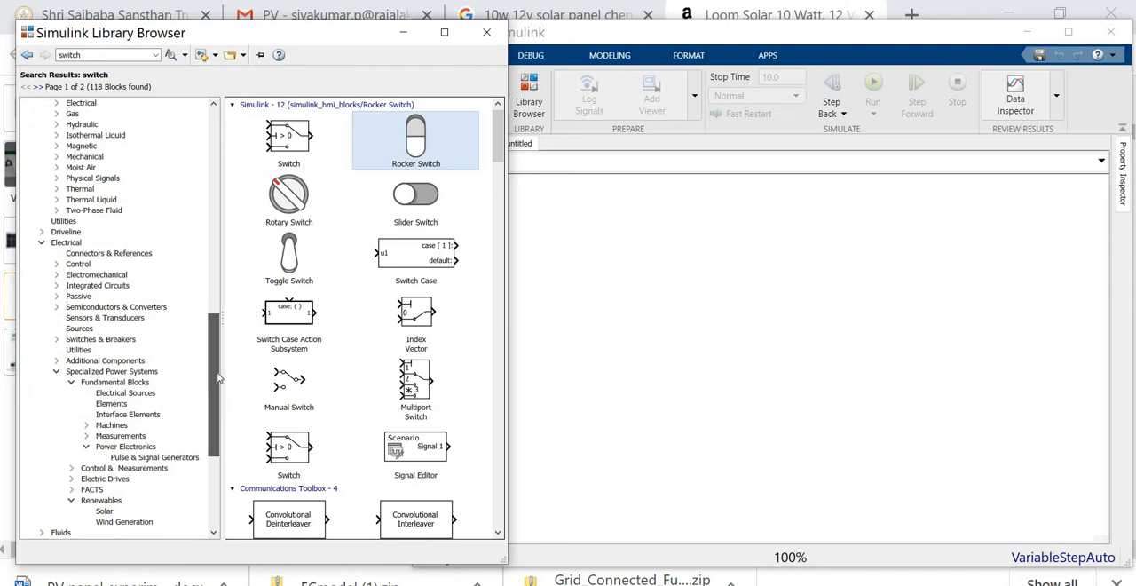
{"action": "left_click", "coordinate": [71, 244]}
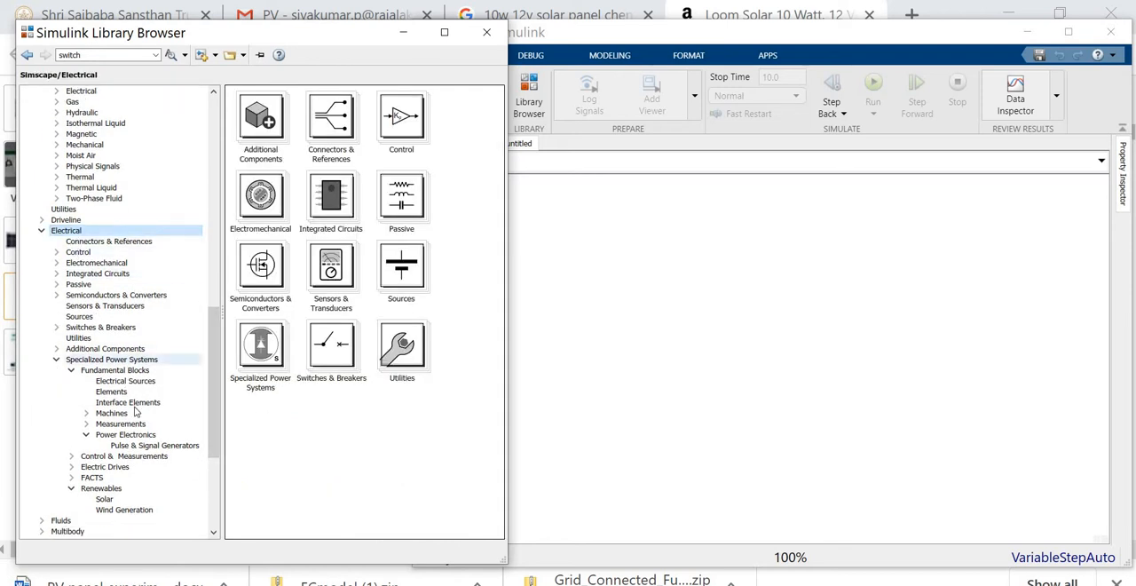
{"action": "left_click", "coordinate": [142, 361]}
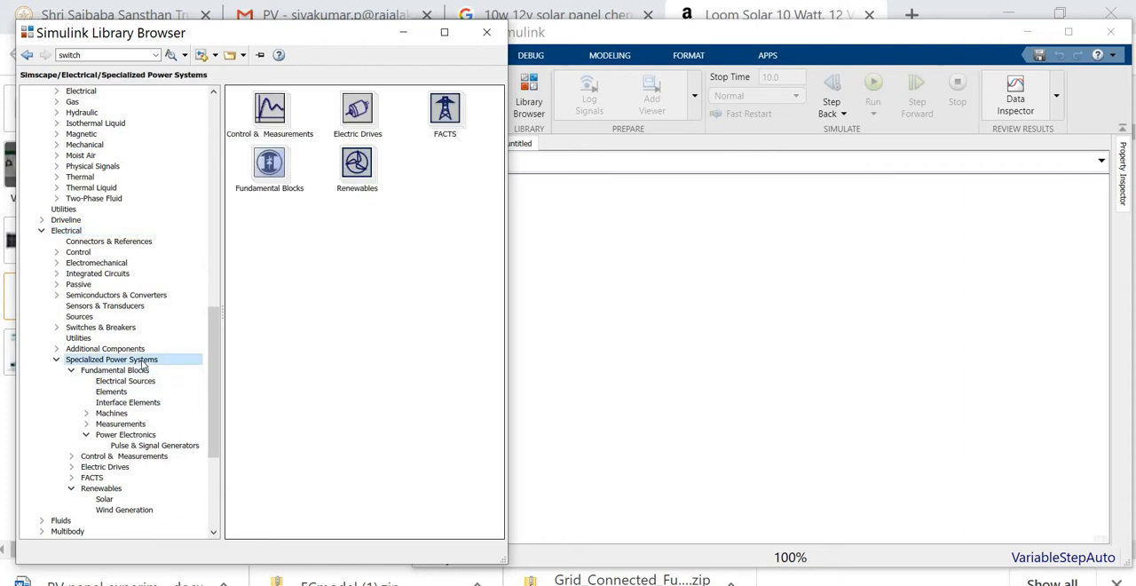
- Add a PV Array block from the Renewables Solar library to the untitled model
{"action": "left_click", "coordinate": [111, 491]}
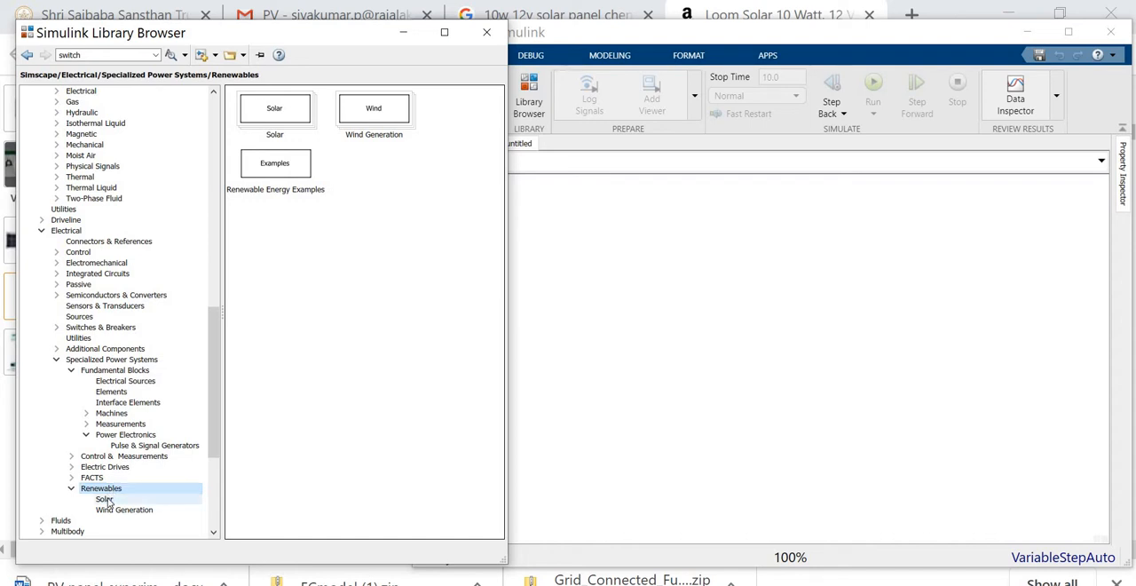
{"action": "left_click", "coordinate": [105, 500]}
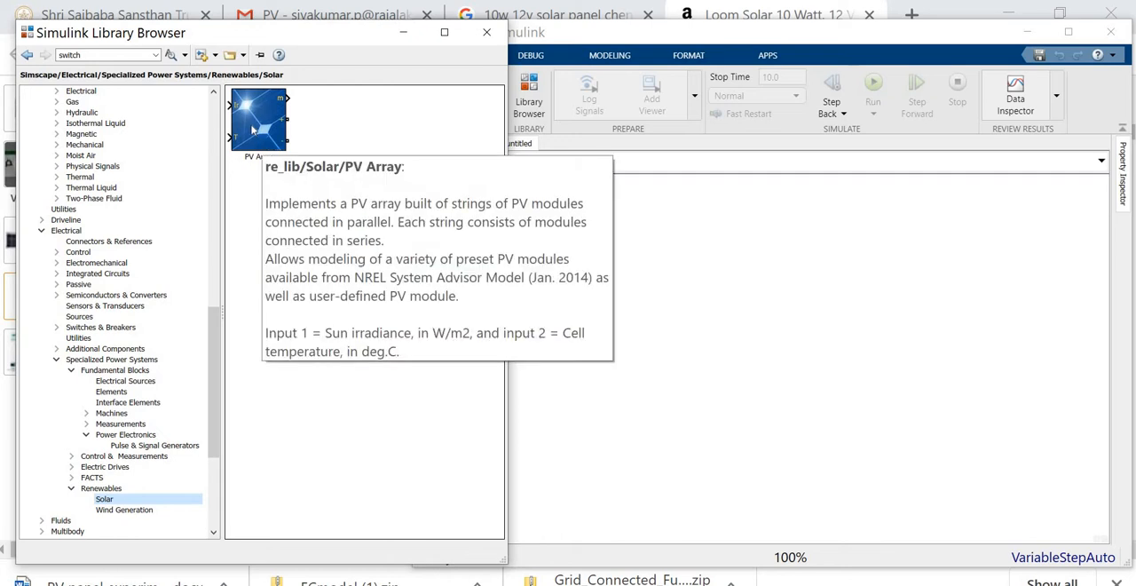
{"action": "left_click_drag", "start_coordinate": [253, 129], "coordinate": [659, 320]}
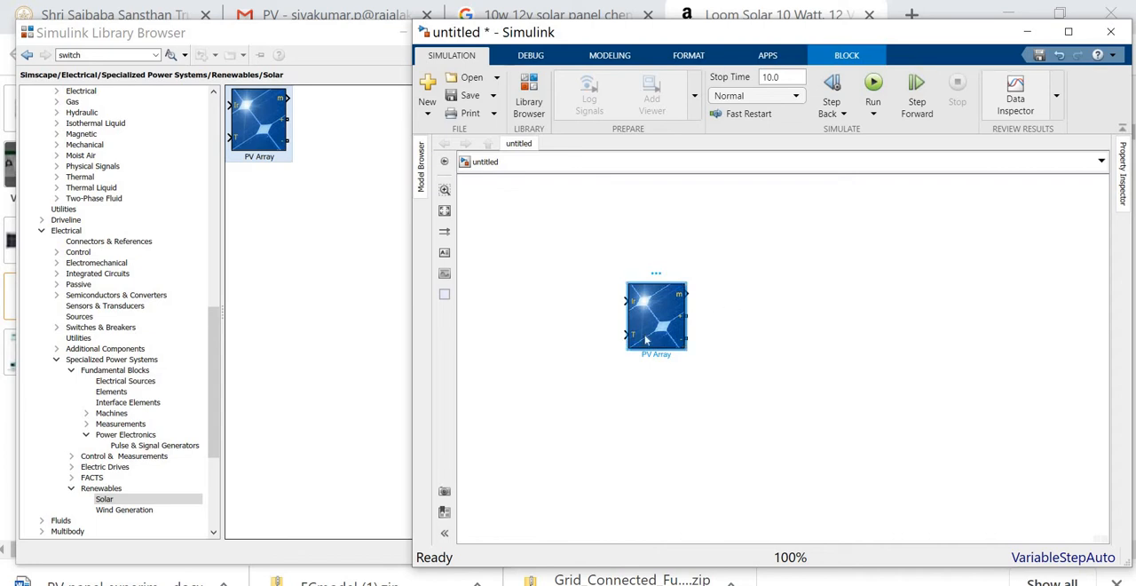
{"action": "left_click", "coordinate": [670, 380]}
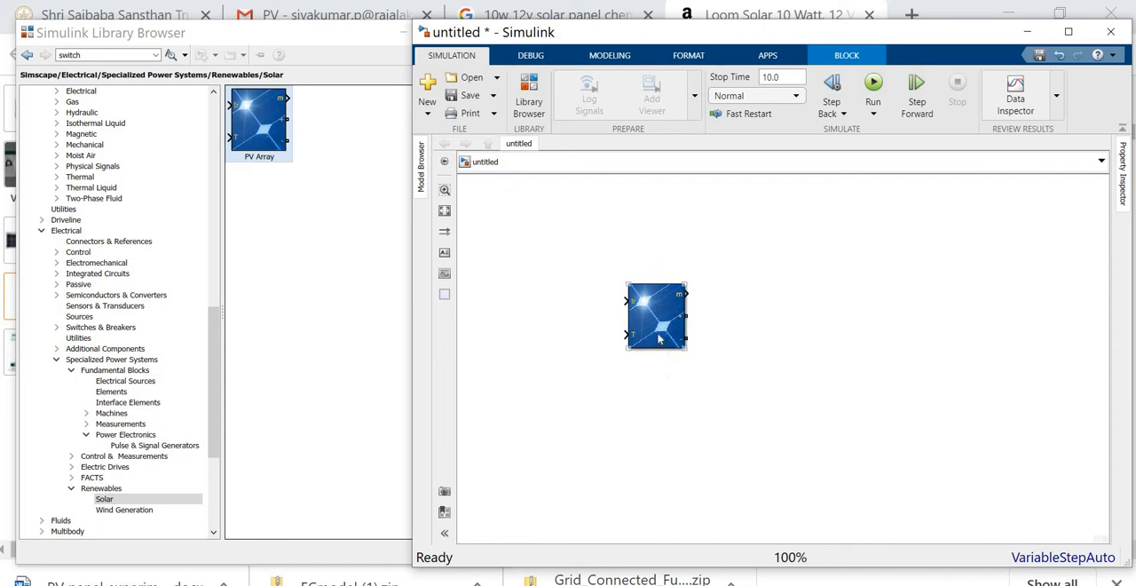
- Open the PV Array block's parameters and set both parallel strings and series-connected modules per string to 1
{"action": "left_click", "coordinate": [659, 327]}
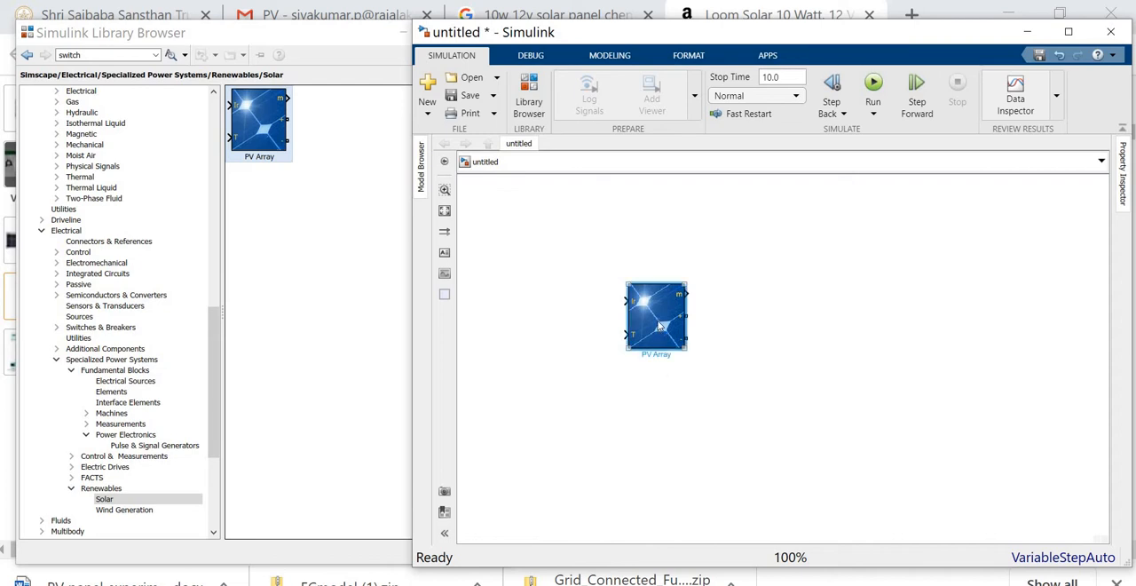
{"action": "double_click", "coordinate": [659, 327]}
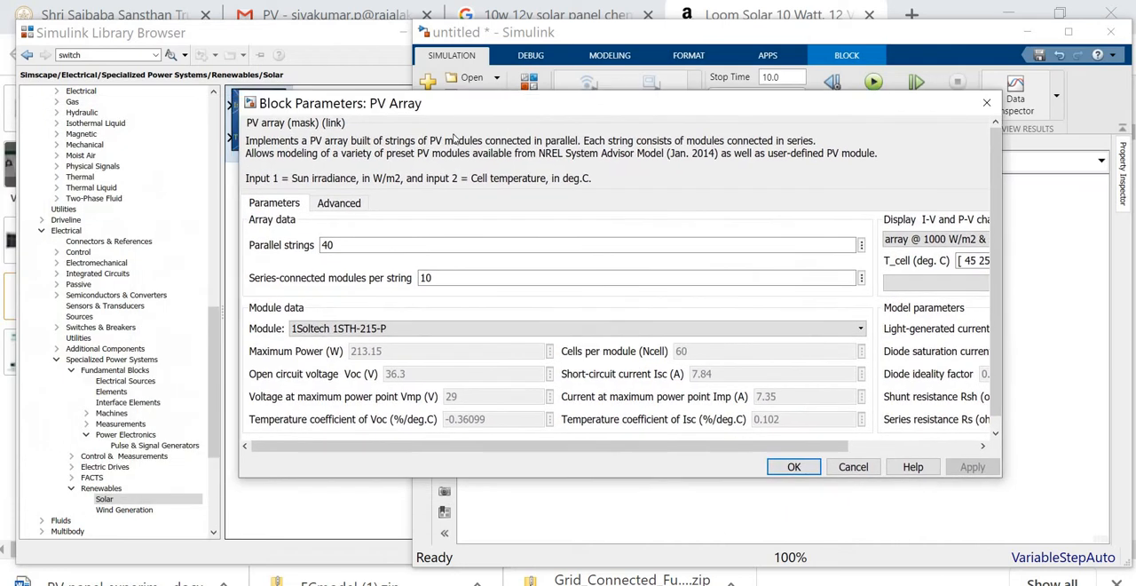
{"action": "left_click_drag", "start_coordinate": [355, 104], "coordinate": [393, 108]}
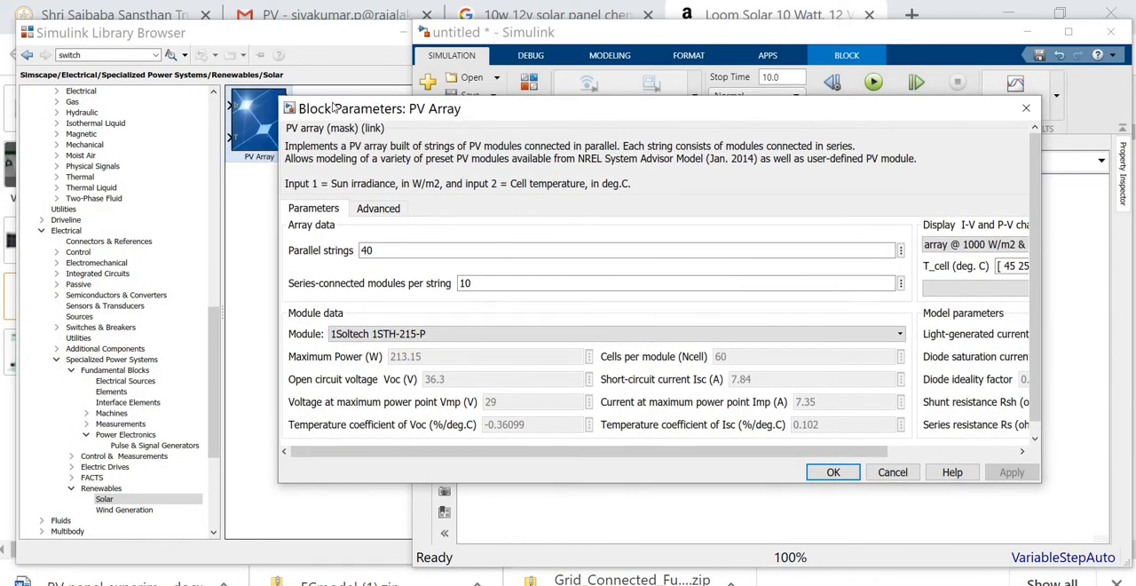
{"action": "left_click", "coordinate": [385, 253]}
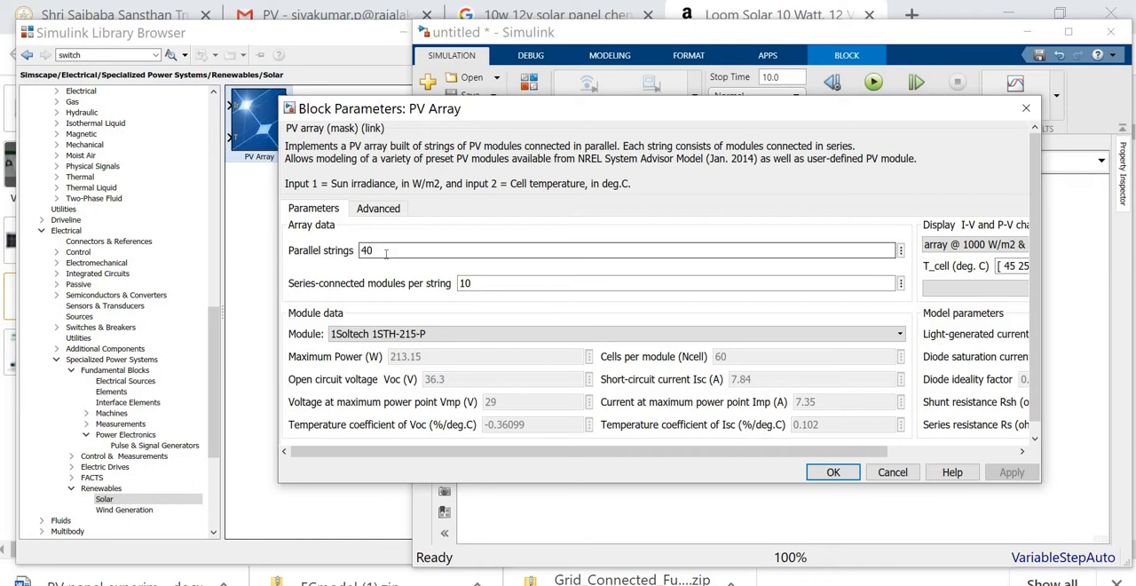
{"action": "double_click", "coordinate": [385, 253]}
{"action": "type", "text": "1"}
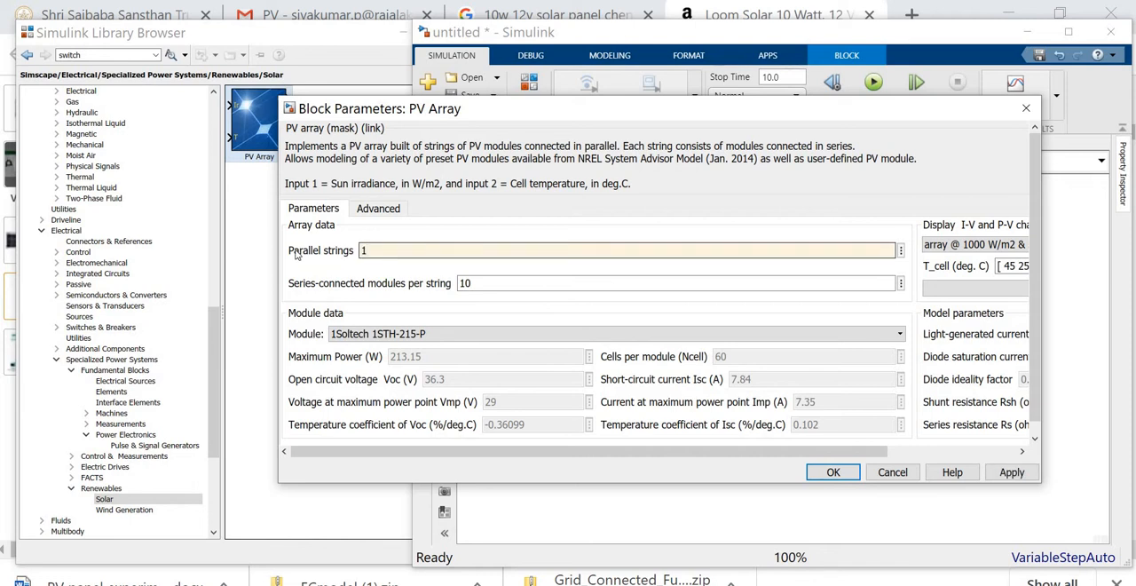
{"action": "left_click", "coordinate": [483, 282]}
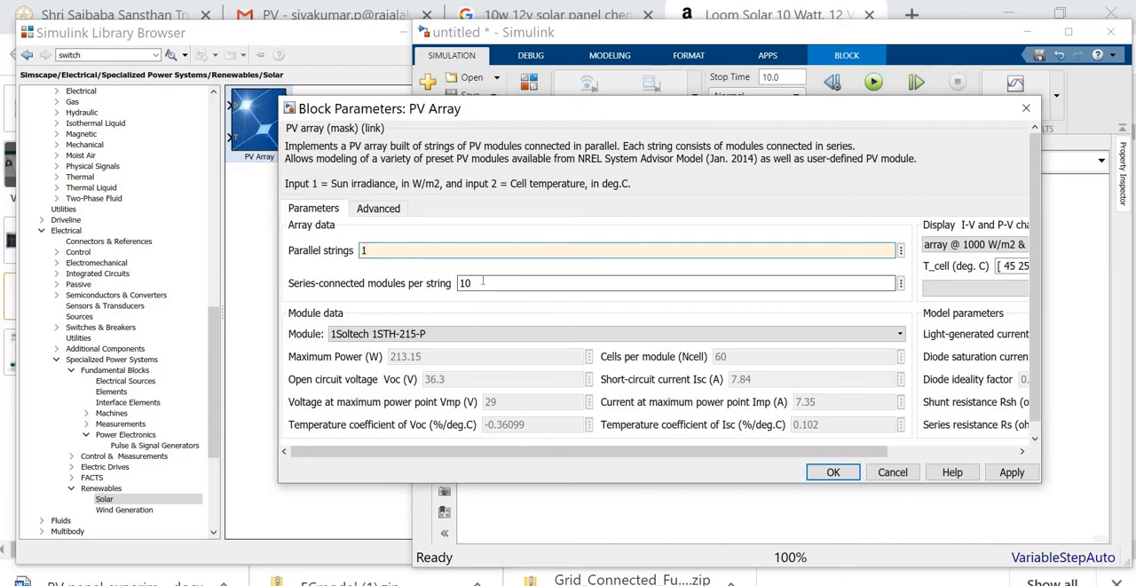
{"action": "double_click", "coordinate": [483, 282]}
{"action": "type", "text": "1"}
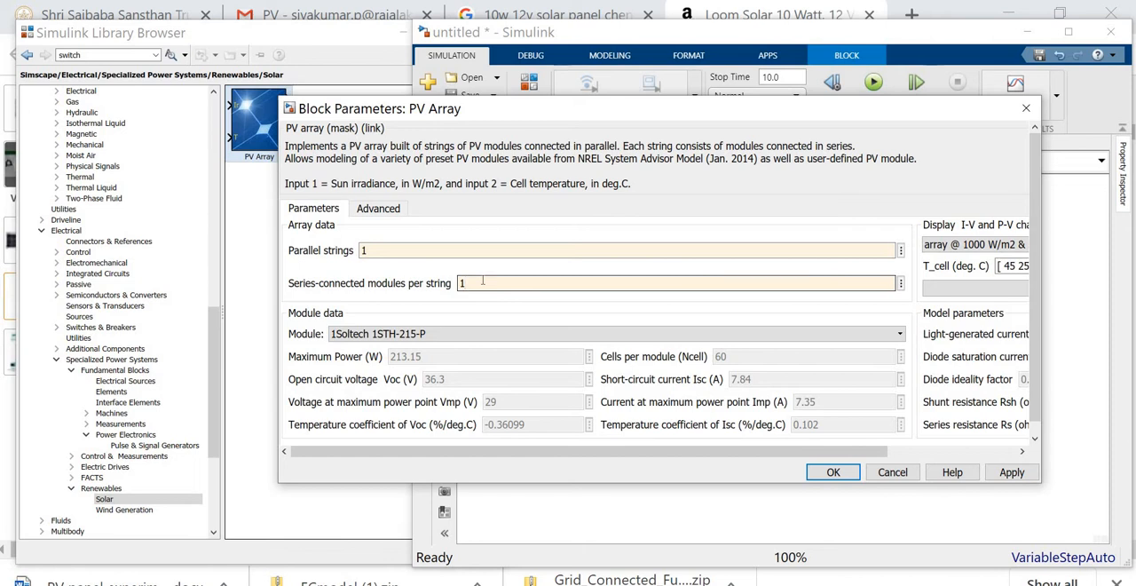
- Make the module user-defined and, from the Loom Solar label, set Voc to 22.5 V and Vmp to 19.25 V
{"action": "left_click", "coordinate": [473, 337]}
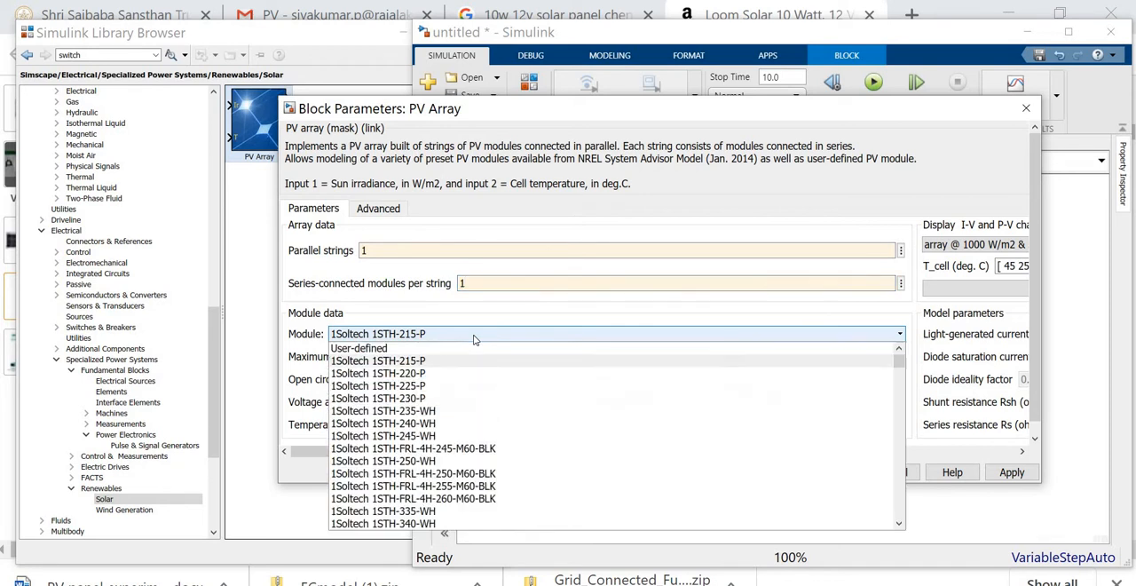
{"action": "left_click", "coordinate": [386, 349]}
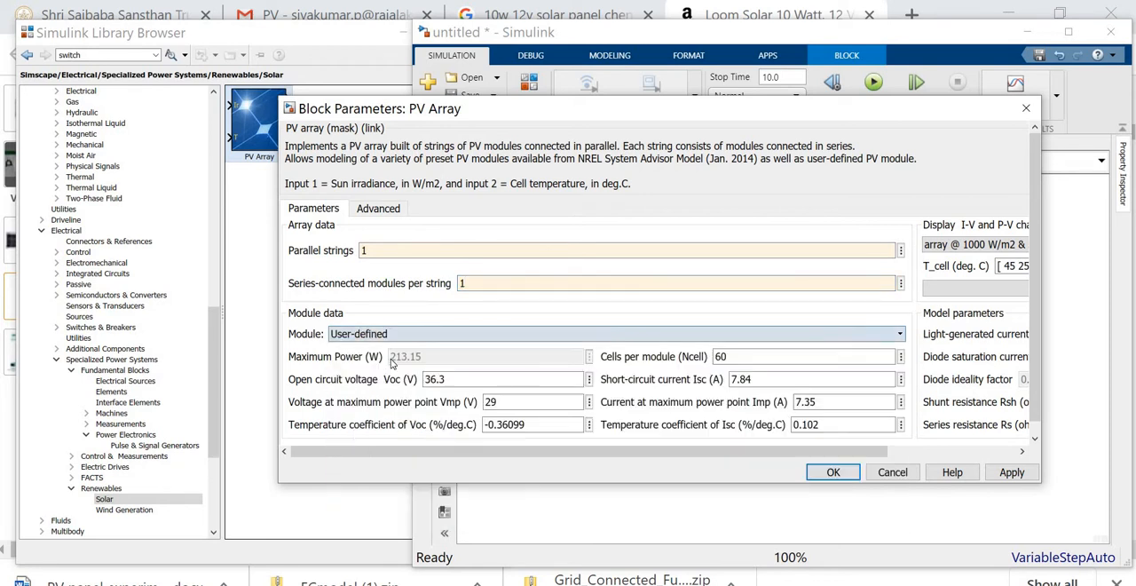
{"action": "double_click", "coordinate": [461, 379]}
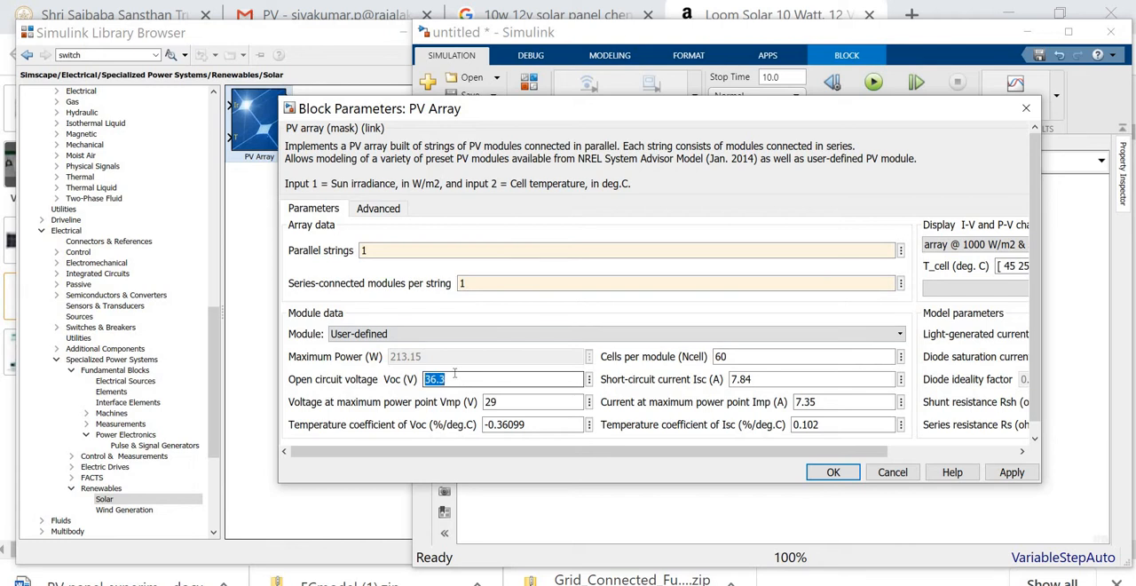
{"action": "key", "text": "alt+Tab"}
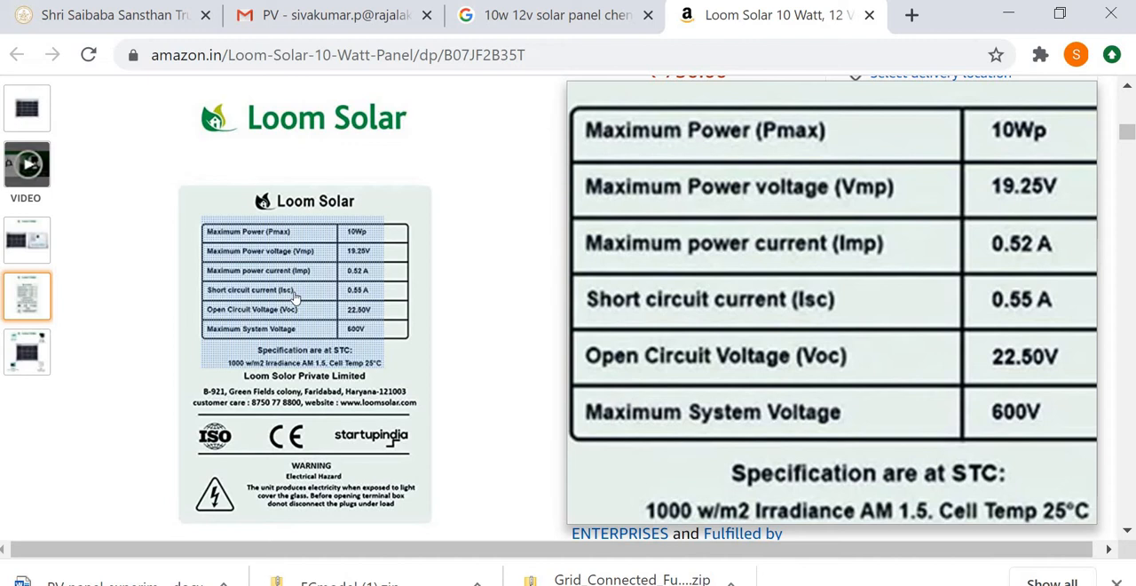
{"action": "key", "text": "alt+Tab"}
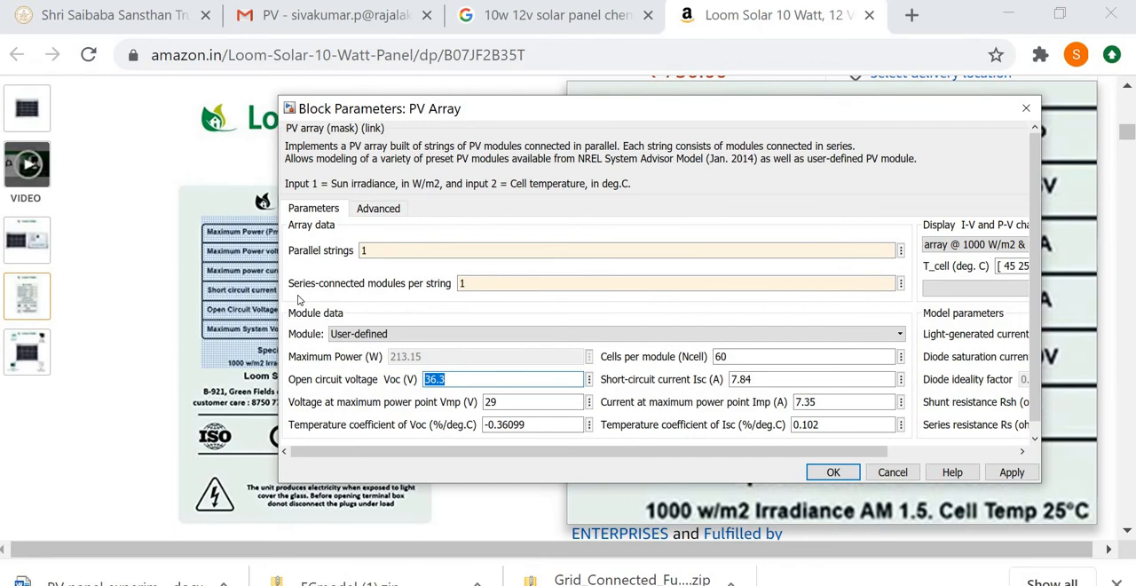
{"action": "type", "text": "22"}
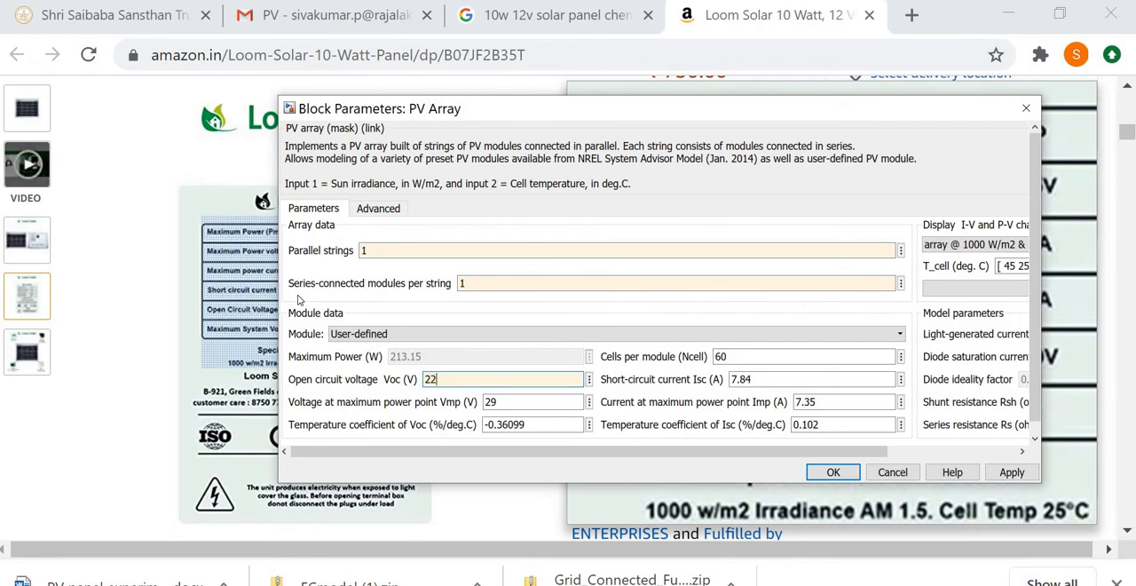
{"action": "type", "text": ".5"}
{"action": "double_click", "coordinate": [497, 403]}
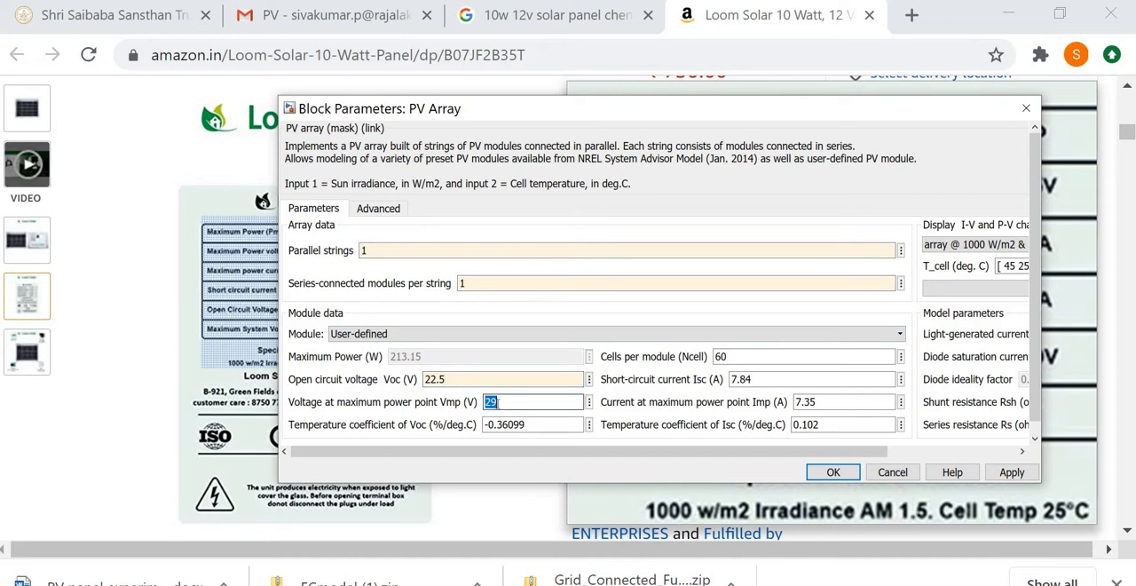
{"action": "type", "text": "19"}
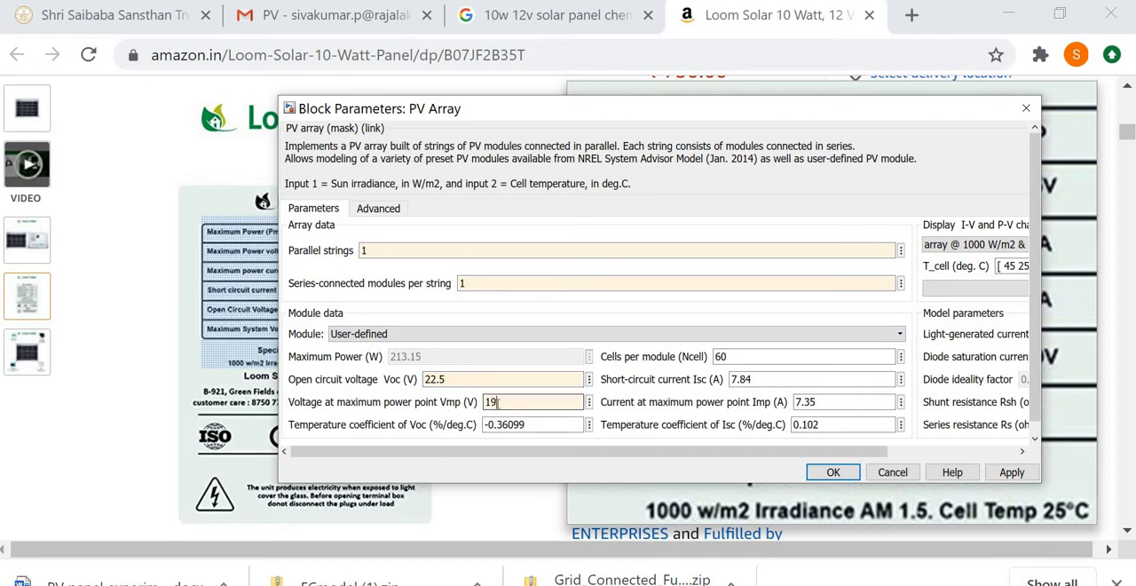
{"action": "type", "text": ".25"}
- Set the module's short-circuit current Isc to 0.55 A and Imp to 0.52 A from the panel label, and apply the parameters
{"action": "double_click", "coordinate": [763, 380]}
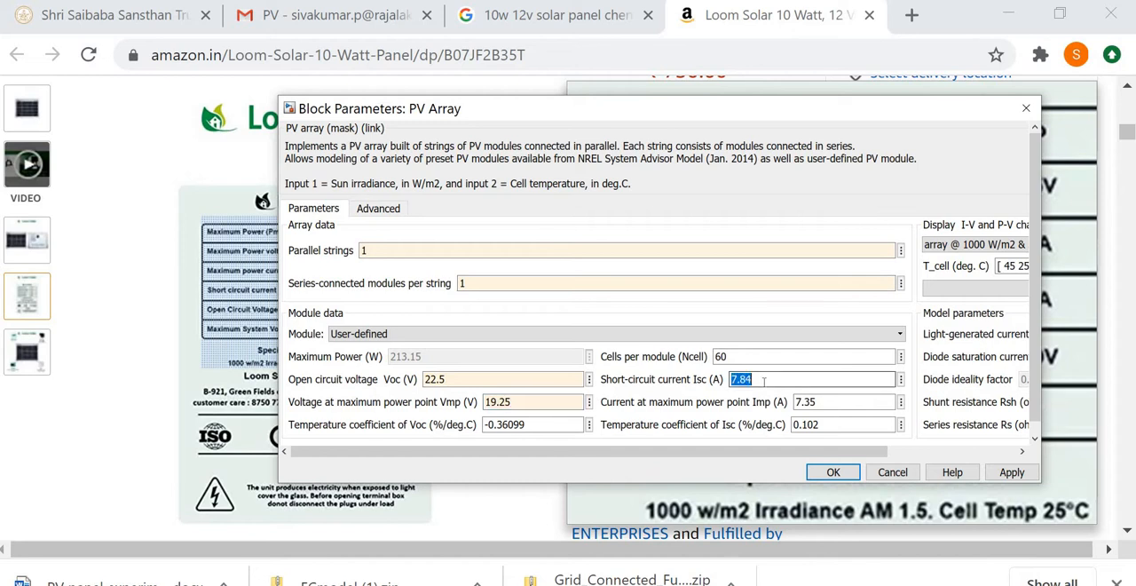
{"action": "key", "text": "alt+Tab"}
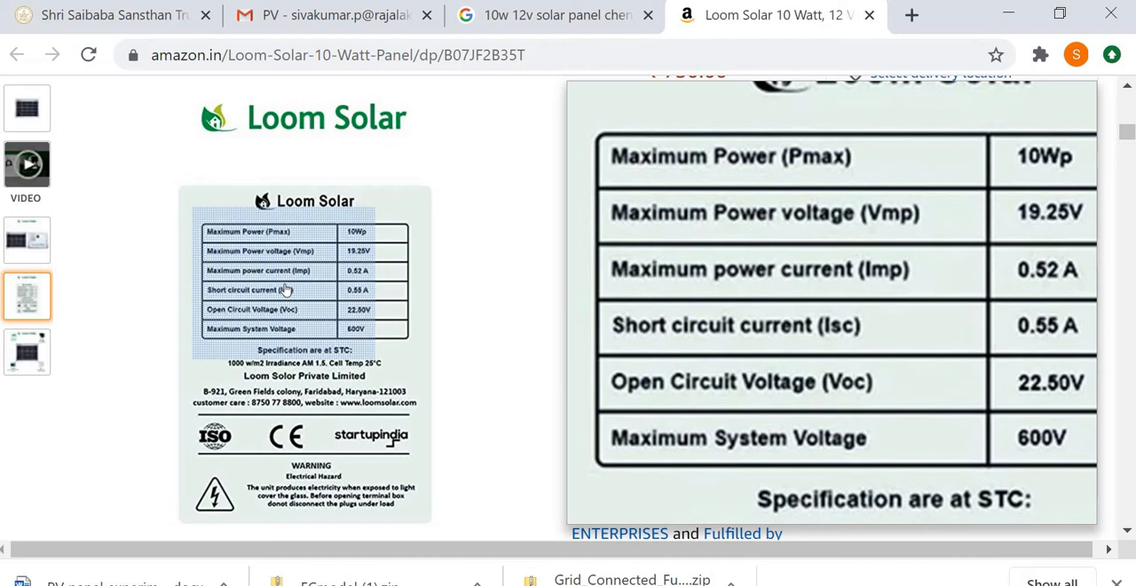
{"action": "key", "text": "alt+Tab"}
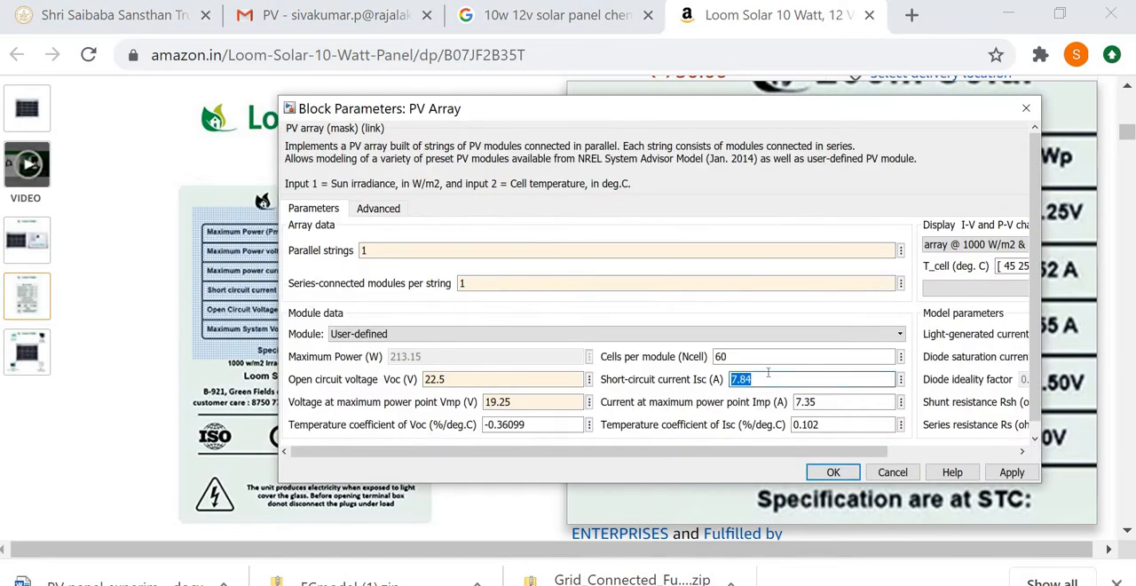
{"action": "type", "text": "0.55"}
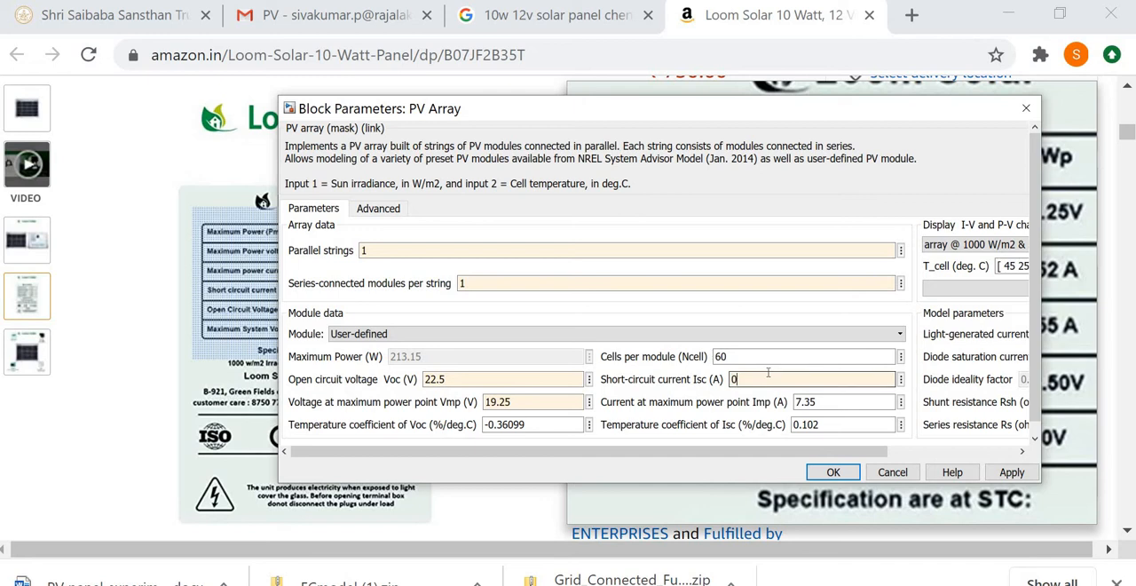
{"action": "double_click", "coordinate": [818, 401]}
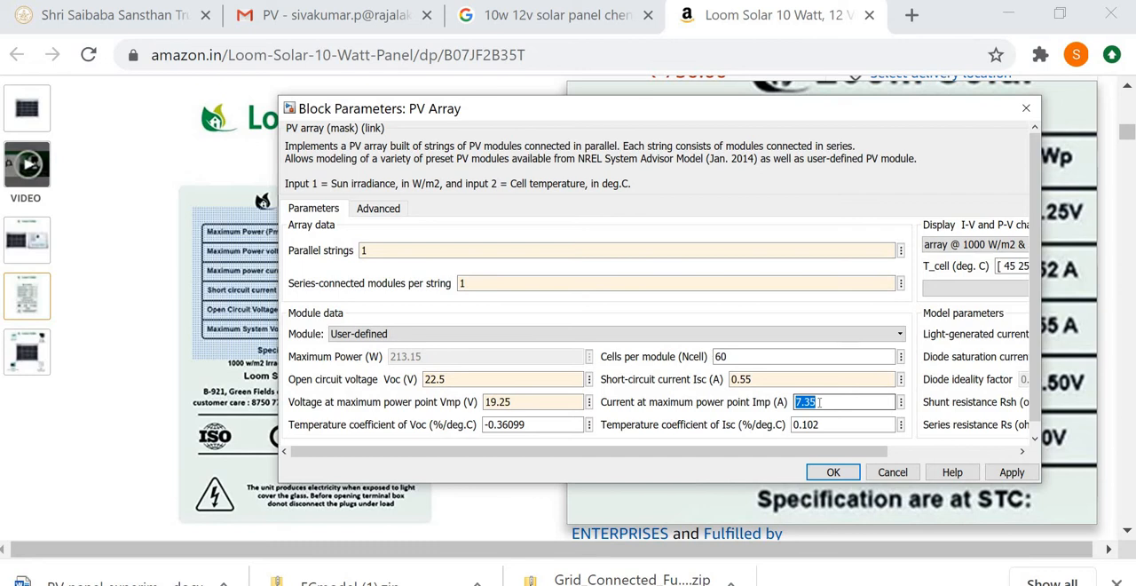
{"action": "type", "text": "0"}
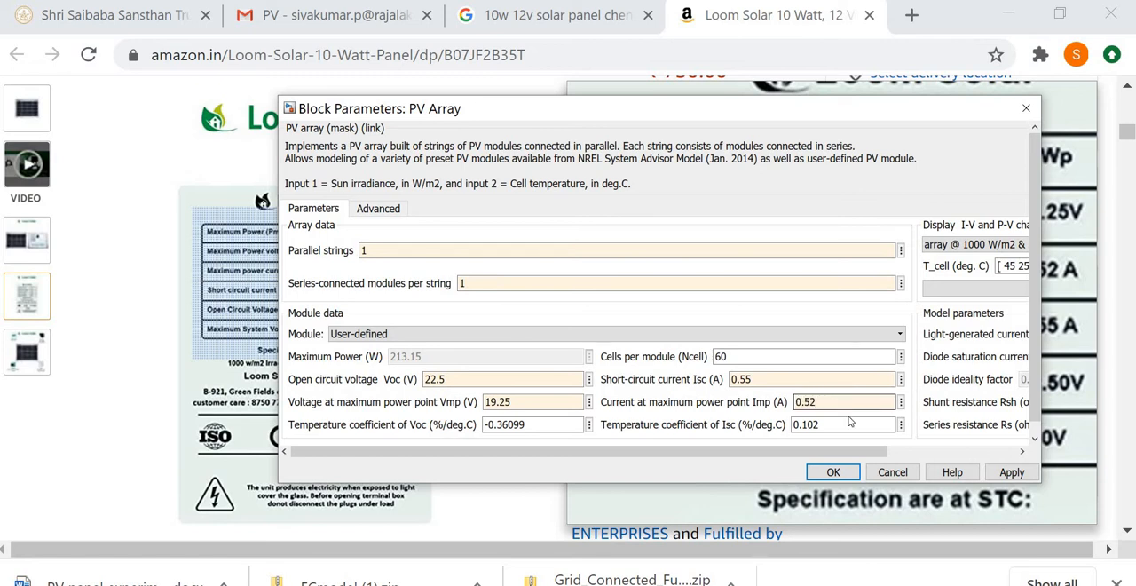
{"action": "left_click", "coordinate": [1011, 473]}
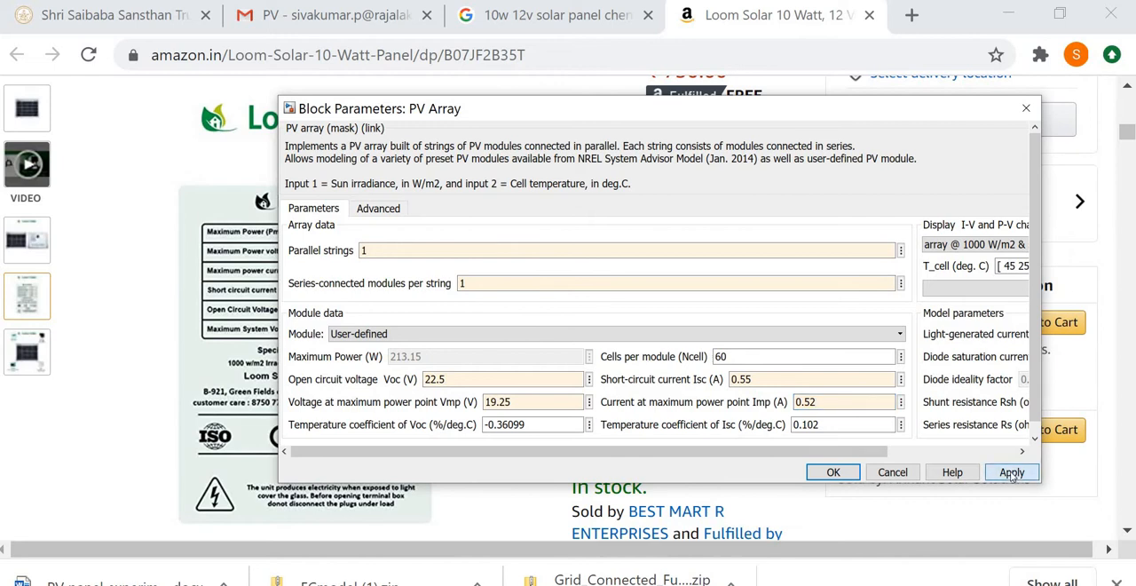
- Plot the array's I-V and P-V curves at 1000 W/m2, inspect the 25 °C maximum power point and close the block parameters
{"action": "left_click", "coordinate": [963, 288]}
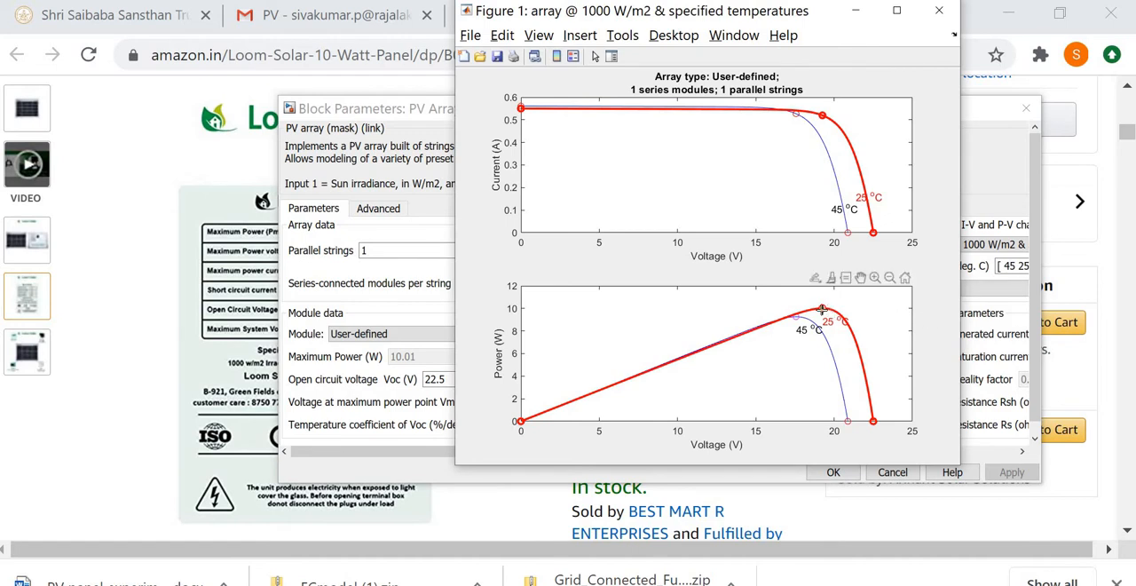
{"action": "mouse_move", "coordinate": [822, 309]}
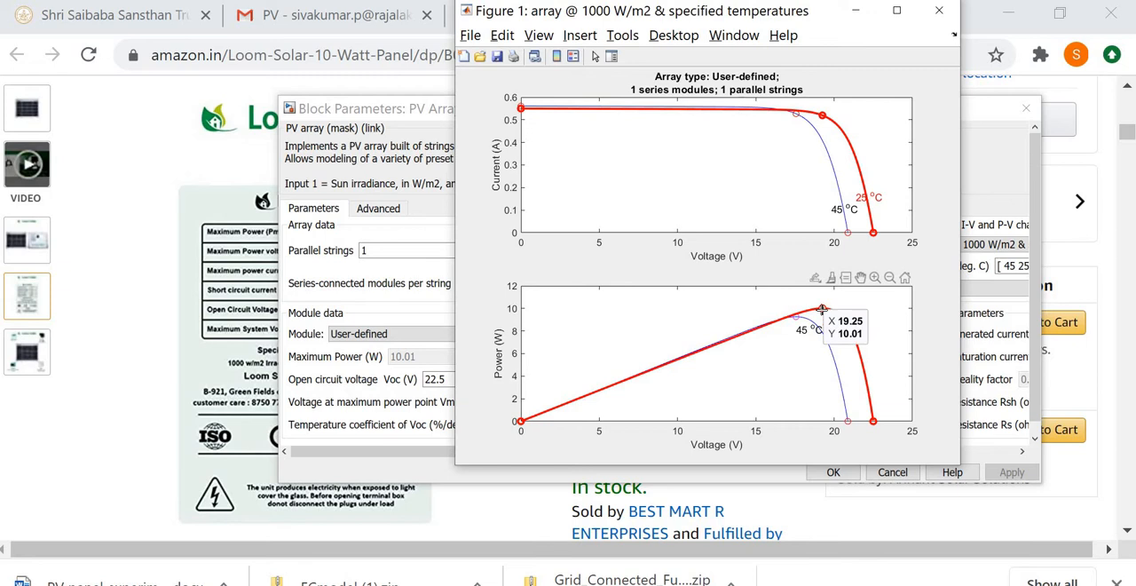
{"action": "key", "text": "alt+Tab"}
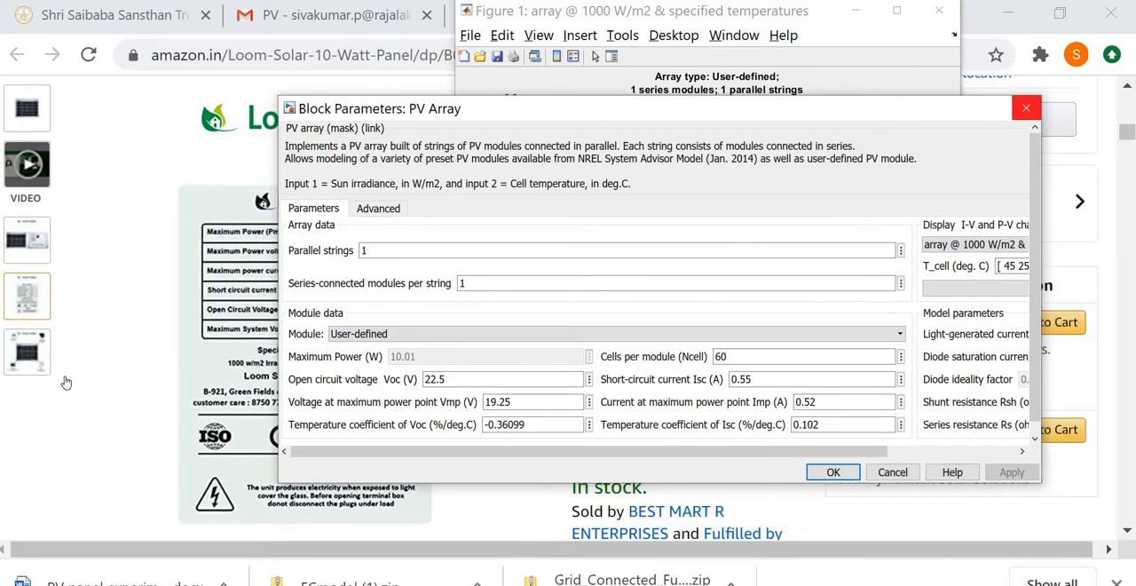
{"action": "left_click", "coordinate": [1027, 112]}
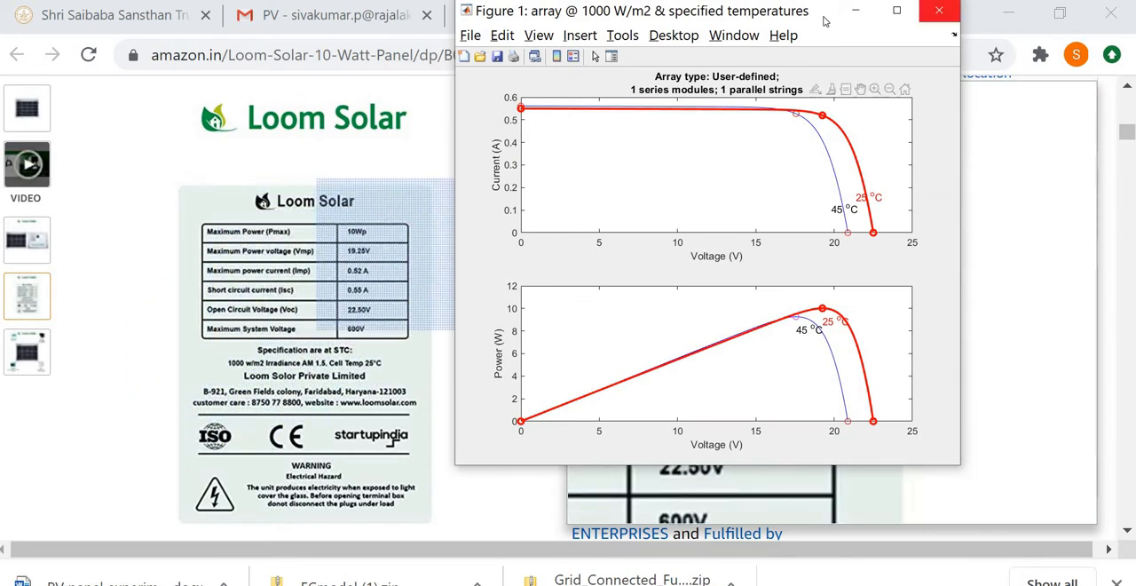
- Place the curve figure beside the panel label, compare the 25 °C maximum power points with the ratings, and minimize the figure
{"action": "left_click_drag", "start_coordinate": [701, 10], "coordinate": [874, 55]}
{"action": "left_click_drag", "start_coordinate": [785, 66], "coordinate": [708, 55]}
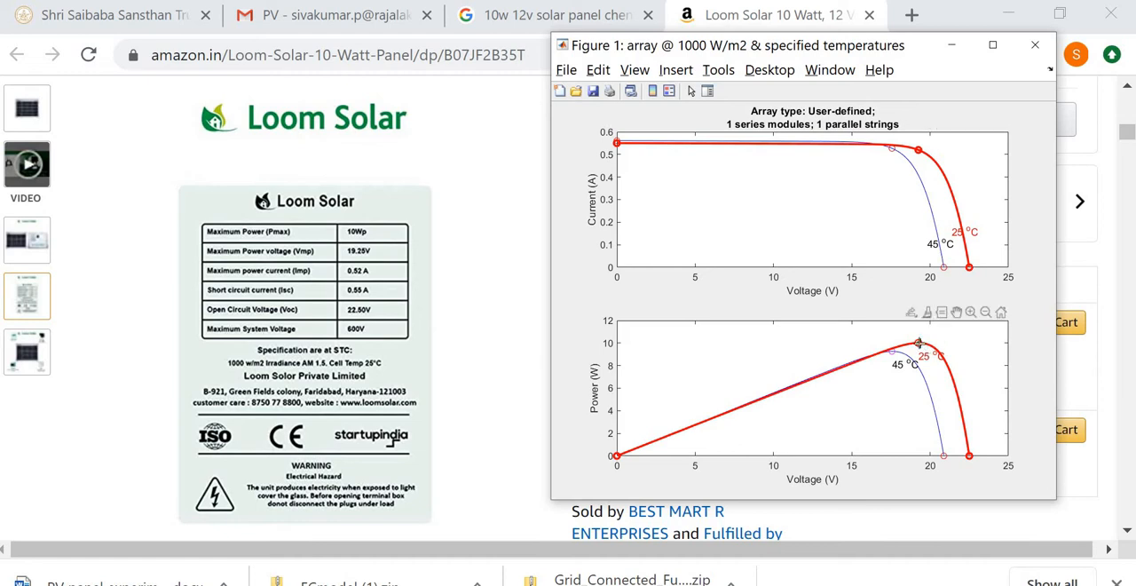
{"action": "mouse_move", "coordinate": [919, 342]}
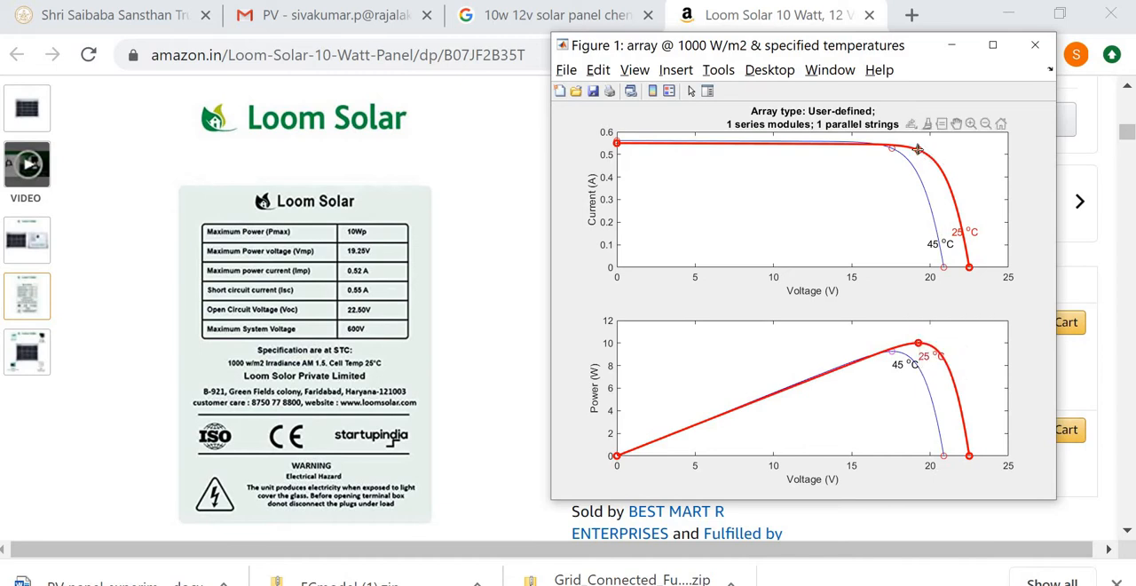
{"action": "mouse_move", "coordinate": [918, 149]}
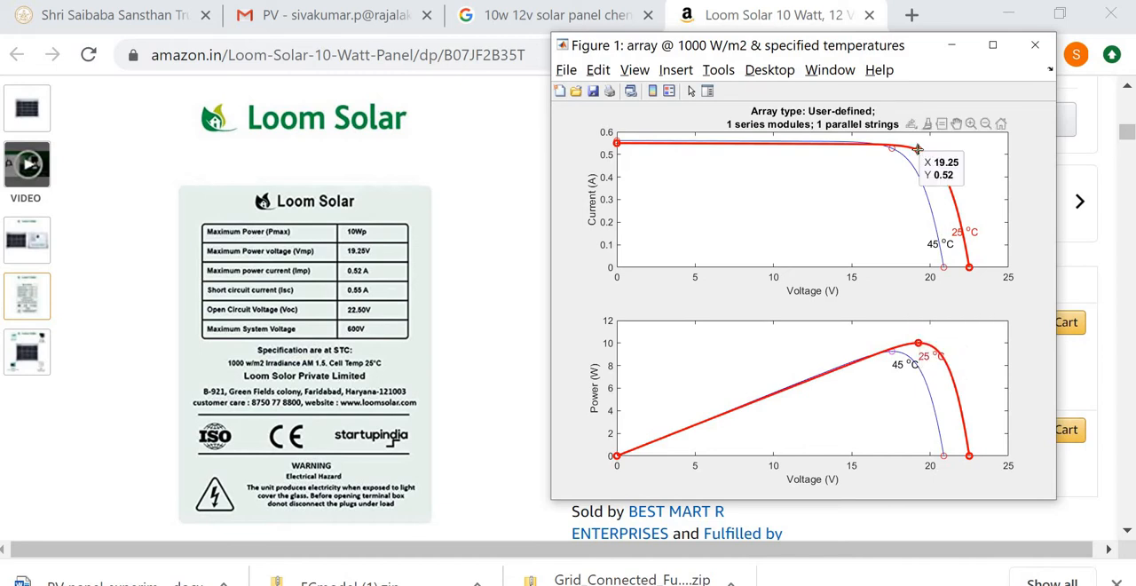
{"action": "left_click", "coordinate": [951, 44]}
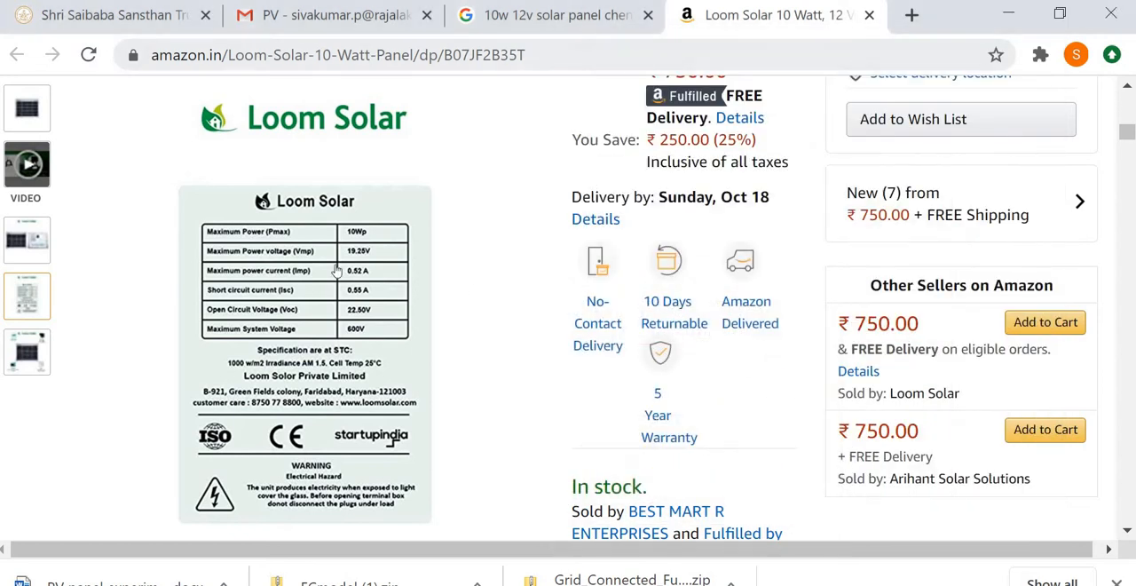
- Recheck the ratings on the Loom Solar label and switch back to the untitled Simulink model
{"action": "mouse_move", "coordinate": [337, 271]}
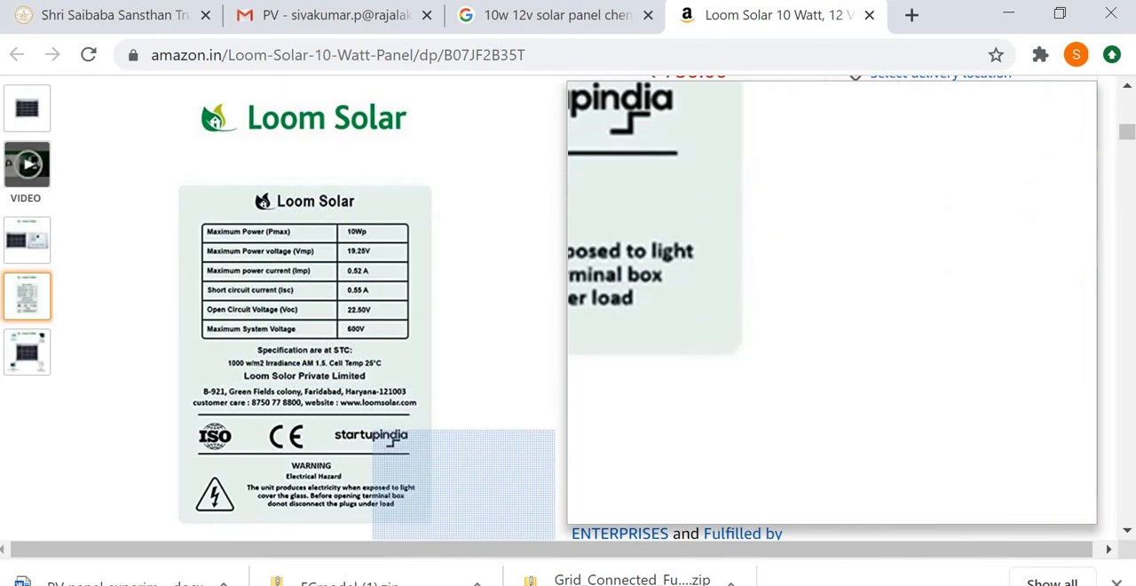
{"action": "left_click", "coordinate": [562, 585]}
{"action": "left_click", "coordinate": [852, 569]}
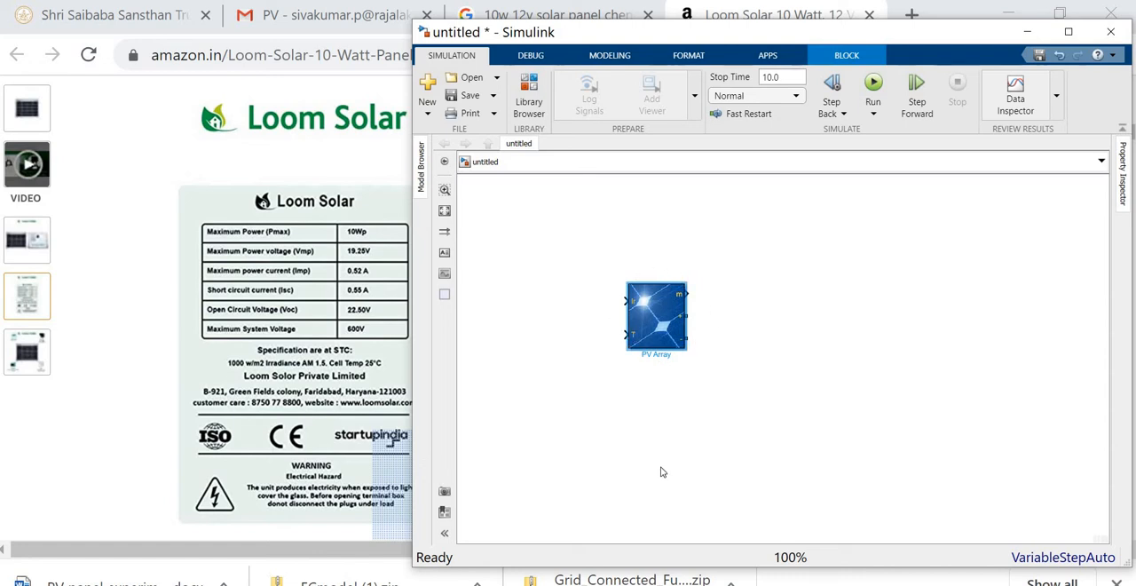
- Review the four-panel circuit diagram in the PV panel experiment Word document and return to the untitled Simulink model
{"action": "mouse_move", "coordinate": [674, 581]}
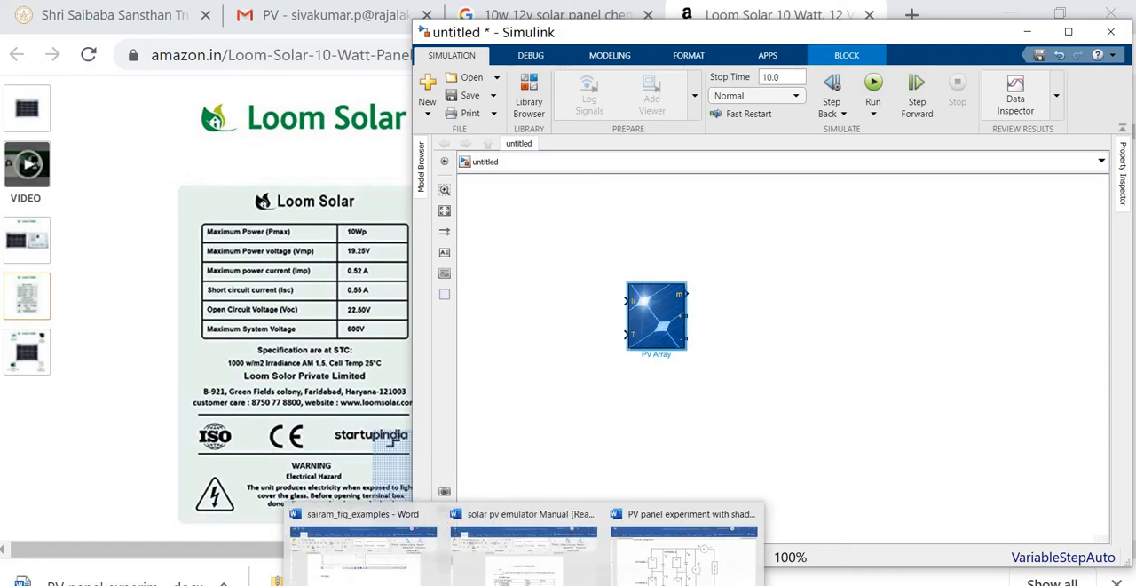
{"action": "left_click", "coordinate": [875, 524]}
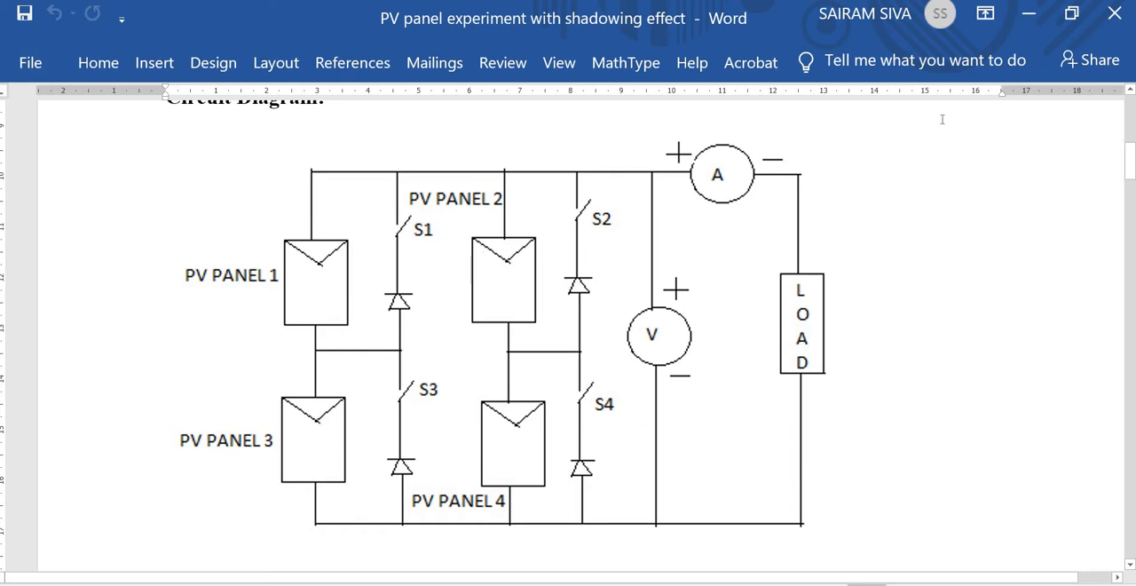
{"action": "left_click", "coordinate": [1028, 13]}
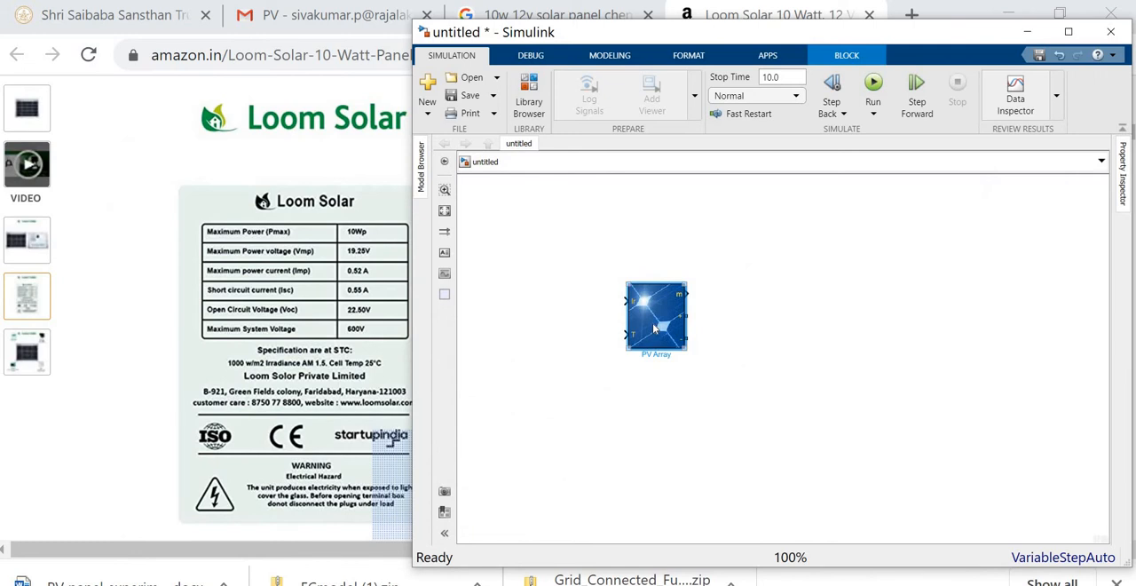
- Duplicate the PV Array block below itself, and copy that pair to the right to form a two-by-two arrangement
{"action": "left_click_drag", "start_coordinate": [653, 329], "coordinate": [648, 507]}
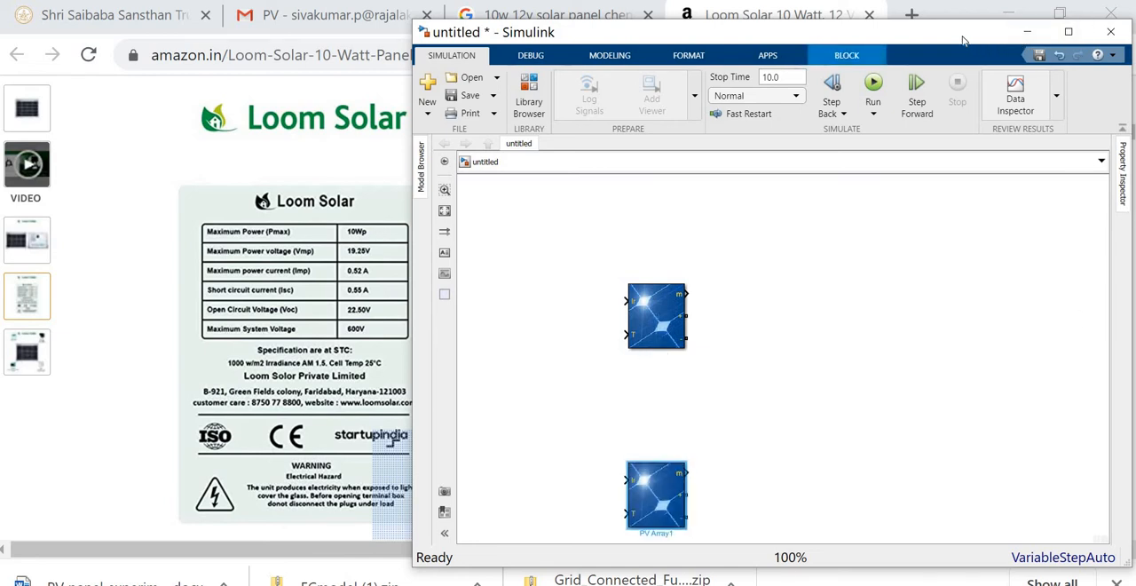
{"action": "left_click_drag", "start_coordinate": [945, 26], "coordinate": [924, 9]}
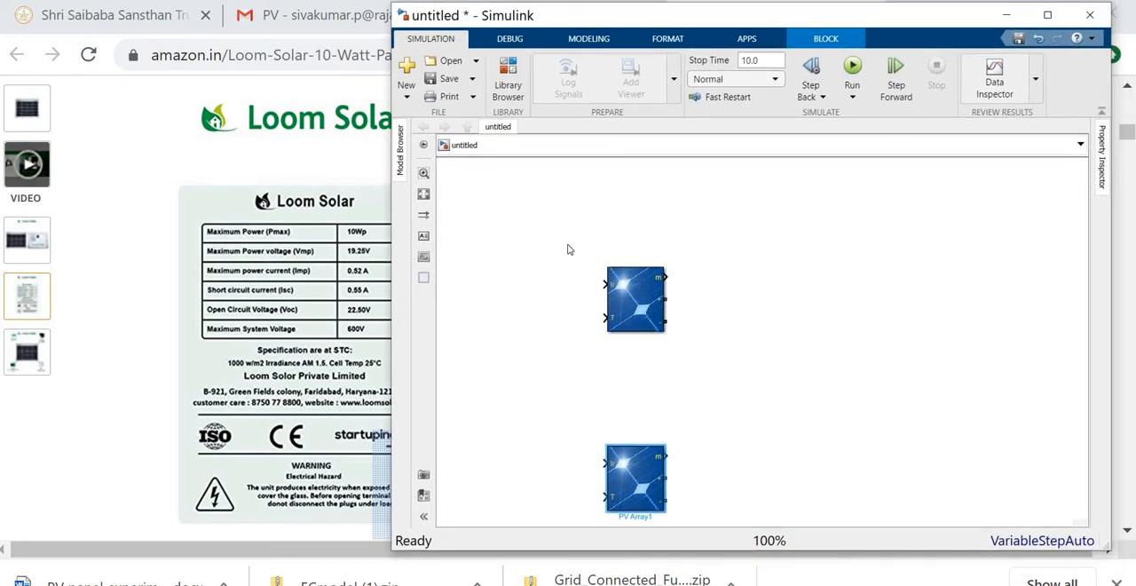
{"action": "left_click_drag", "start_coordinate": [563, 238], "coordinate": [717, 513]}
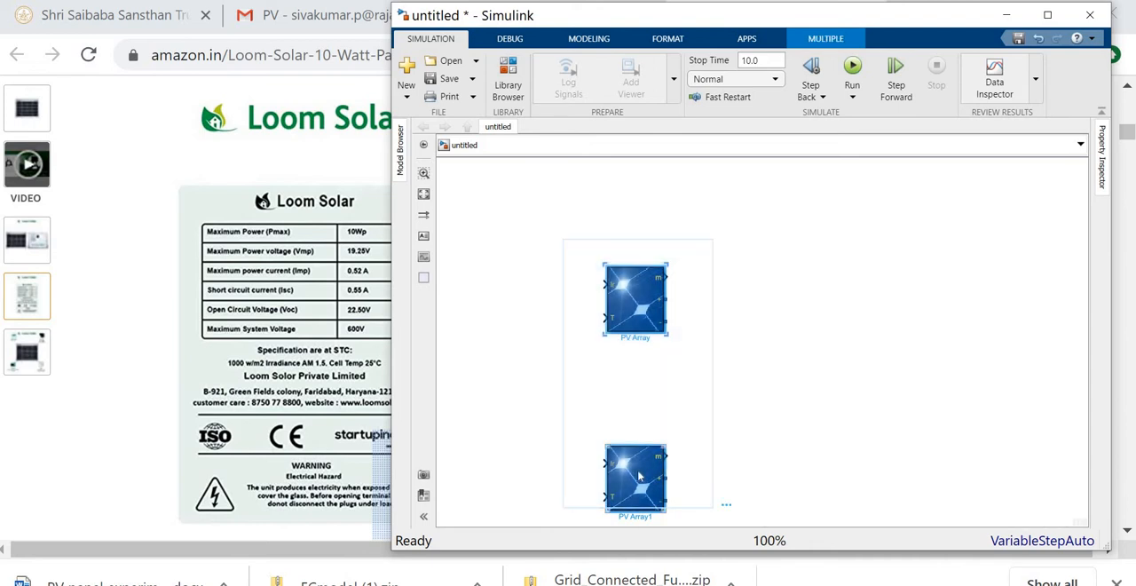
{"action": "left_click_drag", "start_coordinate": [639, 476], "coordinate": [882, 466]}
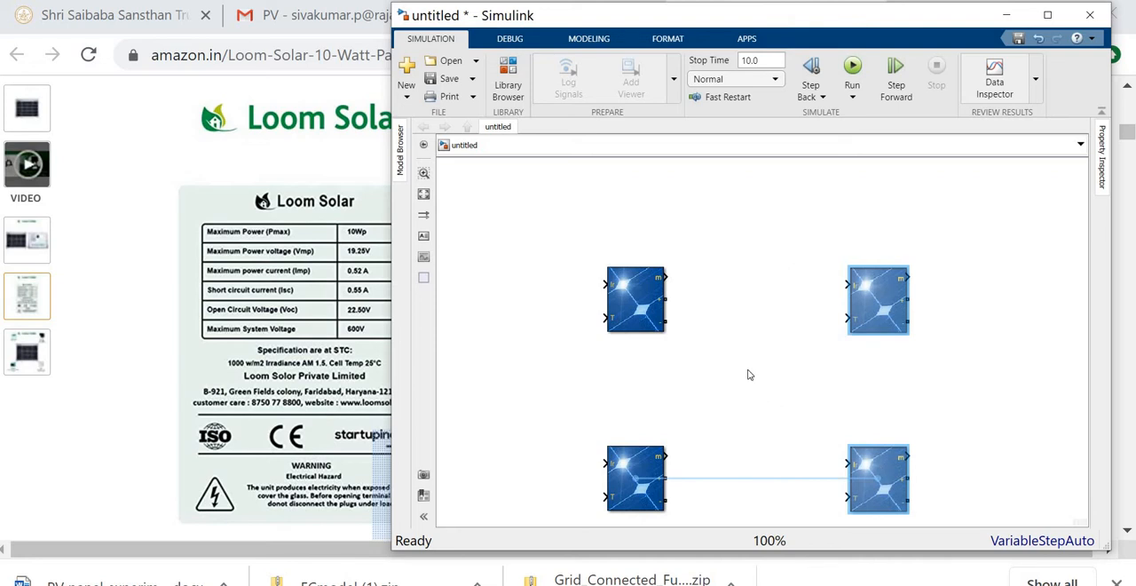
{"action": "left_click", "coordinate": [723, 216]}
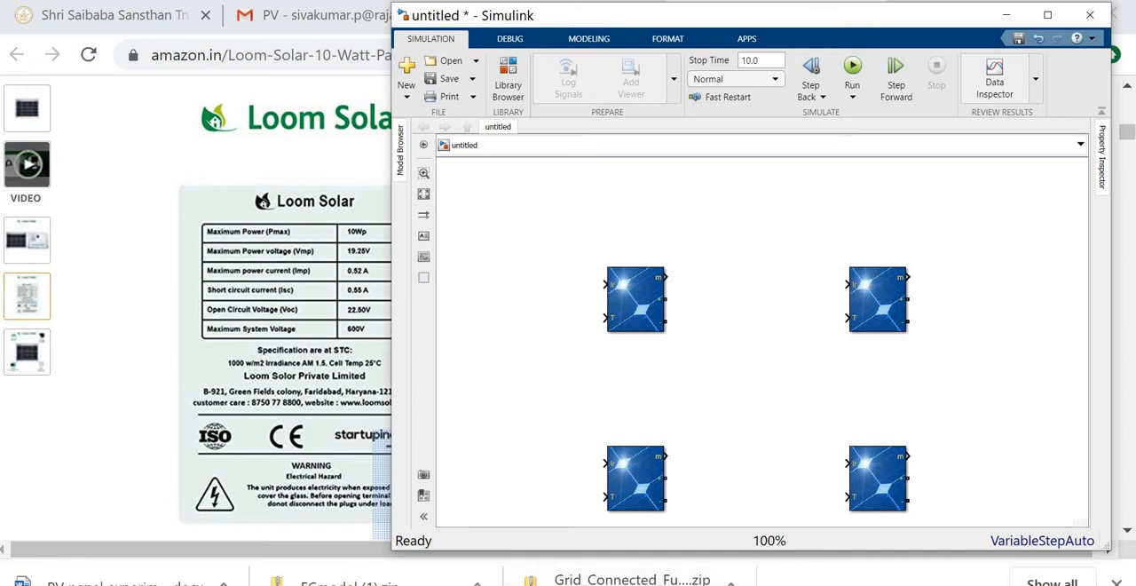
- Add a Current Measurement and a Voltage Measurement block from Specialized Power Systems to the right of the PV arrays
{"action": "left_click", "coordinate": [561, 585]}
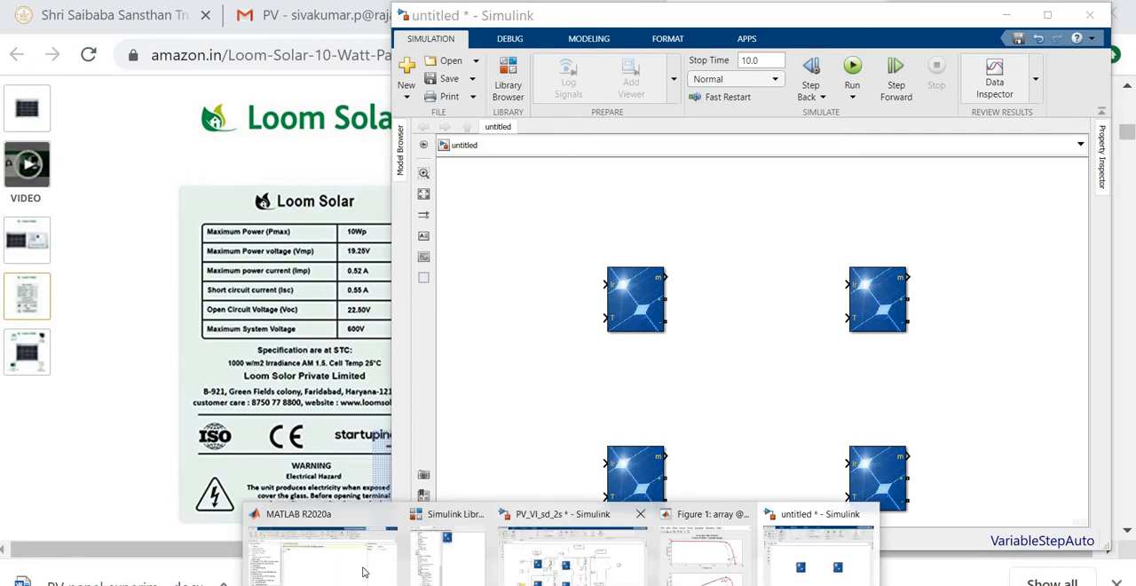
{"action": "left_click", "coordinate": [818, 554]}
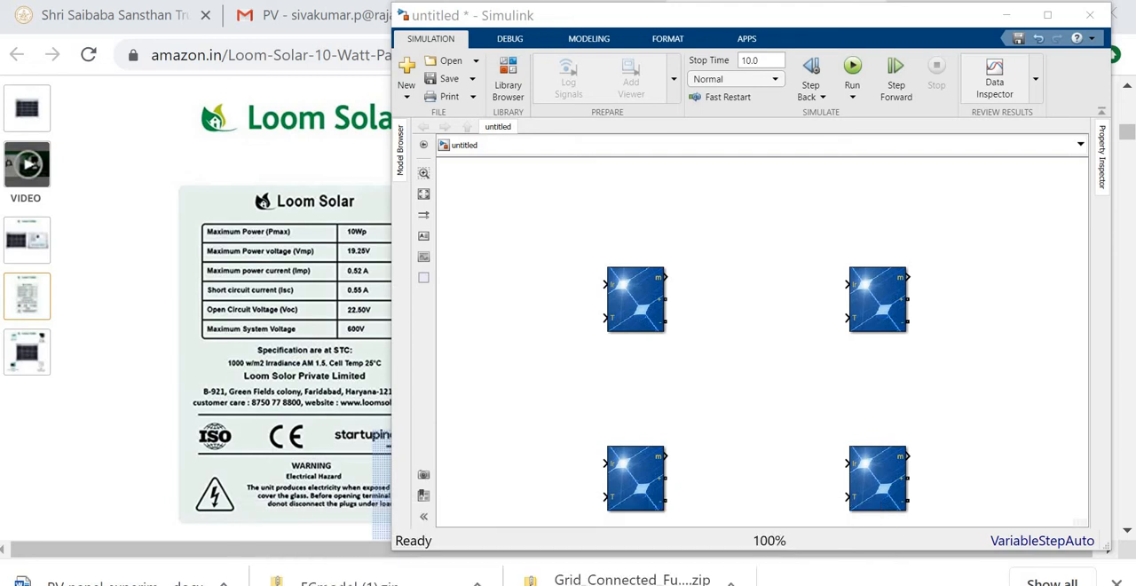
{"action": "left_click", "coordinate": [508, 85]}
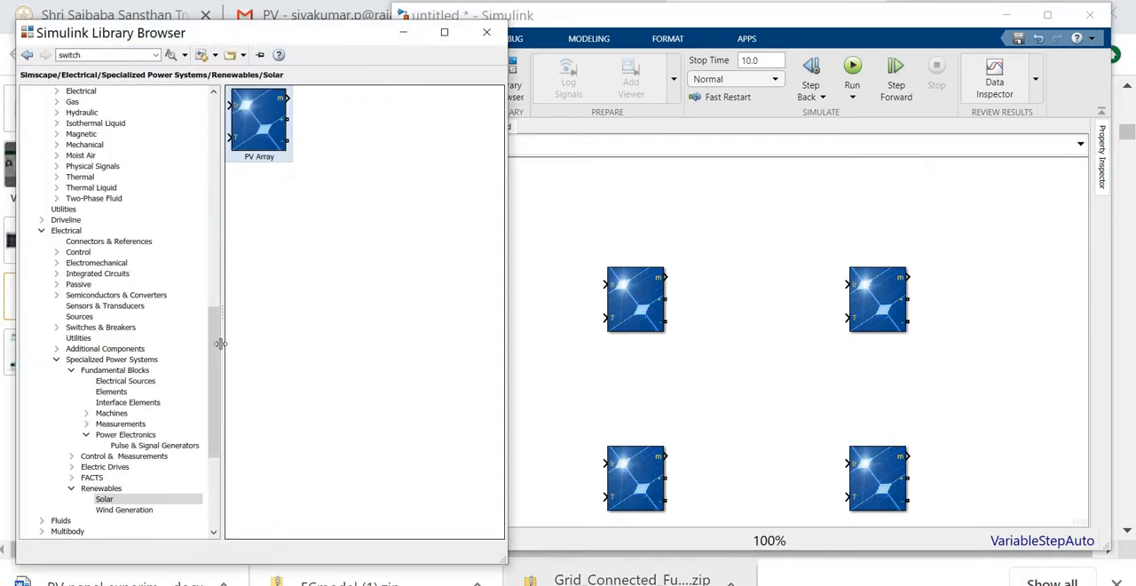
{"action": "left_click_drag", "start_coordinate": [214, 355], "coordinate": [214, 401]}
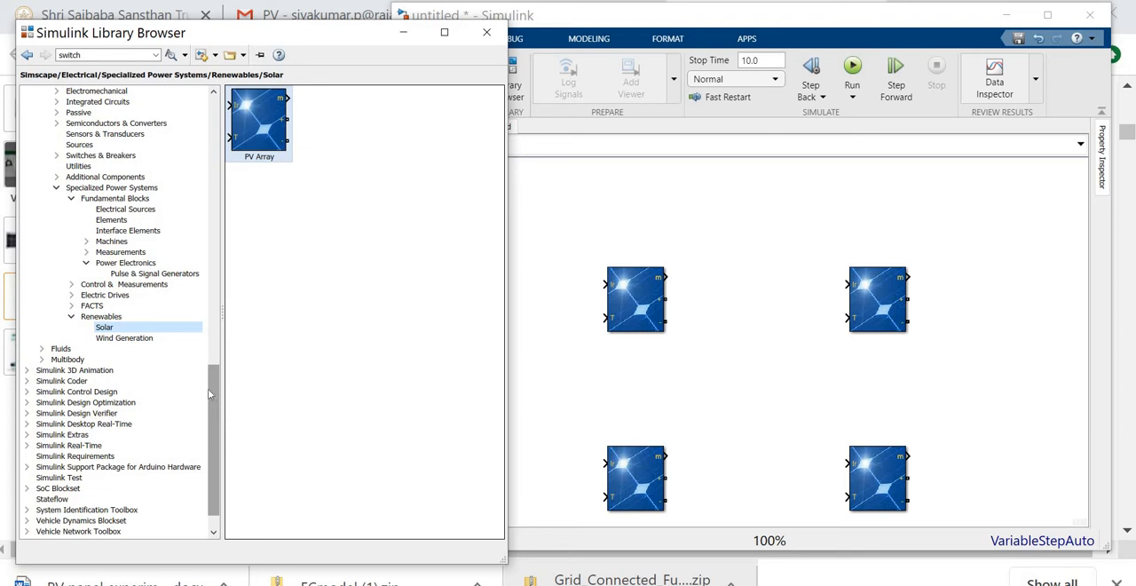
{"action": "left_click", "coordinate": [121, 252]}
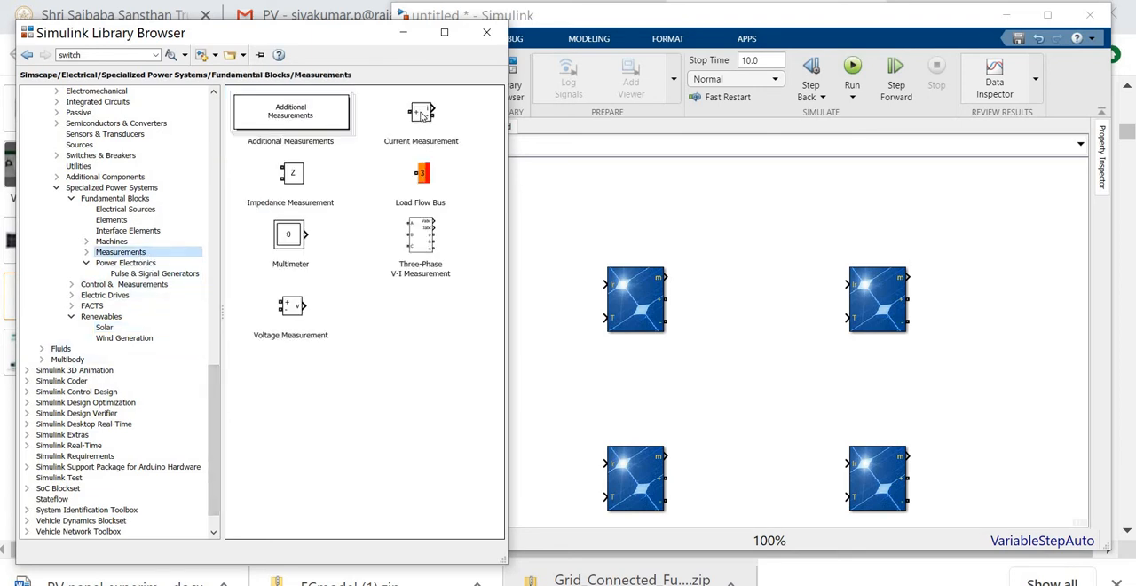
{"action": "left_click_drag", "start_coordinate": [422, 113], "coordinate": [1011, 261]}
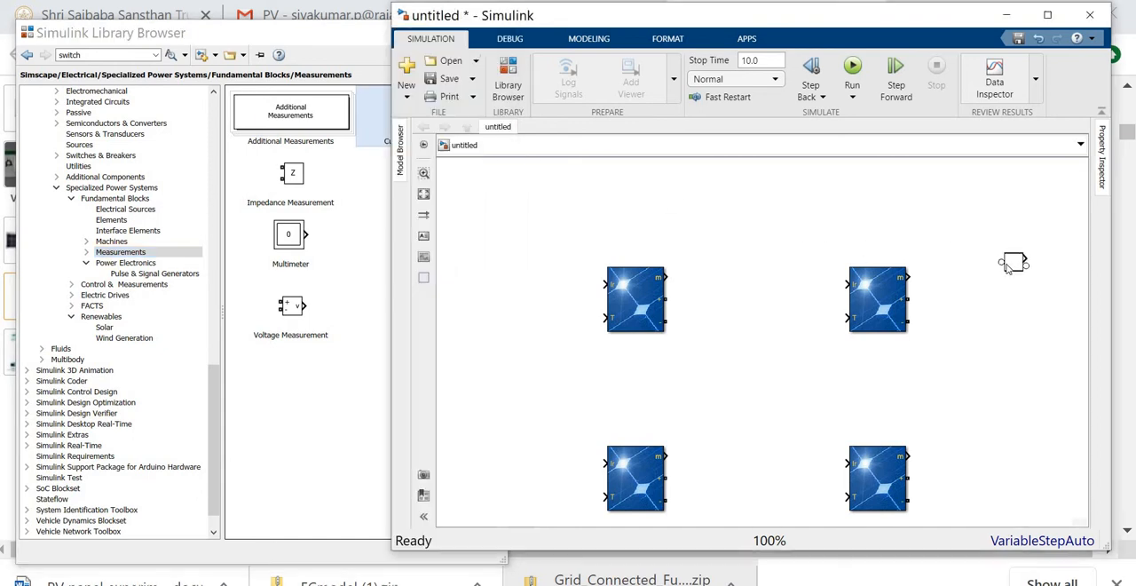
{"action": "left_click", "coordinate": [150, 254]}
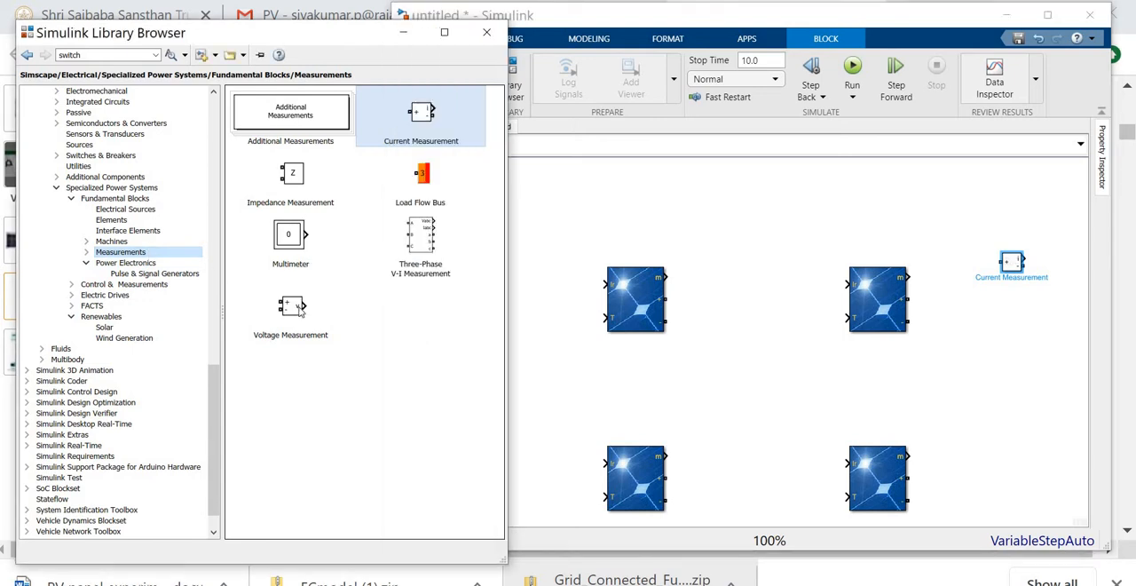
{"action": "left_click_drag", "start_coordinate": [302, 310], "coordinate": [1054, 399]}
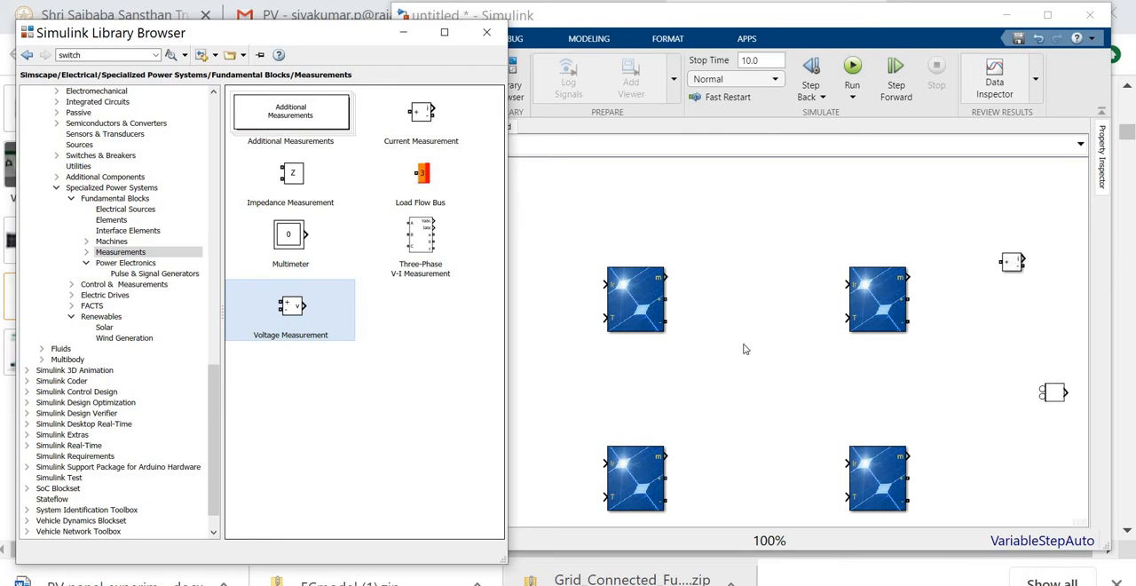
- Add a Series RLC Branch from the Specialized Power Systems elements beside the Voltage Measurement block and rotate it to vertical
{"action": "left_click", "coordinate": [124, 222]}
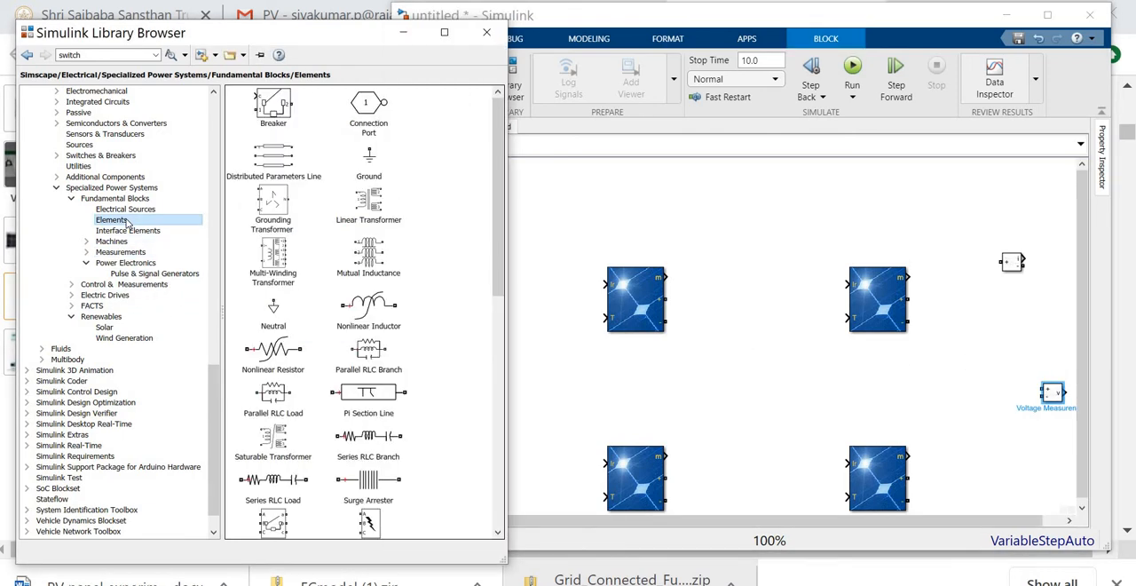
{"action": "left_click", "coordinate": [372, 439]}
{"action": "left_click_drag", "start_coordinate": [382, 441], "coordinate": [983, 416]}
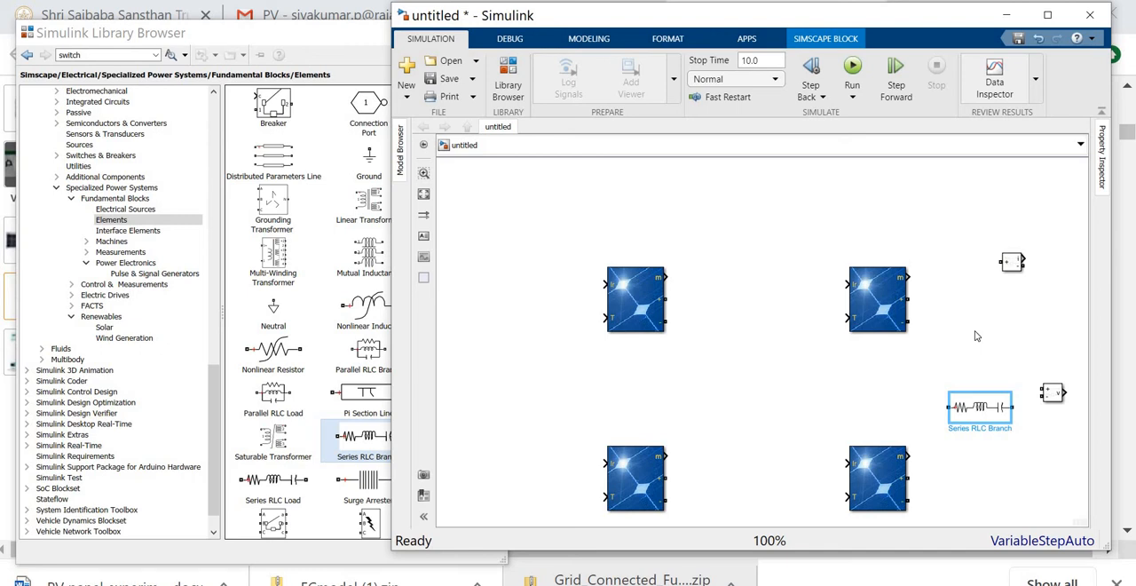
{"action": "key", "text": "ctrl+r"}
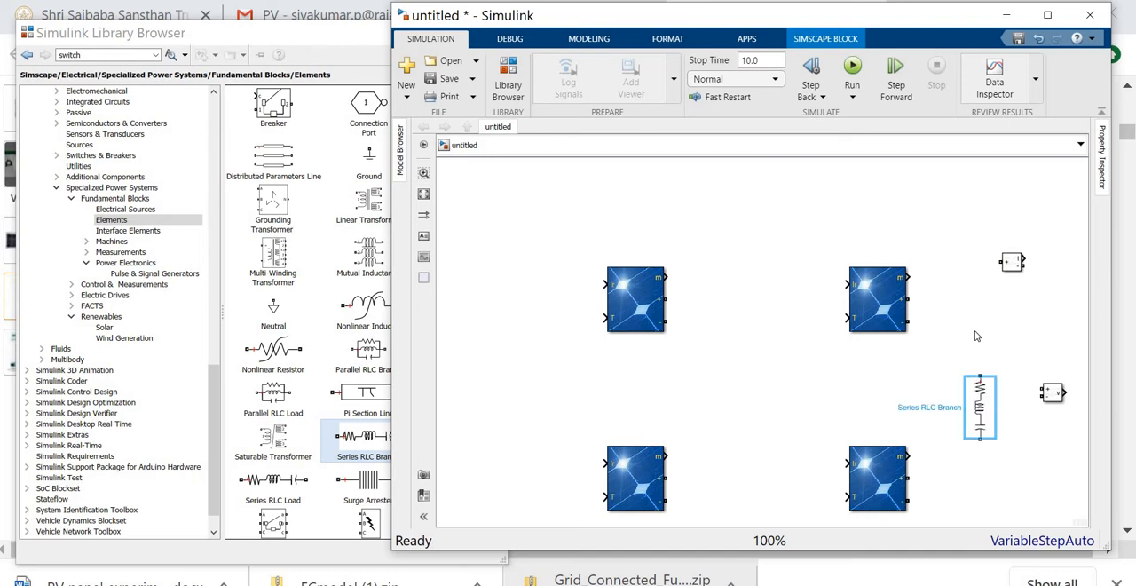
{"action": "key", "text": "ctrl+r"}
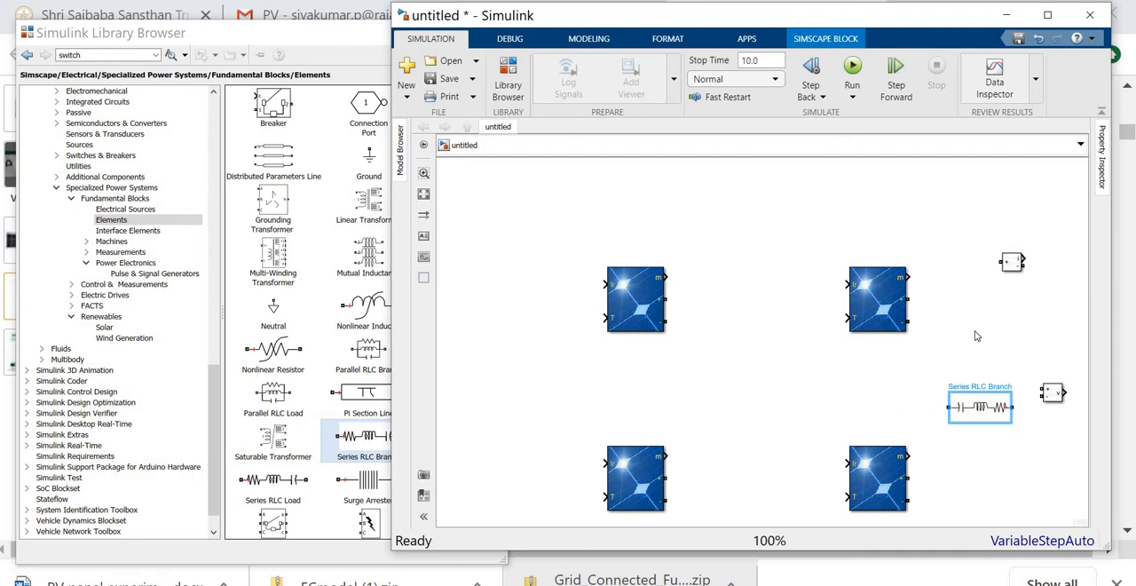
{"action": "key", "text": "ctrl+r"}
{"action": "key", "text": "ctrl+r"}
{"action": "key", "text": "ctrl+r"}
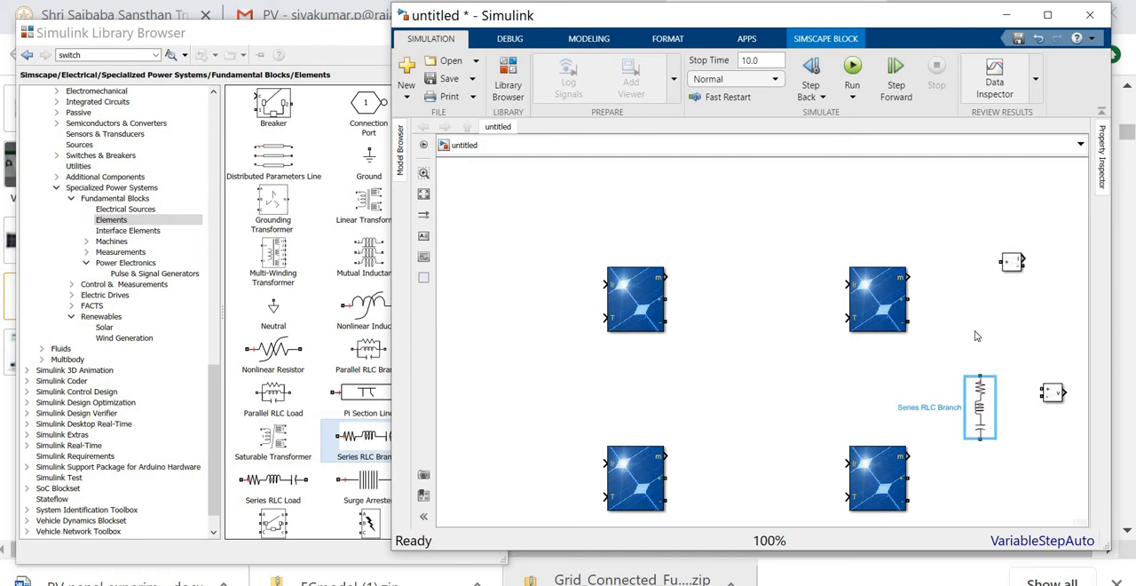
- Set the Series RLC Branch to branch type R with a resistance of 250 ohms
{"action": "double_click", "coordinate": [980, 408]}
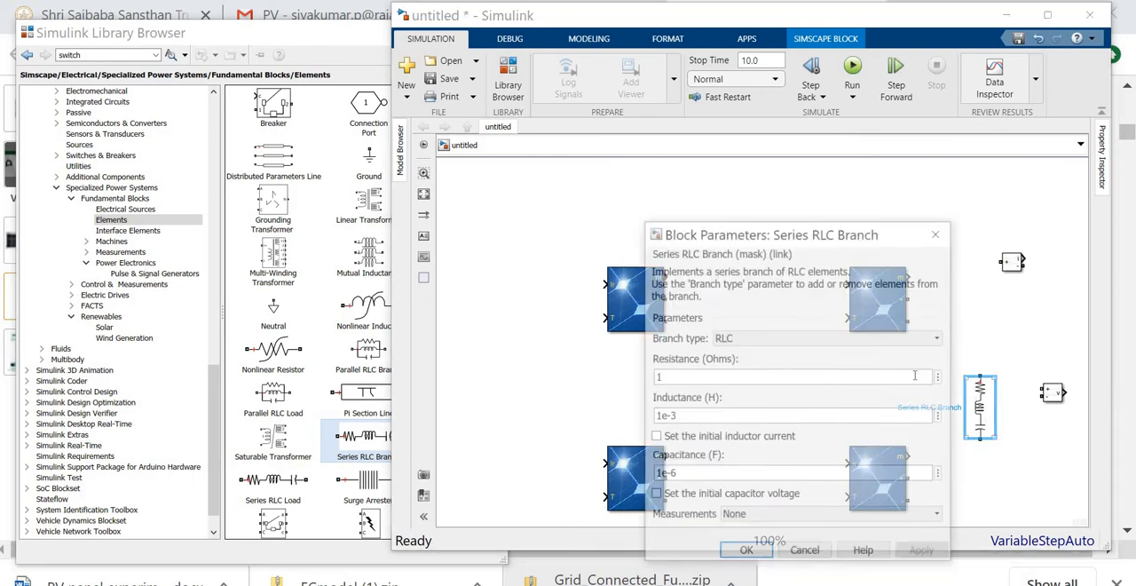
{"action": "left_click", "coordinate": [796, 337]}
{"action": "left_click", "coordinate": [768, 364]}
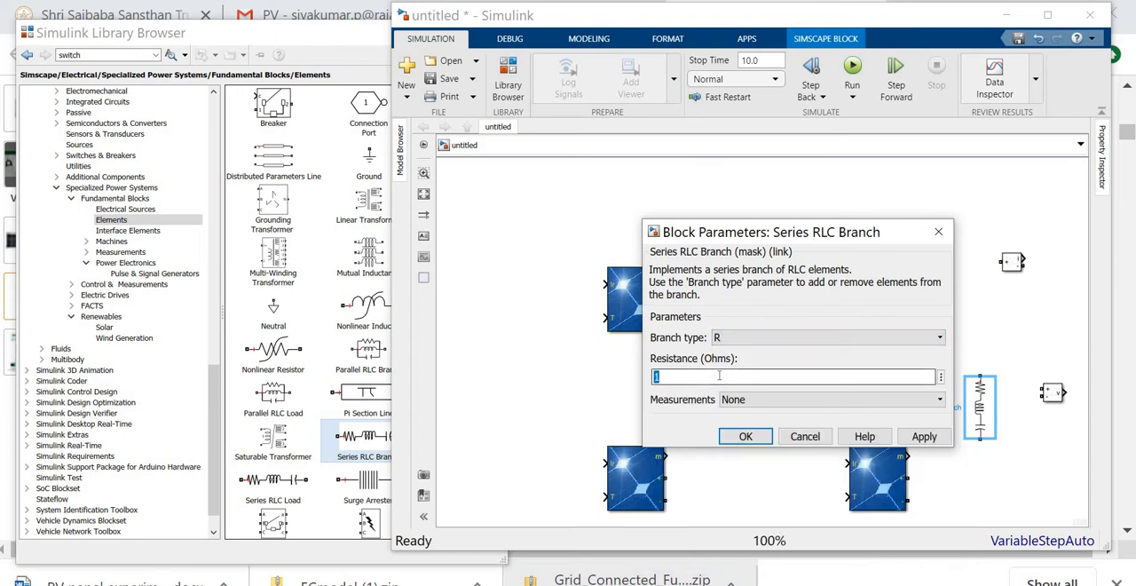
{"action": "type", "text": "250"}
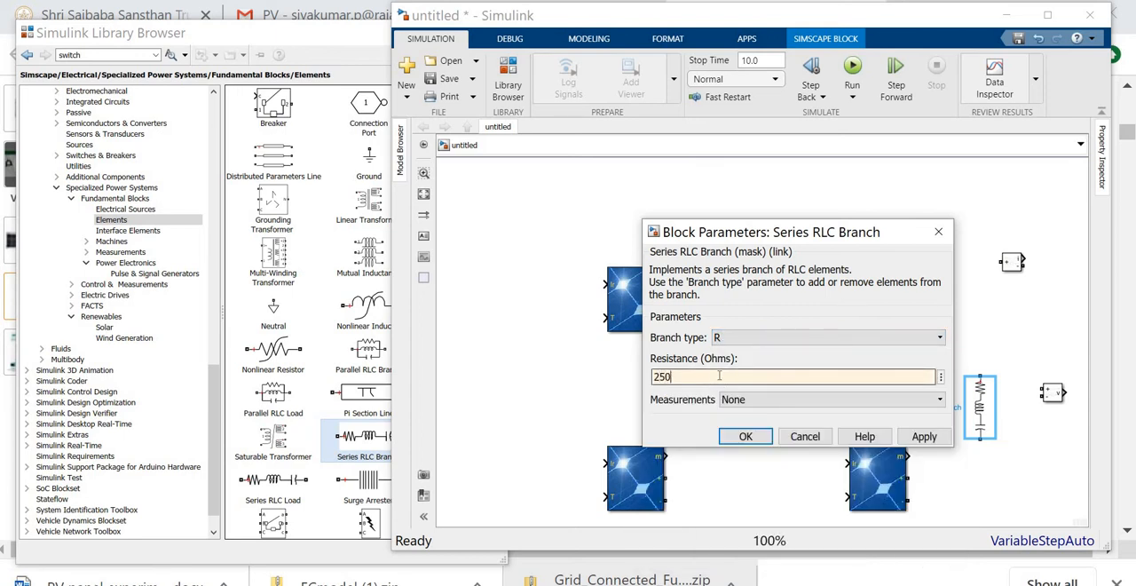
{"action": "left_click", "coordinate": [745, 437]}
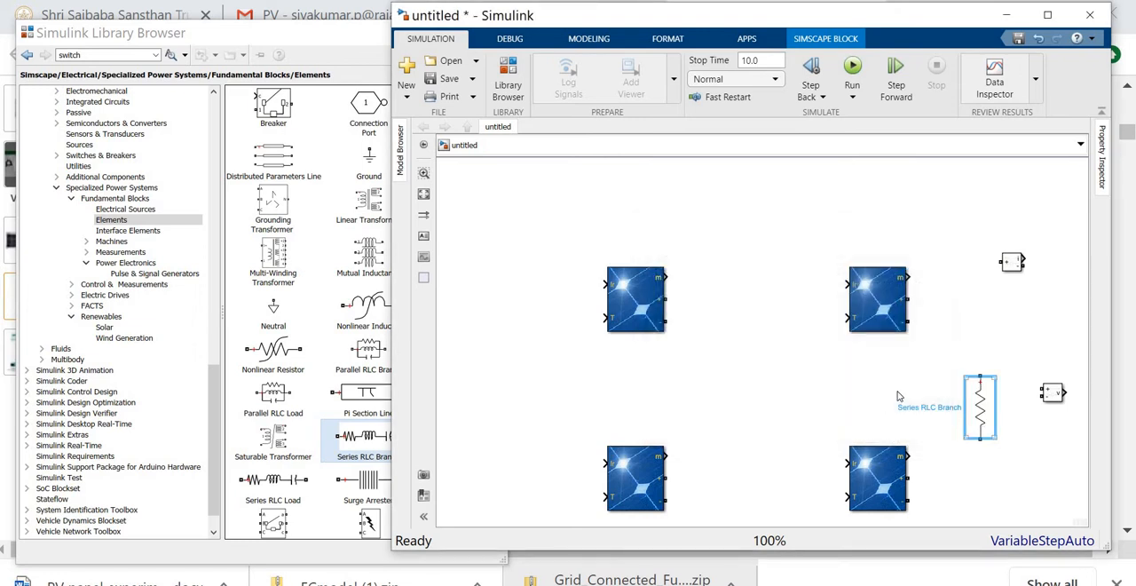
{"action": "left_click", "coordinate": [1046, 311]}
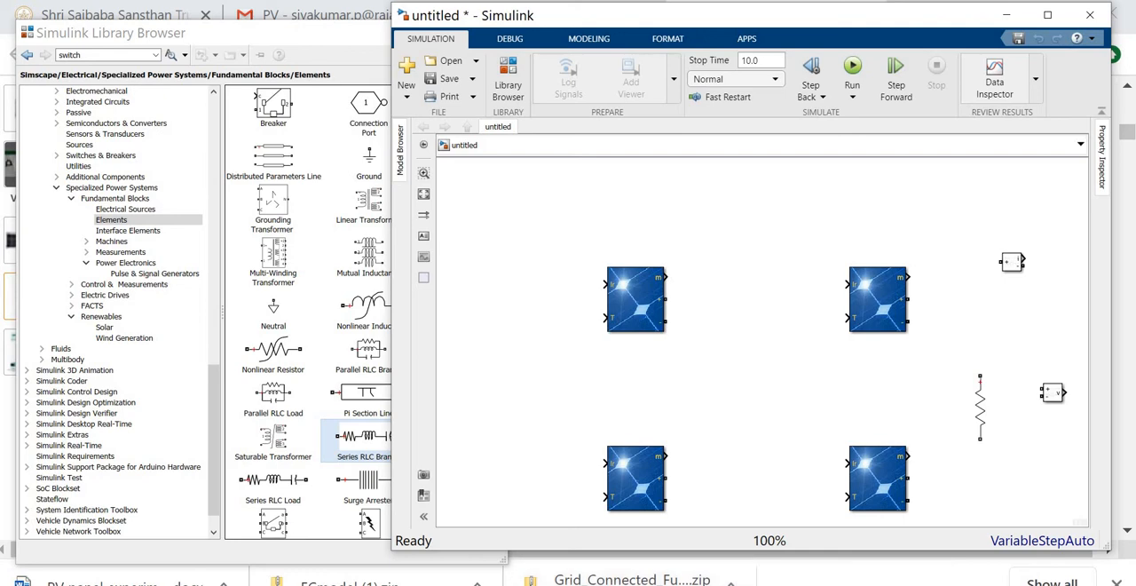
- Check the wiring of the panels, meters and load in the Word circuit diagram and return to the model
{"action": "left_click", "coordinate": [520, 584]}
{"action": "left_click", "coordinate": [688, 554]}
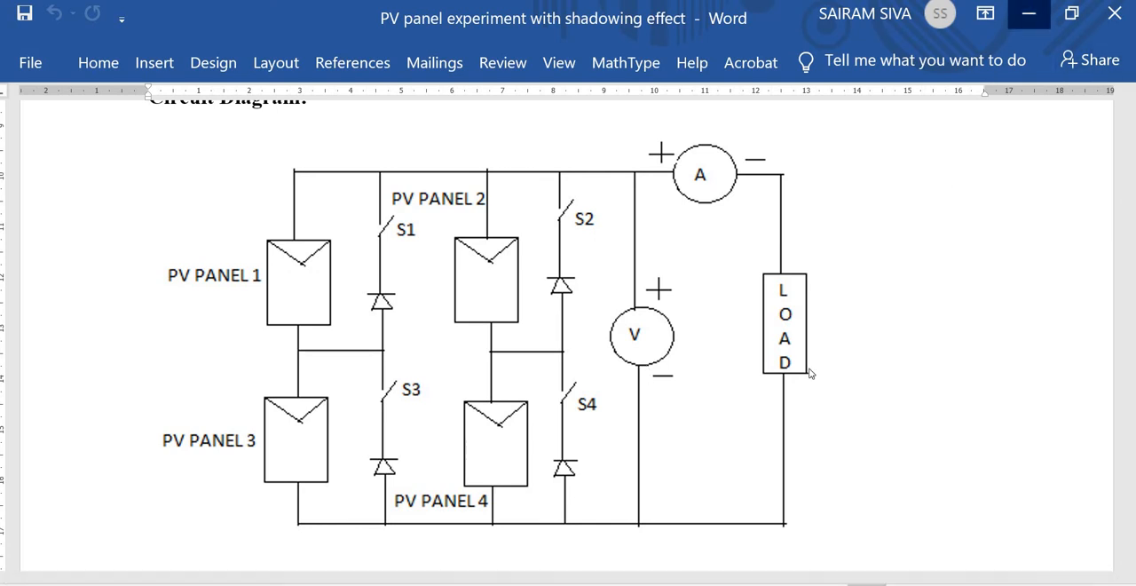
{"action": "left_click", "coordinate": [1029, 13]}
- Wire the two panels of each column in series, from the upper PV Array's negative terminal to the lower one's positive terminal
{"action": "left_click_drag", "start_coordinate": [667, 322], "coordinate": [668, 478]}
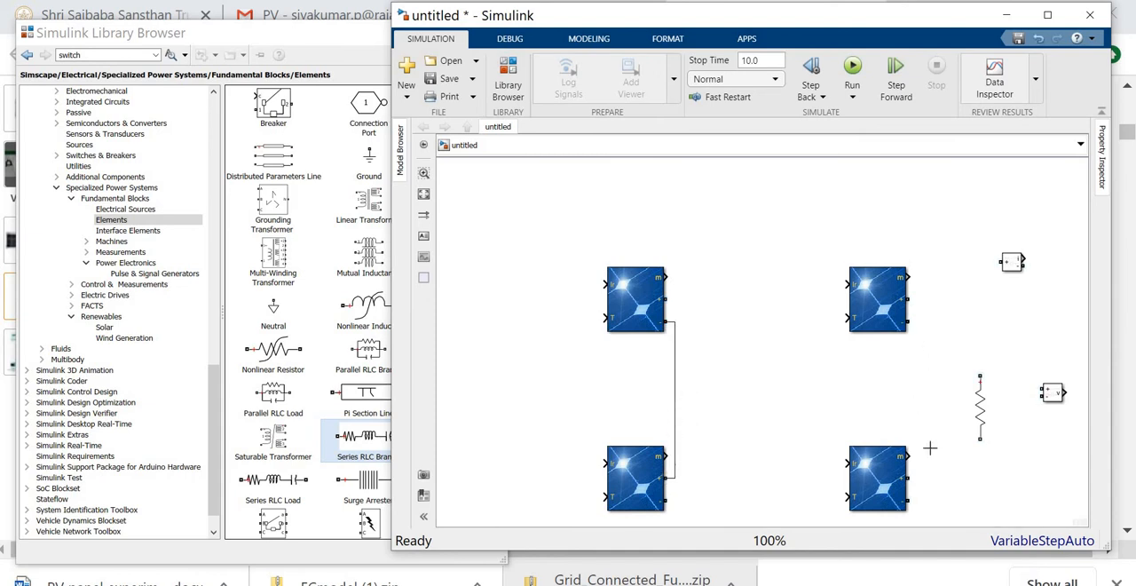
{"action": "left_click_drag", "start_coordinate": [907, 321], "coordinate": [910, 477]}
{"action": "left_click", "coordinate": [619, 292]}
- Raise the Current Measurement block, connect the upper-left PV Array's positive terminal to its input and route the wire above the panels
{"action": "left_click_drag", "start_coordinate": [668, 299], "coordinate": [675, 222]}
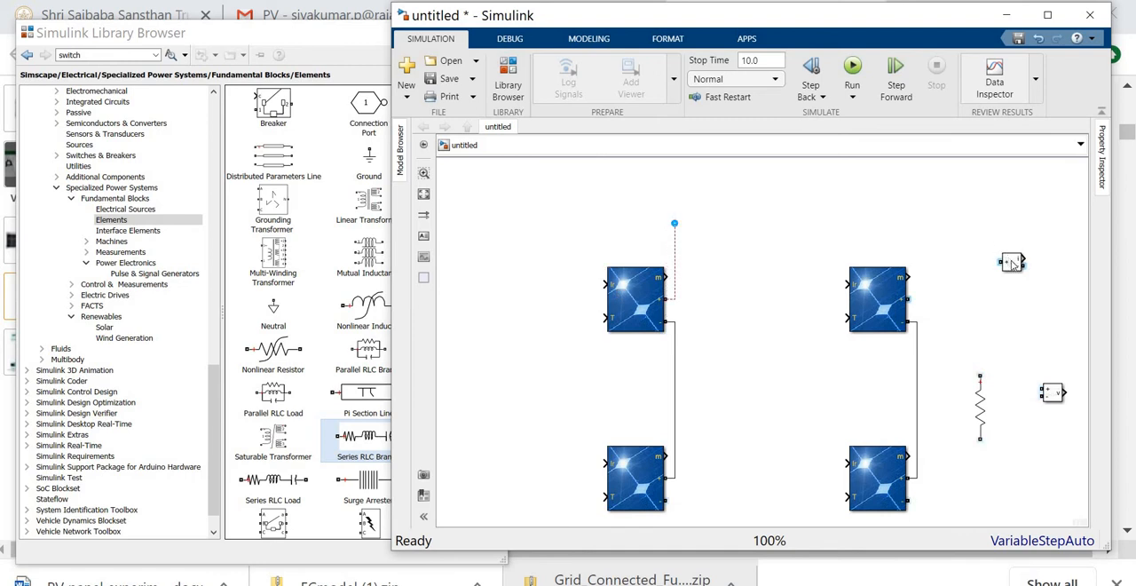
{"action": "left_click_drag", "start_coordinate": [1011, 262], "coordinate": [1004, 223]}
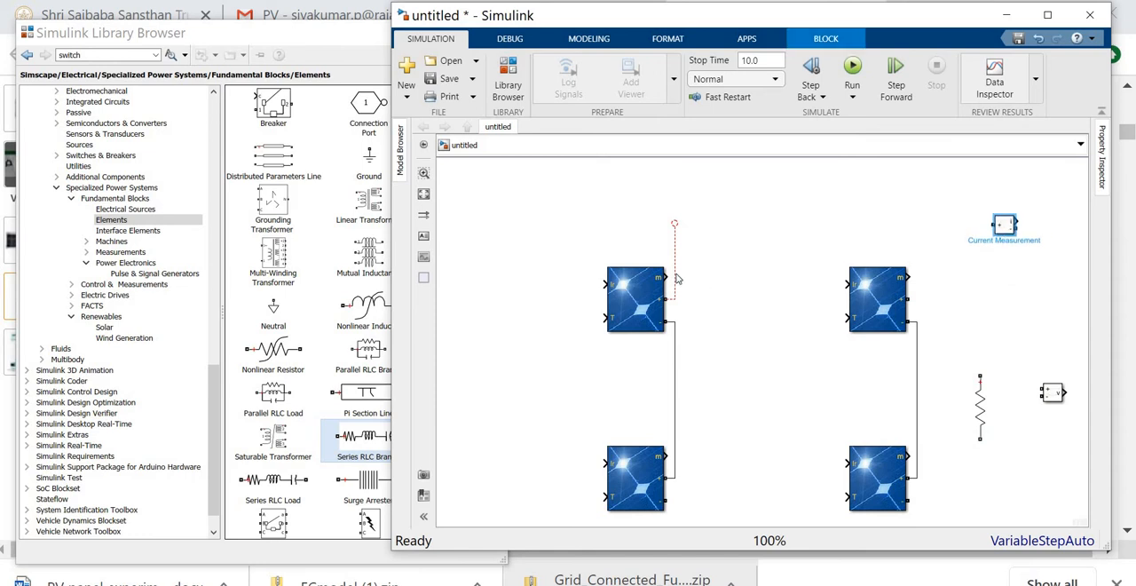
{"action": "left_click_drag", "start_coordinate": [674, 225], "coordinate": [988, 224]}
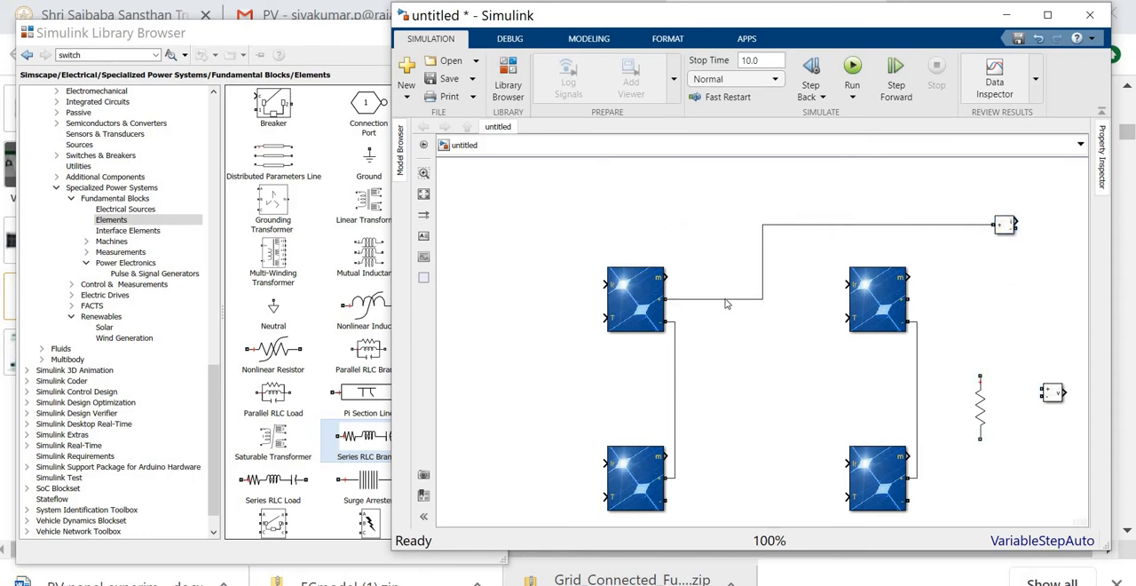
{"action": "left_click_drag", "start_coordinate": [726, 304], "coordinate": [746, 229]}
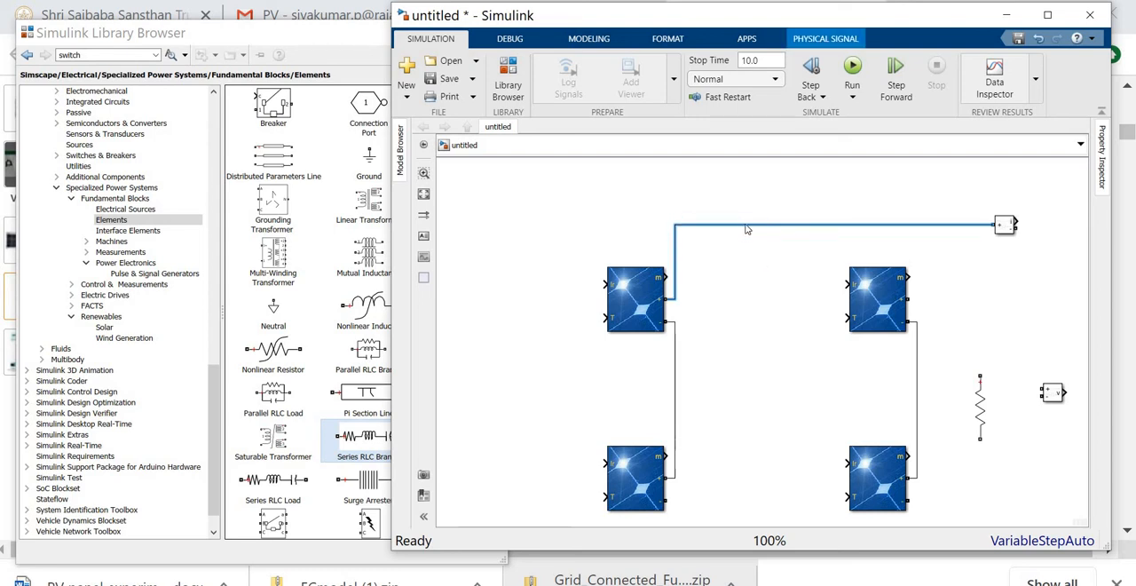
- Move the resistor slightly to the right and the Voltage Measurement block farther right of it
{"action": "left_click_drag", "start_coordinate": [980, 406], "coordinate": [1085, 401]}
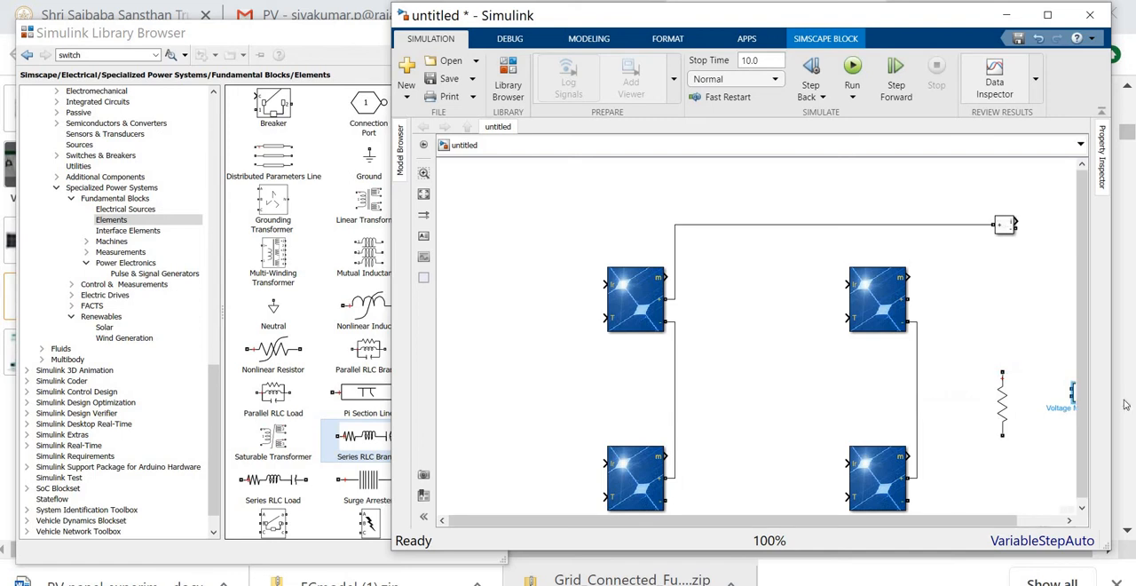
{"action": "left_click_drag", "start_coordinate": [930, 523], "coordinate": [1015, 524]}
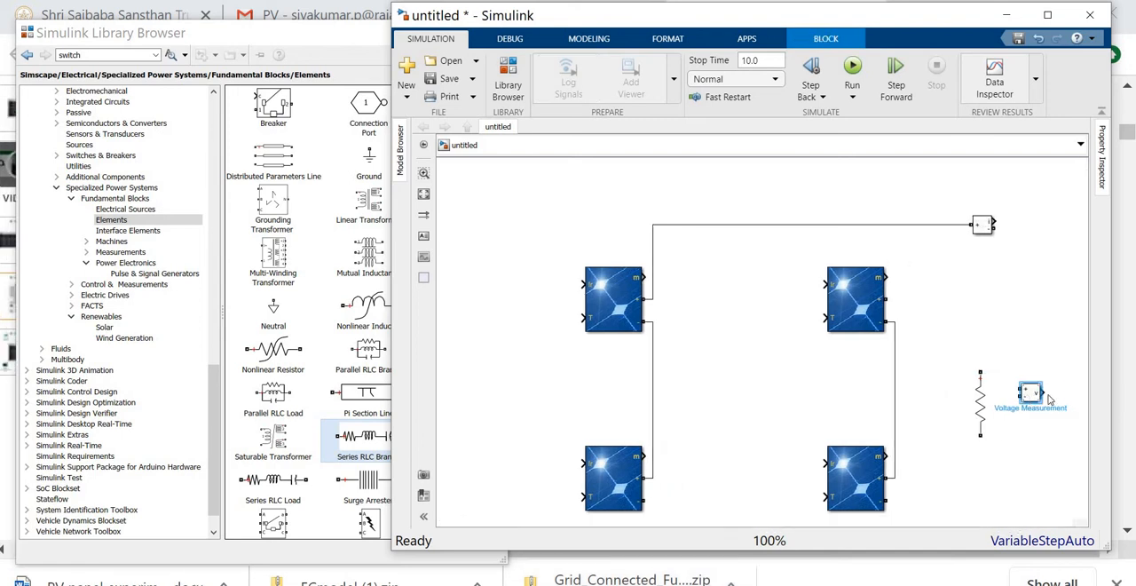
{"action": "left_click_drag", "start_coordinate": [1089, 402], "coordinate": [1084, 401]}
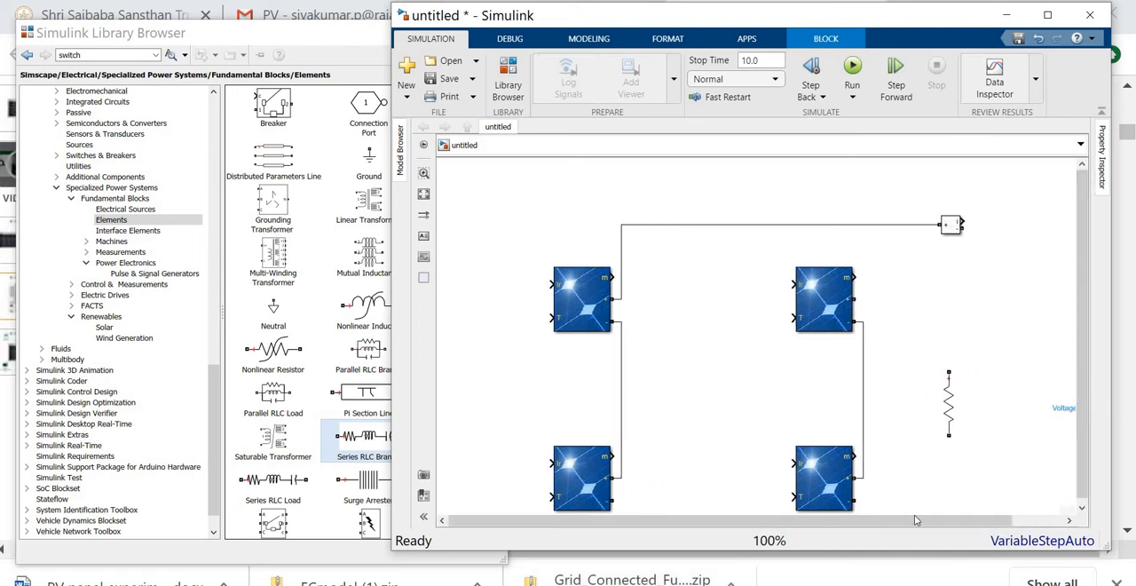
- Move the resistor right, close to the Voltage Measurement block, and wire the Current Measurement block's negative terminal to its upper end
{"action": "left_click_drag", "start_coordinate": [921, 524], "coordinate": [976, 524]}
{"action": "left_click", "coordinate": [893, 408]}
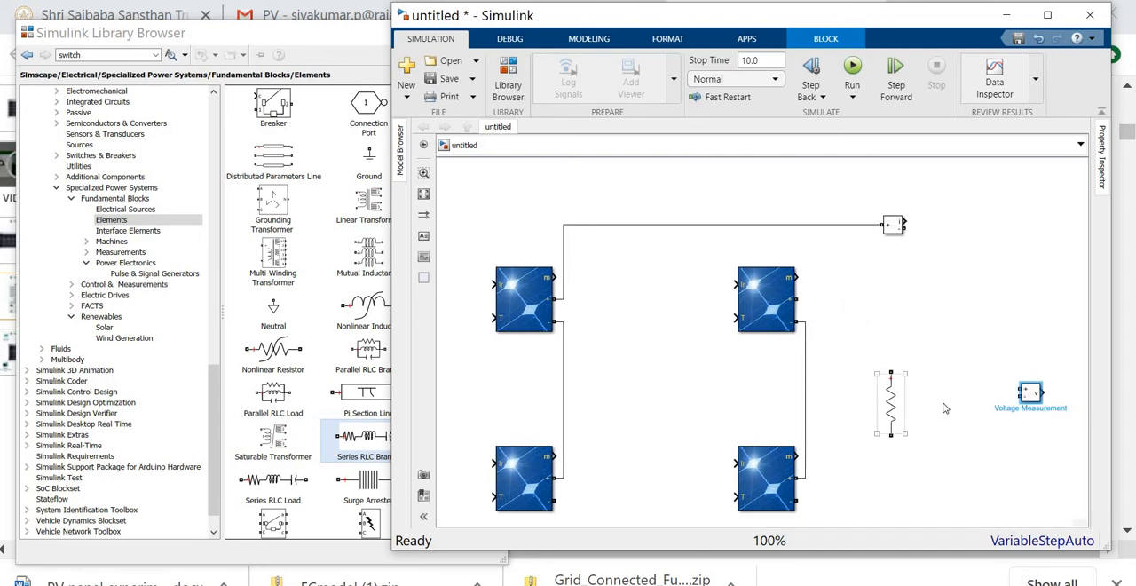
{"action": "left_click_drag", "start_coordinate": [945, 409], "coordinate": [983, 420]}
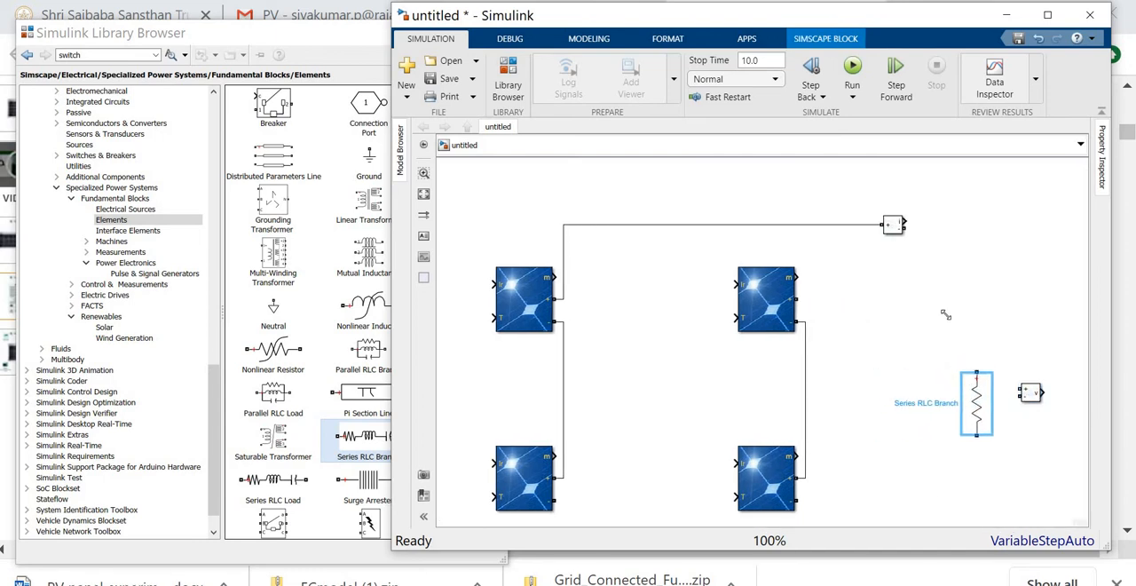
{"action": "mouse_move", "coordinate": [904, 231]}
{"action": "left_mouse_down"}
{"action": "mouse_move", "coordinate": [966, 290]}
{"action": "mouse_move", "coordinate": [977, 370]}
{"action": "left_mouse_up"}
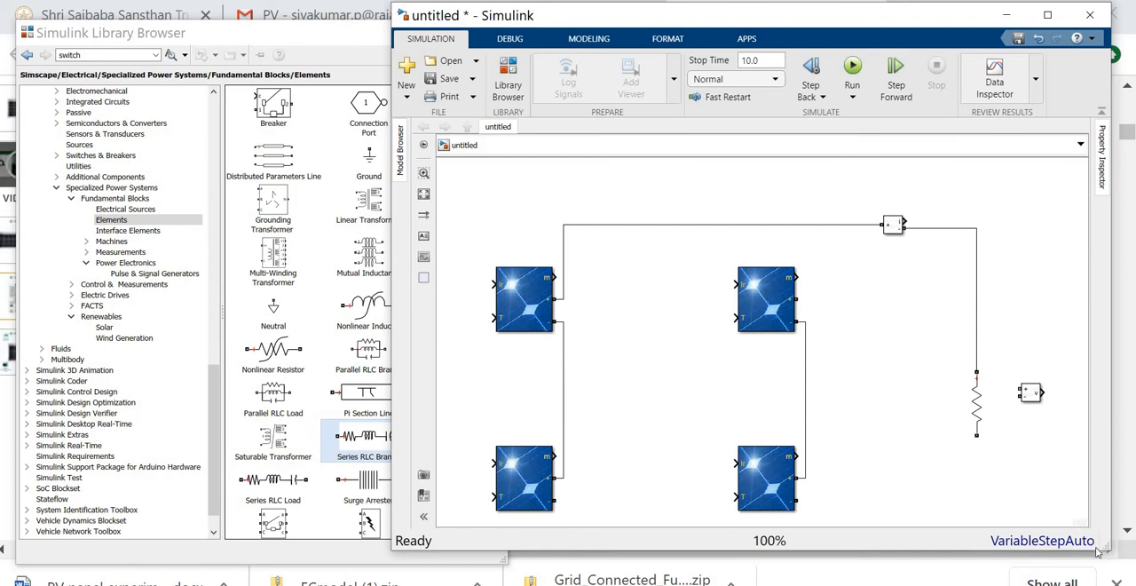
- Wire the resistor's lower end to the lower-left PV Array's negative terminal, routing the line below the panels
{"action": "left_click_drag", "start_coordinate": [1108, 551], "coordinate": [1097, 571]}
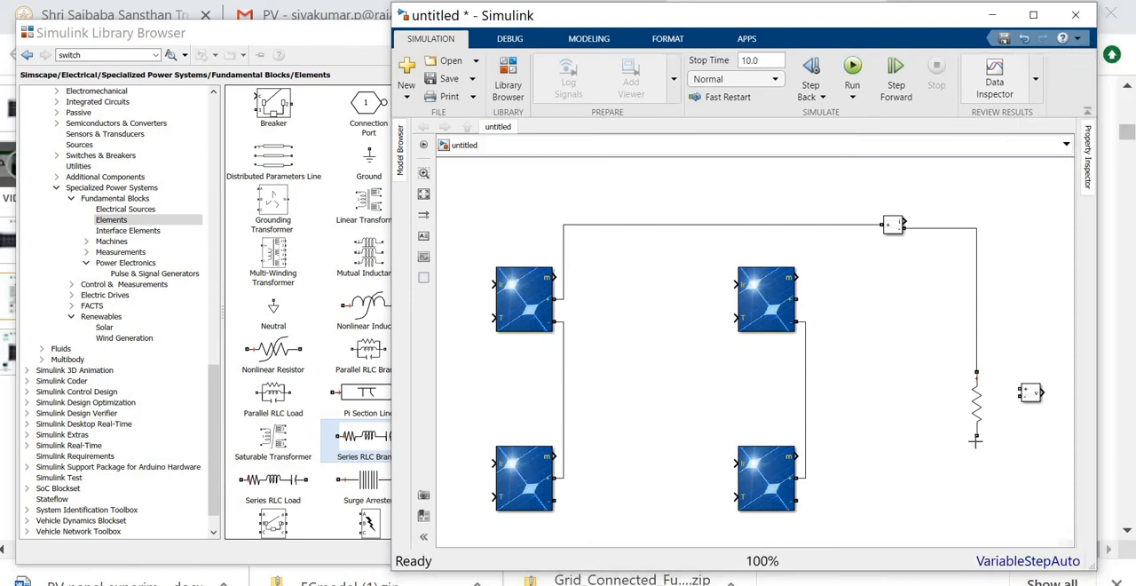
{"action": "left_click_drag", "start_coordinate": [974, 441], "coordinate": [949, 458]}
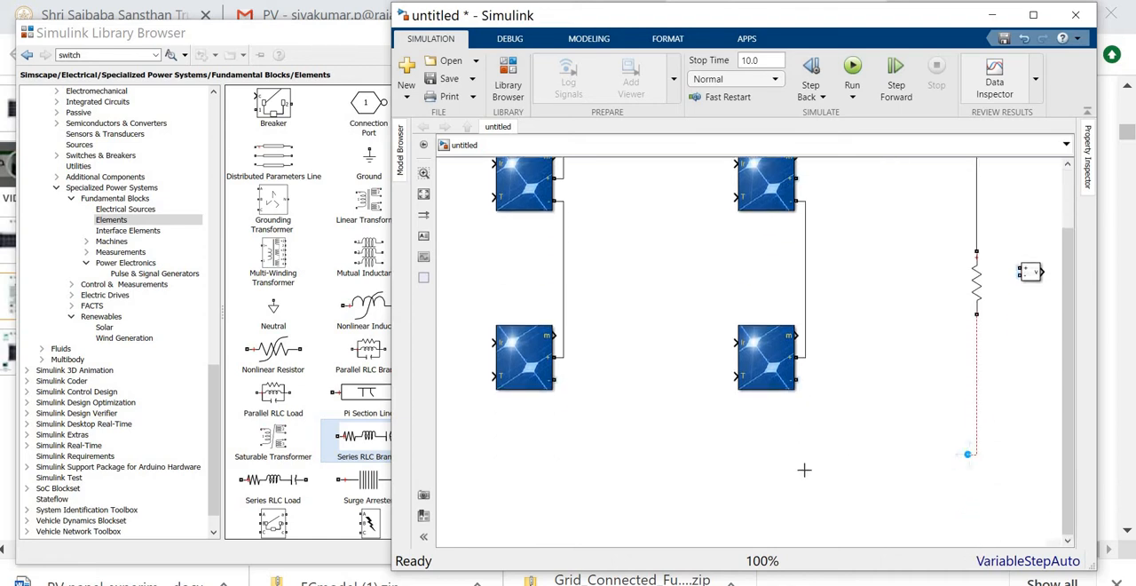
{"action": "left_click_drag", "start_coordinate": [623, 480], "coordinate": [606, 475]}
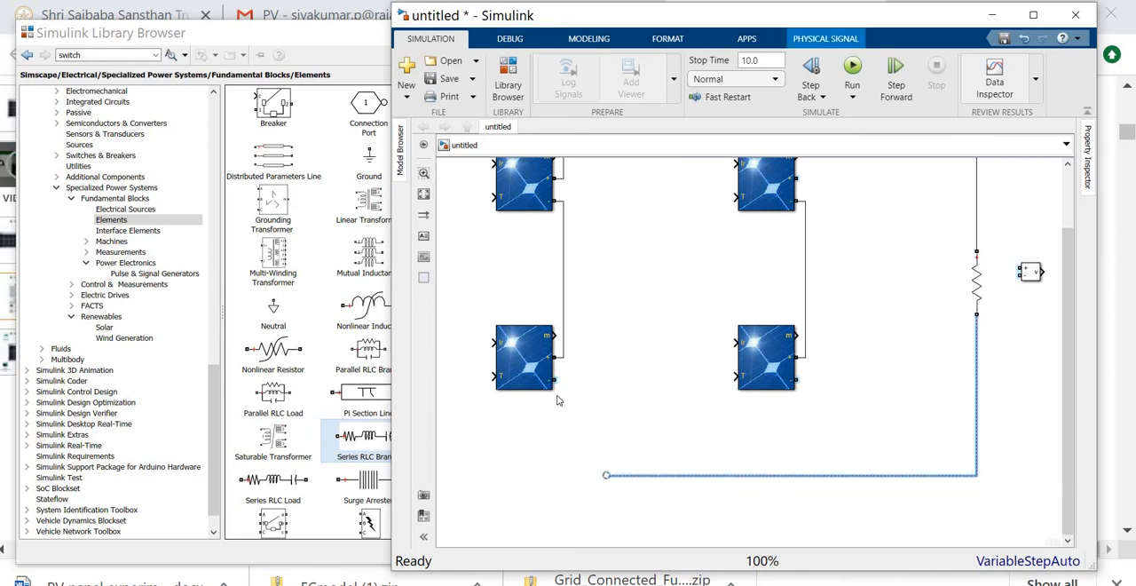
{"action": "left_click", "coordinate": [557, 378]}
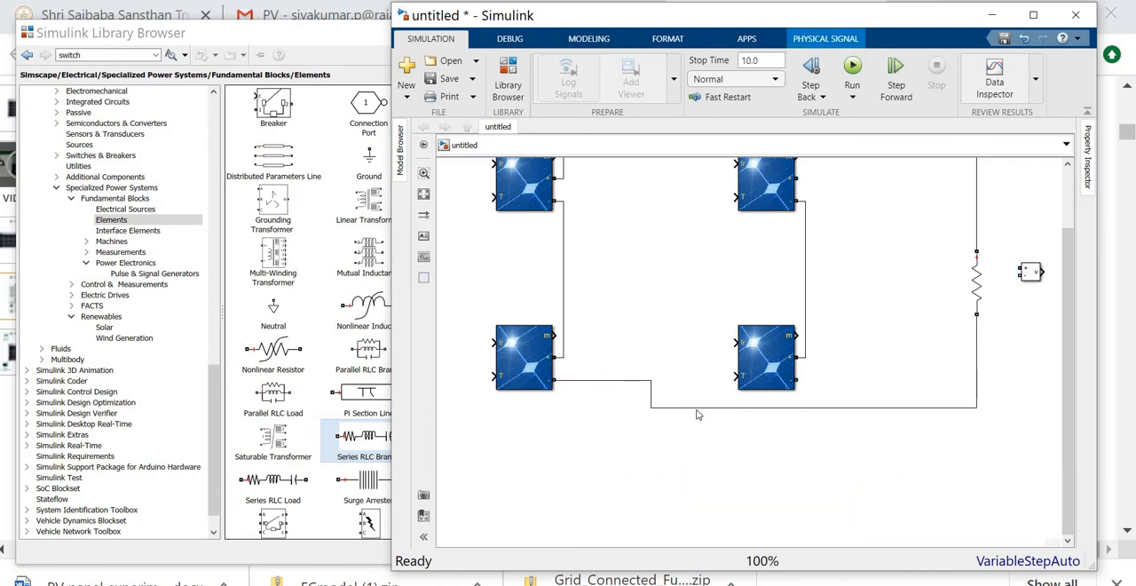
{"action": "left_click_drag", "start_coordinate": [617, 382], "coordinate": [636, 483]}
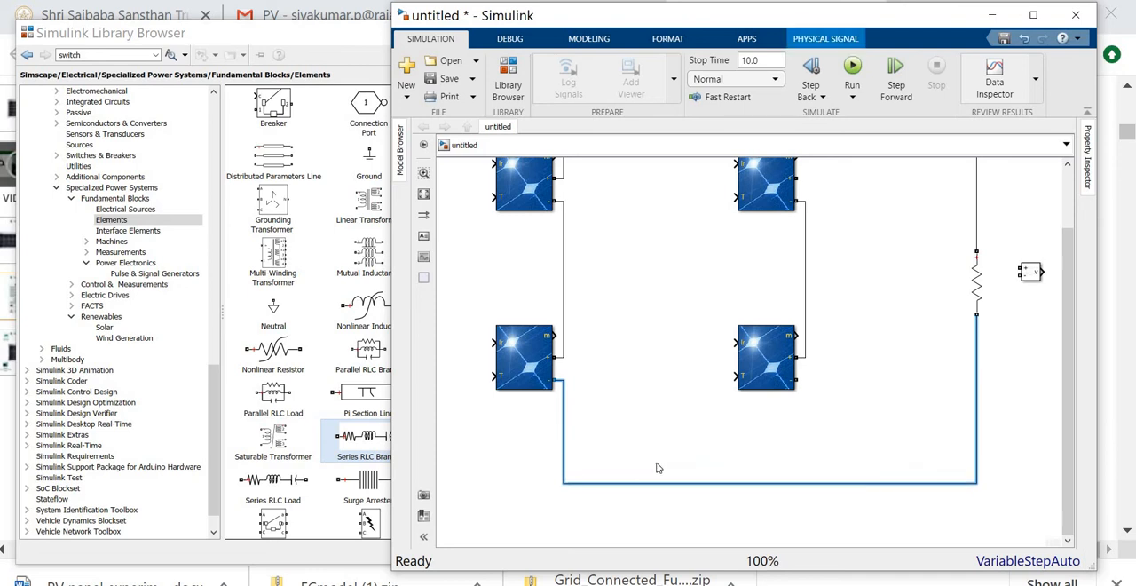
- Join the lower-right PV Array's negative terminal to the bottom wire and the upper-right one's positive terminal to the top wire
{"action": "left_click_drag", "start_coordinate": [797, 379], "coordinate": [804, 484]}
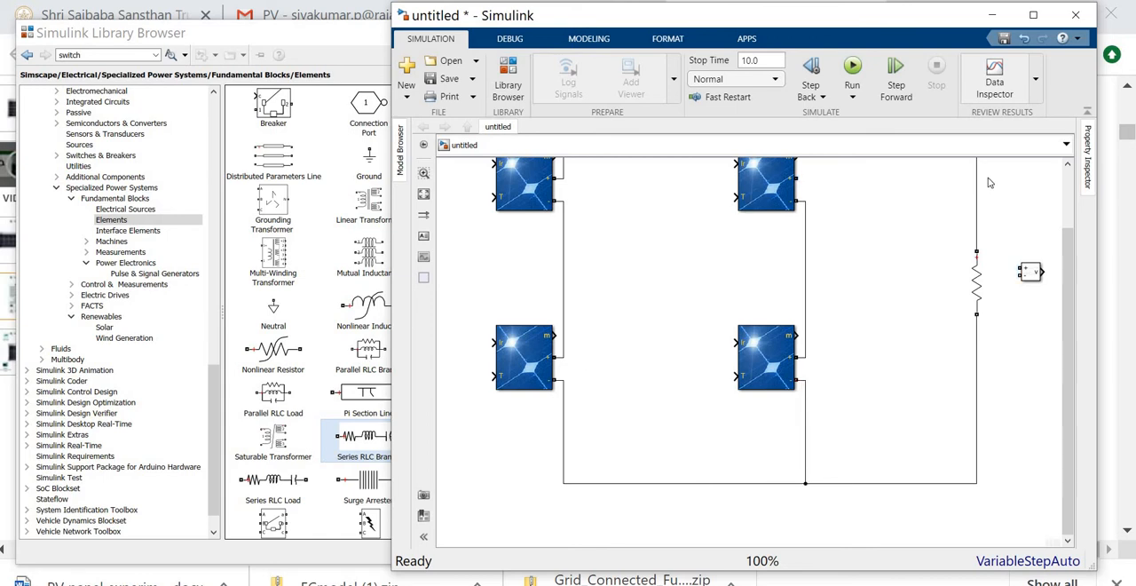
{"action": "scroll", "coordinate": [939, 274], "scroll_direction": "up", "scroll_amount": 3}
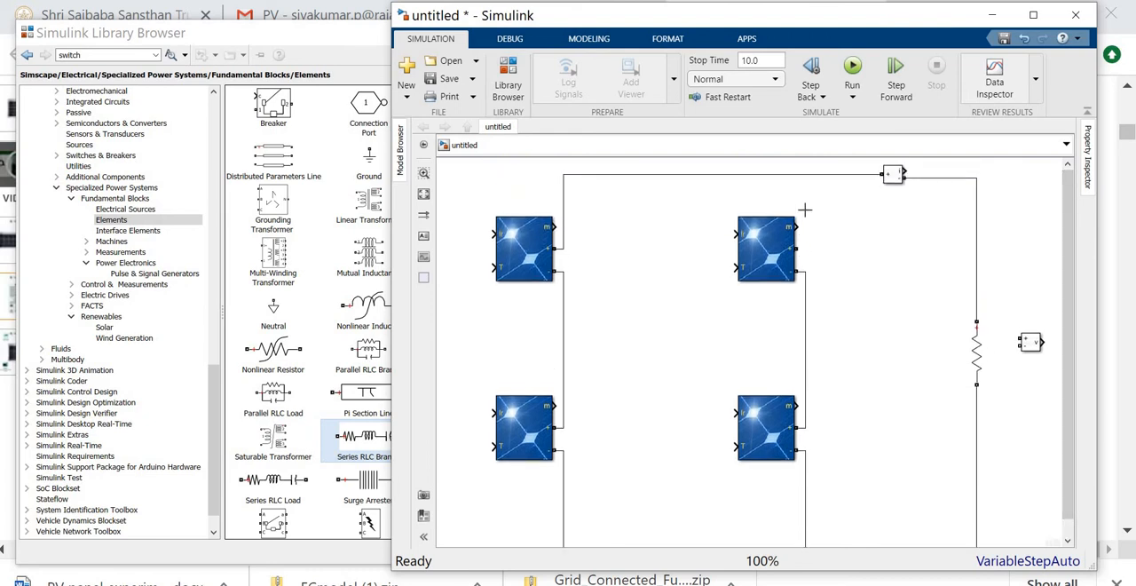
{"action": "left_click_drag", "start_coordinate": [797, 248], "coordinate": [803, 174]}
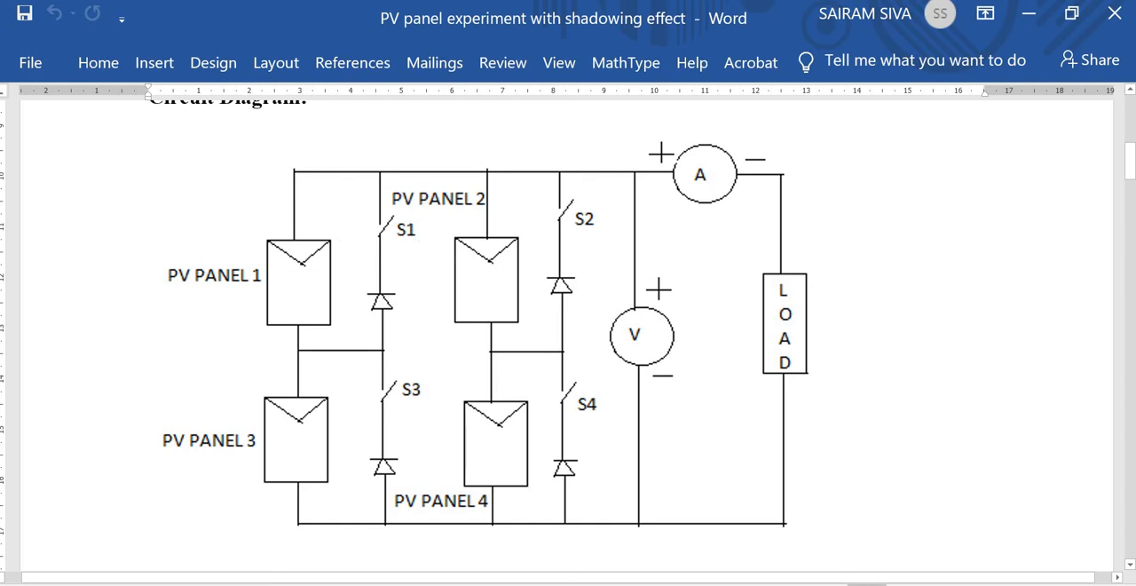
{"action": "left_click", "coordinate": [1029, 15]}
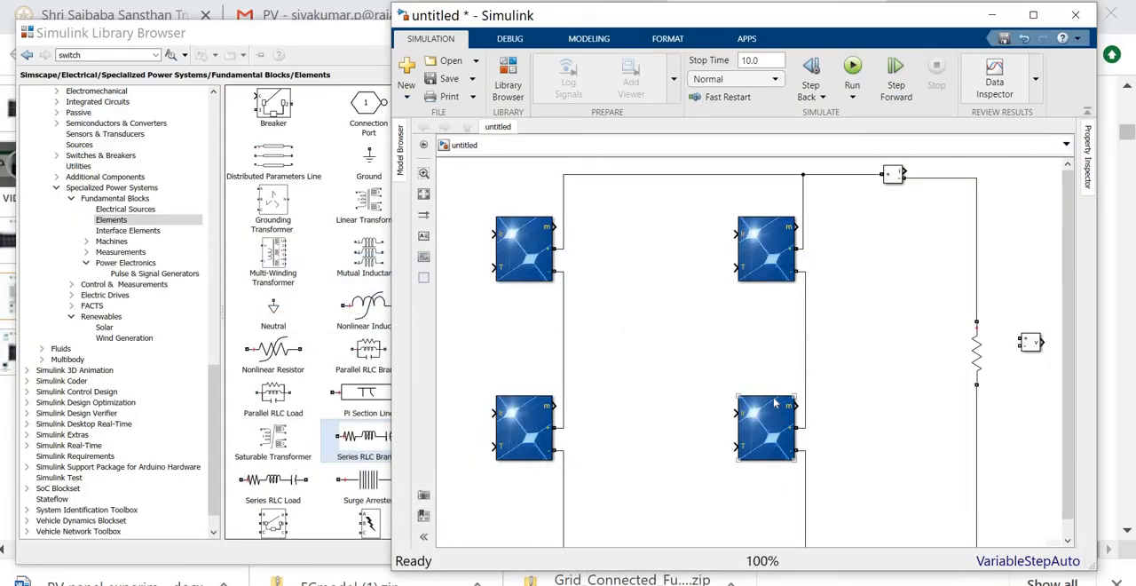
{"action": "left_click", "coordinate": [627, 359]}
- Add a Diode from the Power Electronics library between the two panel columns and rotate it to point upward
{"action": "left_click", "coordinate": [138, 264]}
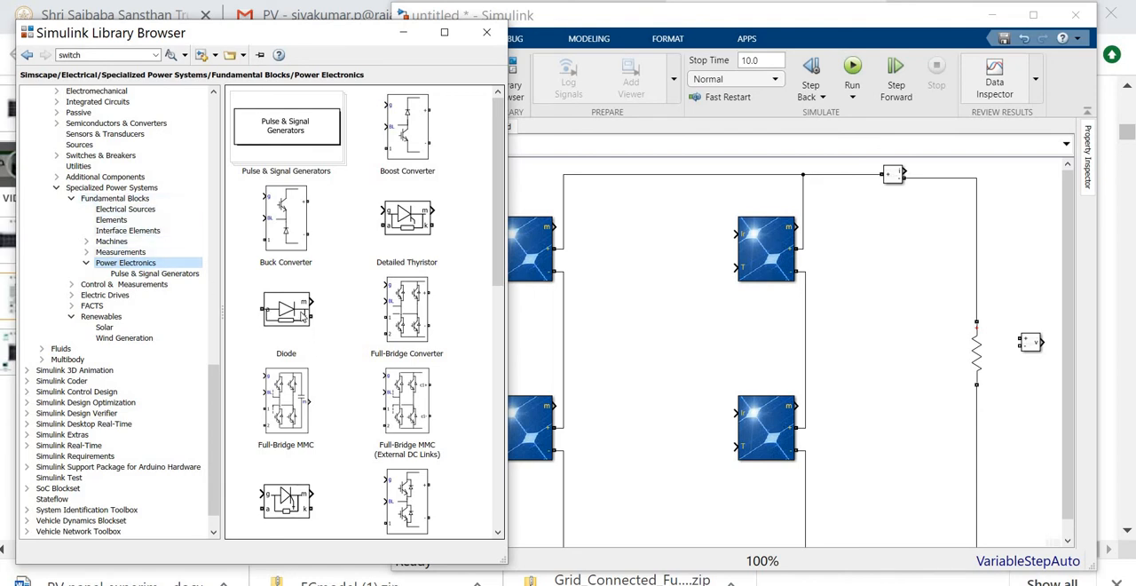
{"action": "left_click", "coordinate": [304, 316]}
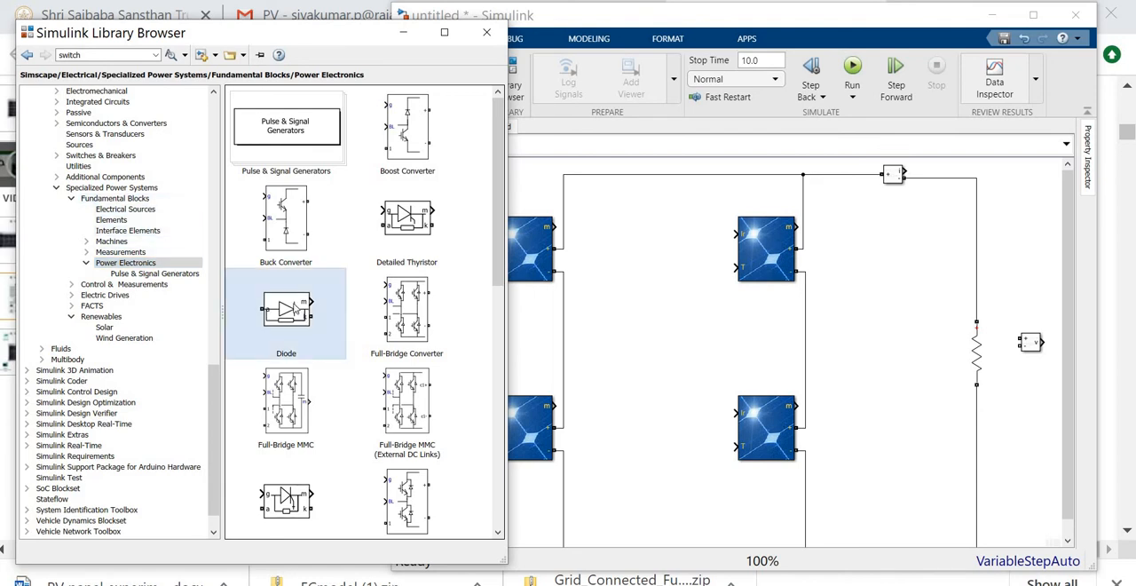
{"action": "left_click_drag", "start_coordinate": [294, 306], "coordinate": [644, 374]}
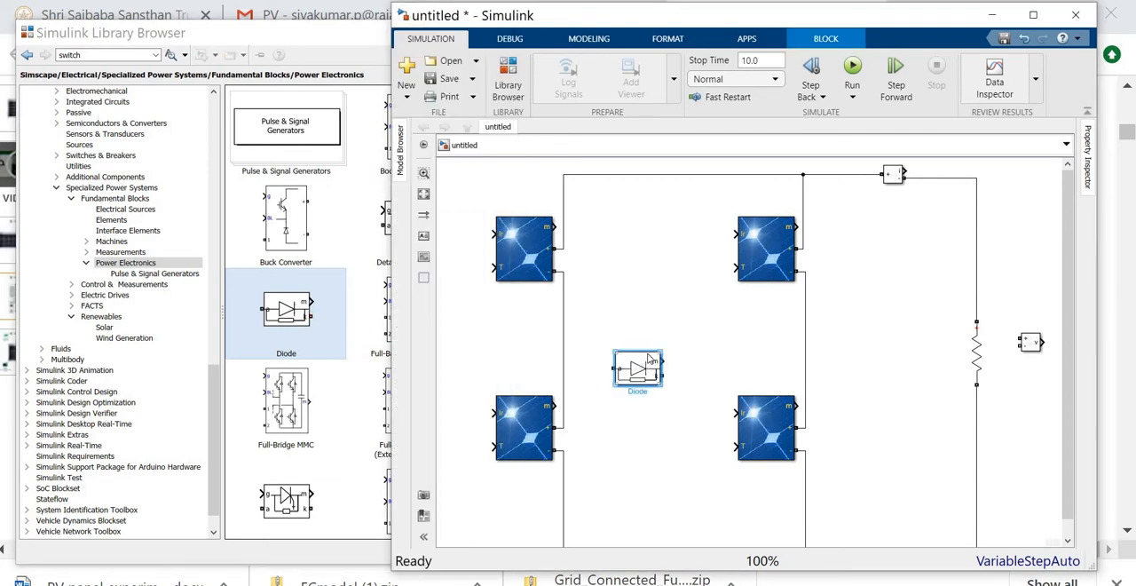
{"action": "key", "text": "ctrl+r"}
{"action": "key", "text": "ctrl+r"}
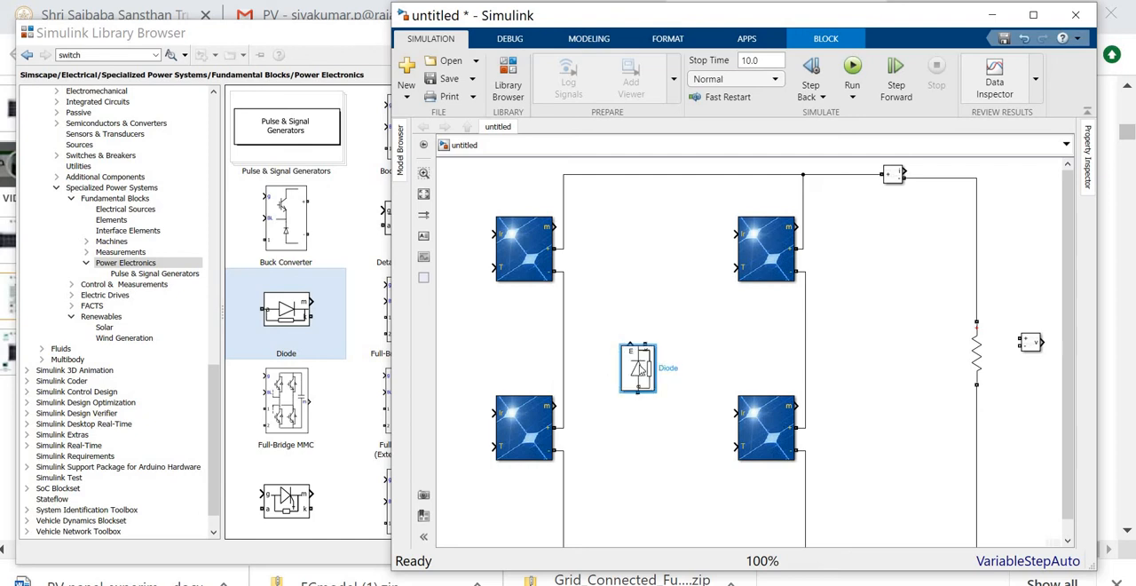
- Set the diode's snubber resistance to 1e5 ohms and hide its measurement port
{"action": "double_click", "coordinate": [641, 371]}
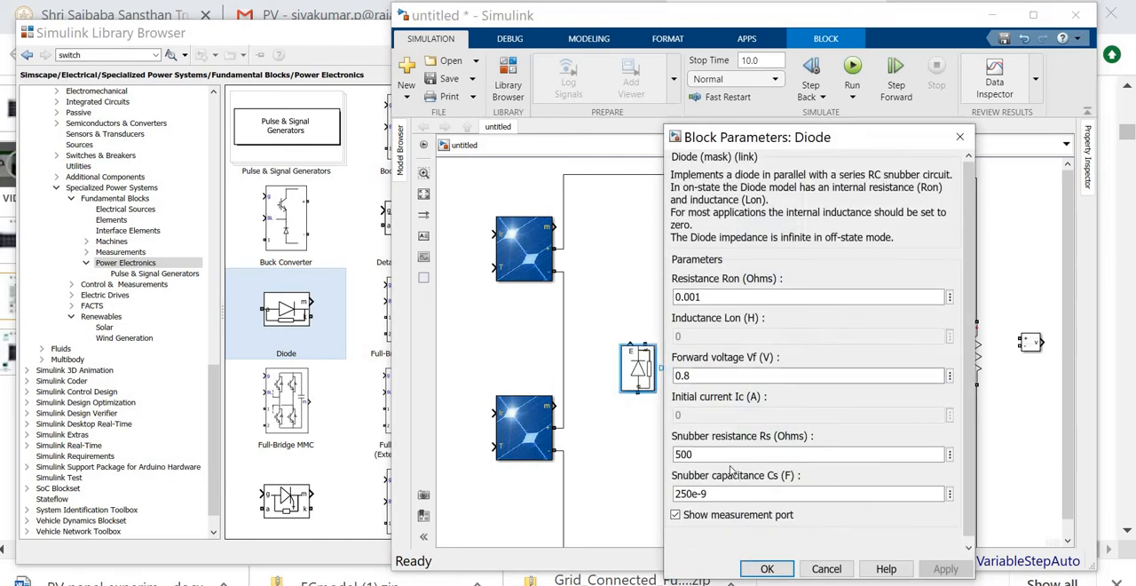
{"action": "double_click", "coordinate": [722, 456]}
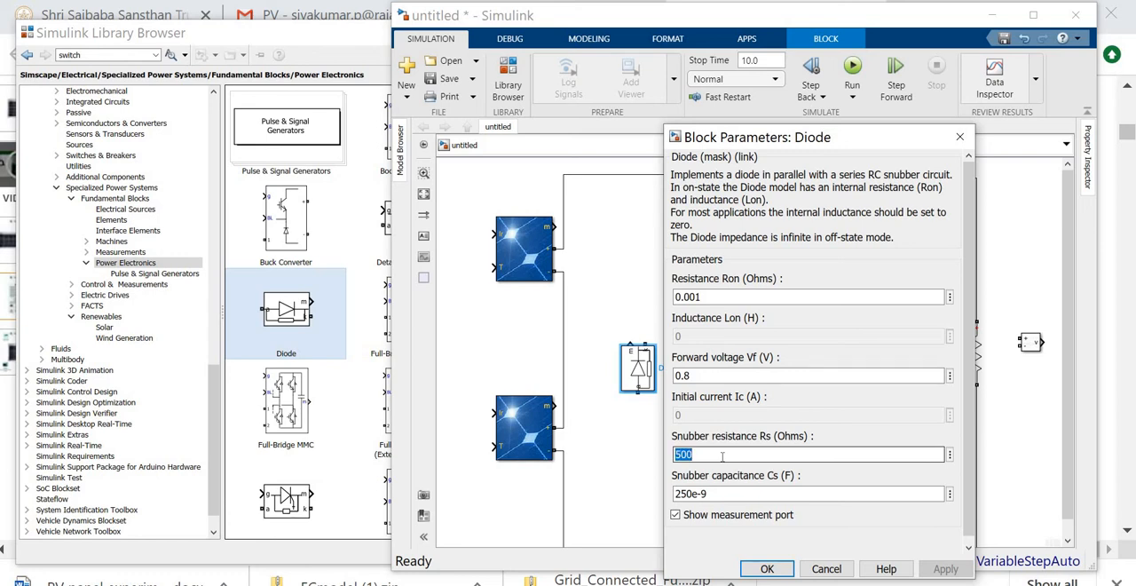
{"action": "type", "text": "1e"}
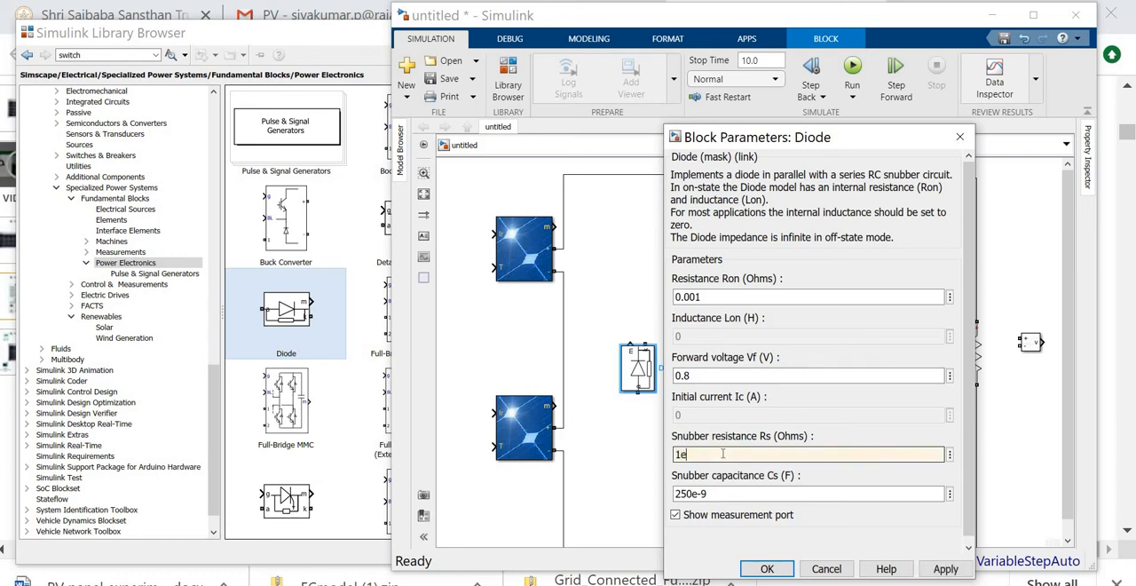
{"action": "type", "text": "5"}
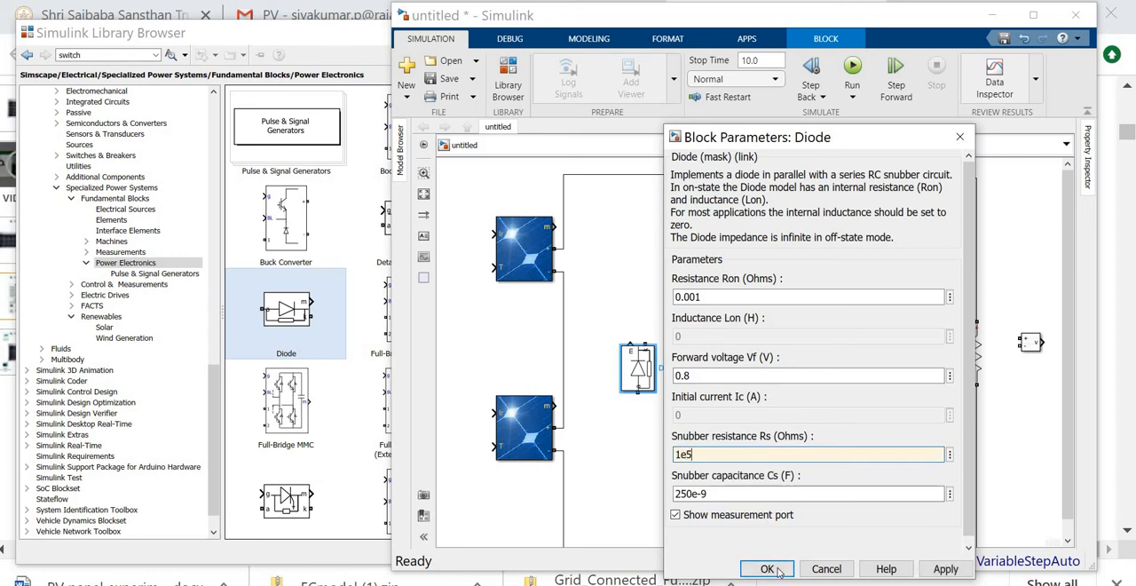
{"action": "left_click", "coordinate": [768, 568]}
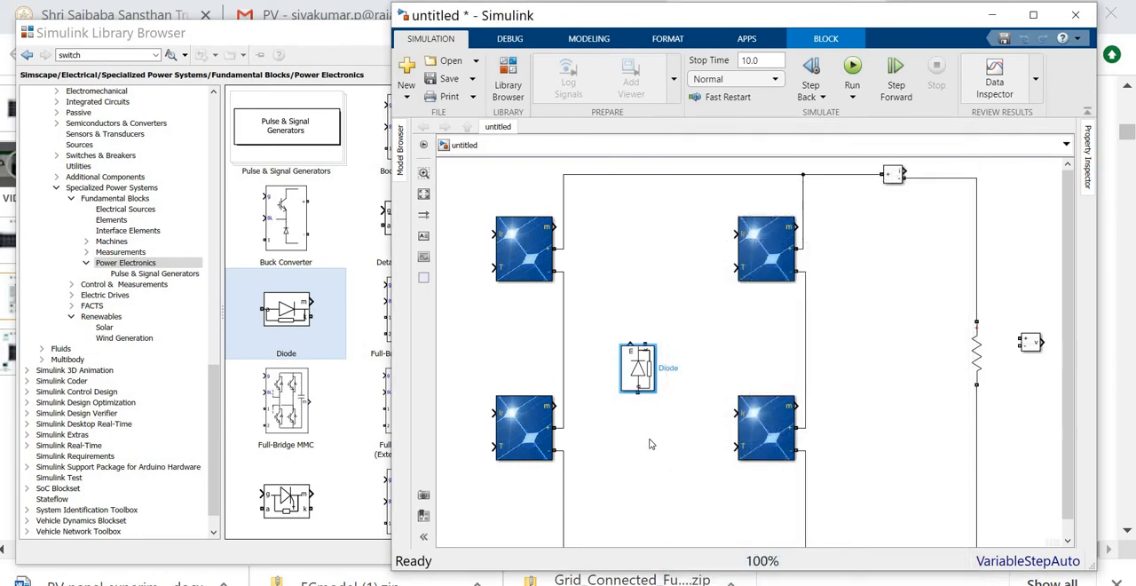
{"action": "left_click", "coordinate": [641, 367]}
{"action": "left_click", "coordinate": [641, 368]}
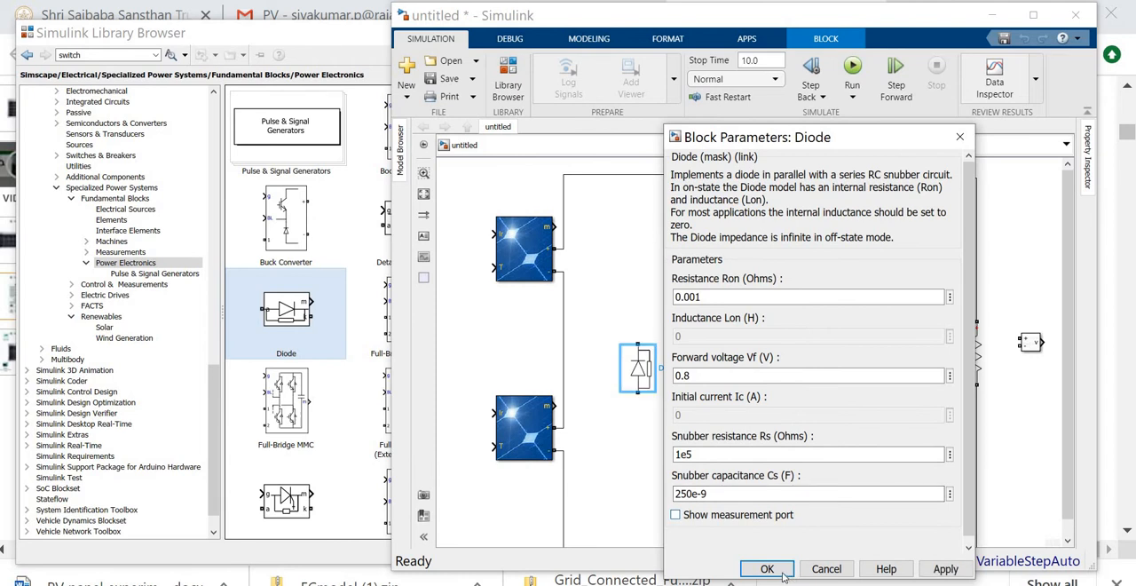
{"action": "left_click", "coordinate": [767, 569]}
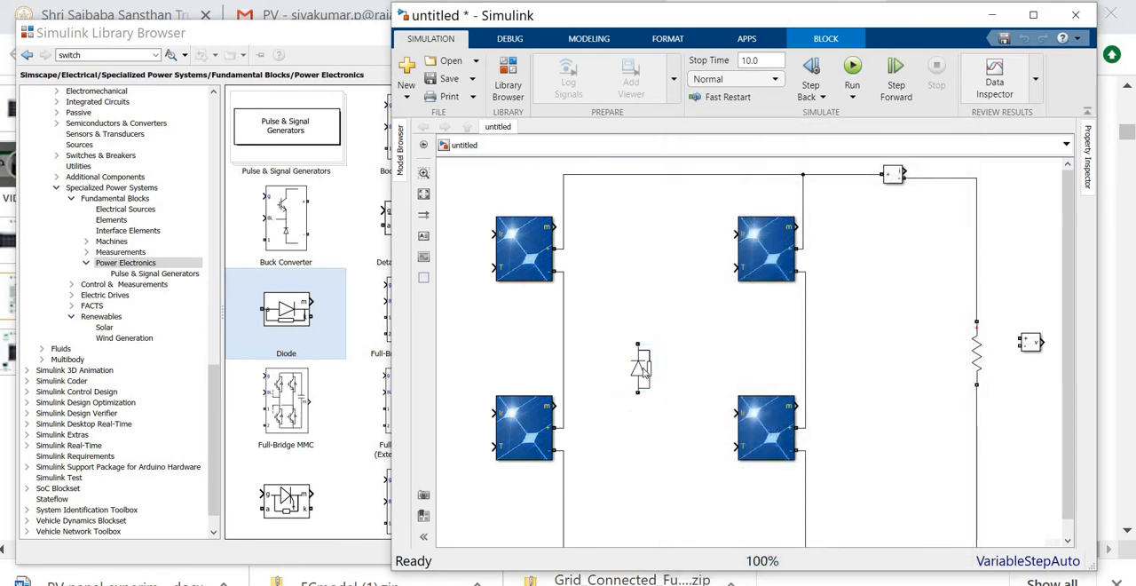
- Move the diode down so that it sits between the two lower PV Arrays
{"action": "left_click_drag", "start_coordinate": [642, 369], "coordinate": [667, 416]}
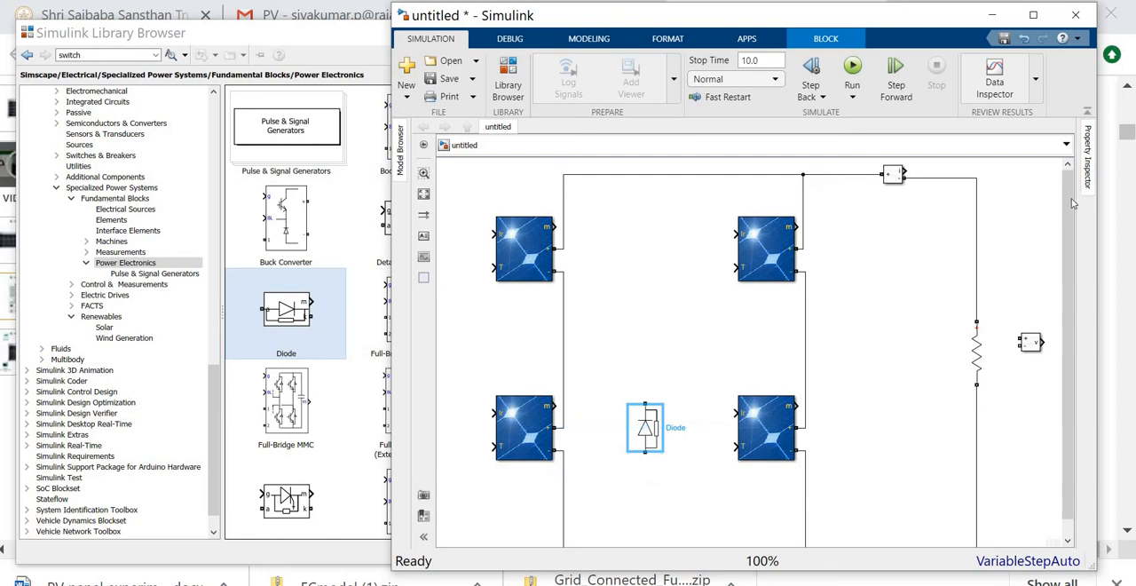
{"action": "scroll", "coordinate": [1067, 235], "scroll_direction": "down", "scroll_amount": 1}
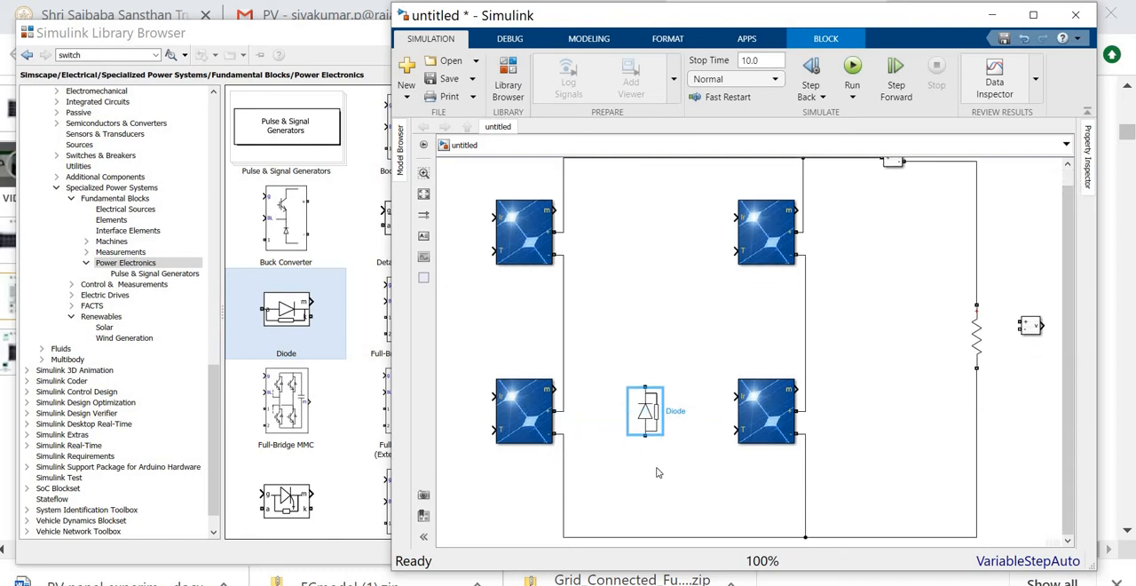
{"action": "left_click", "coordinate": [656, 470]}
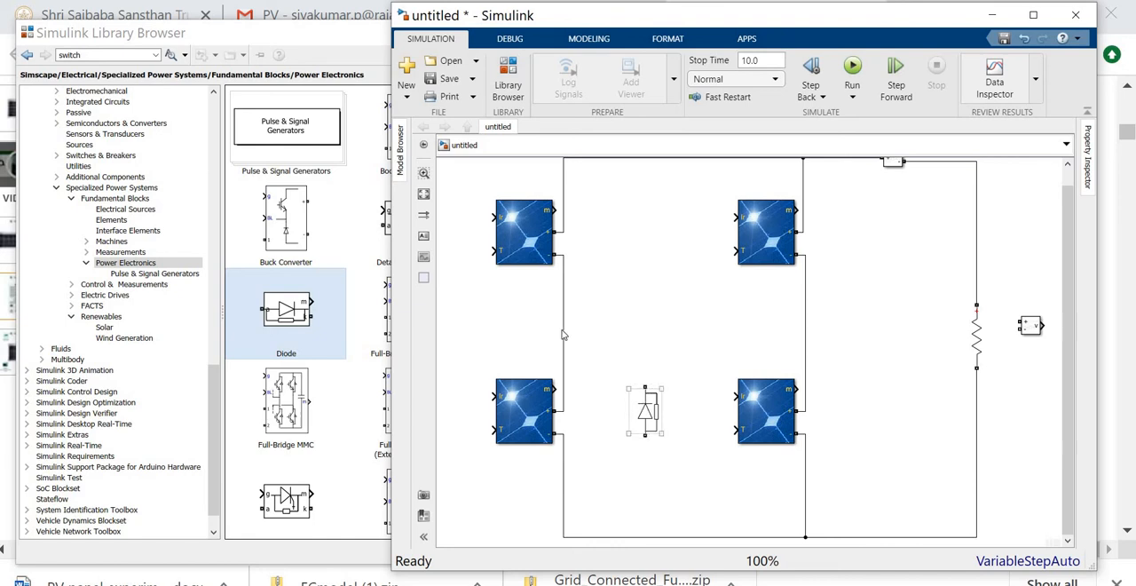
{"action": "left_click", "coordinate": [595, 338]}
- Add an IGBT from the Power Electronics library below the diode and hide its measurement port
{"action": "left_click", "coordinate": [337, 38]}
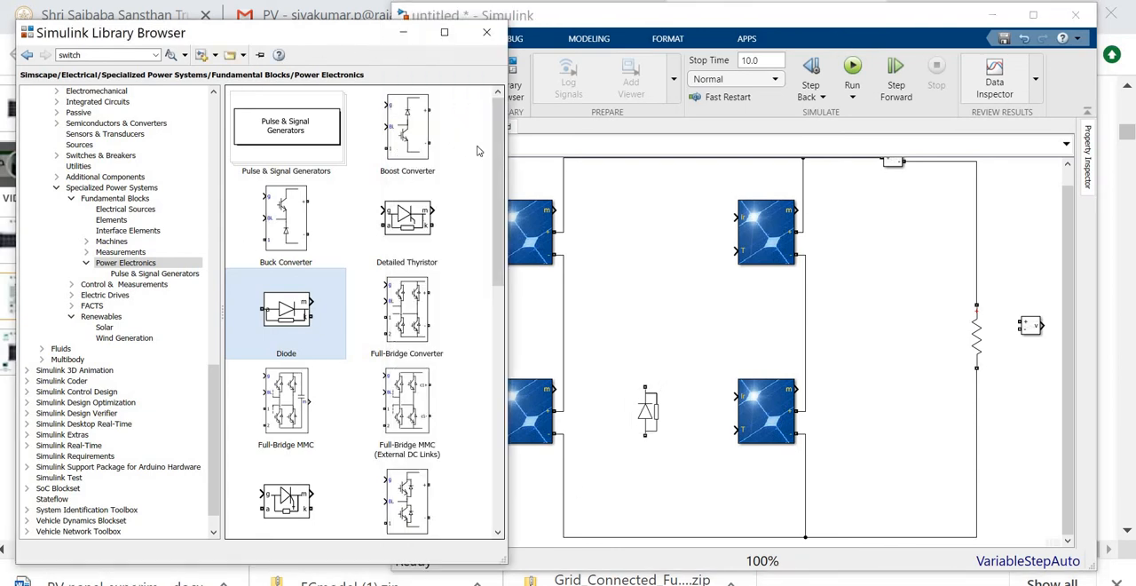
{"action": "left_click_drag", "start_coordinate": [502, 160], "coordinate": [502, 369]}
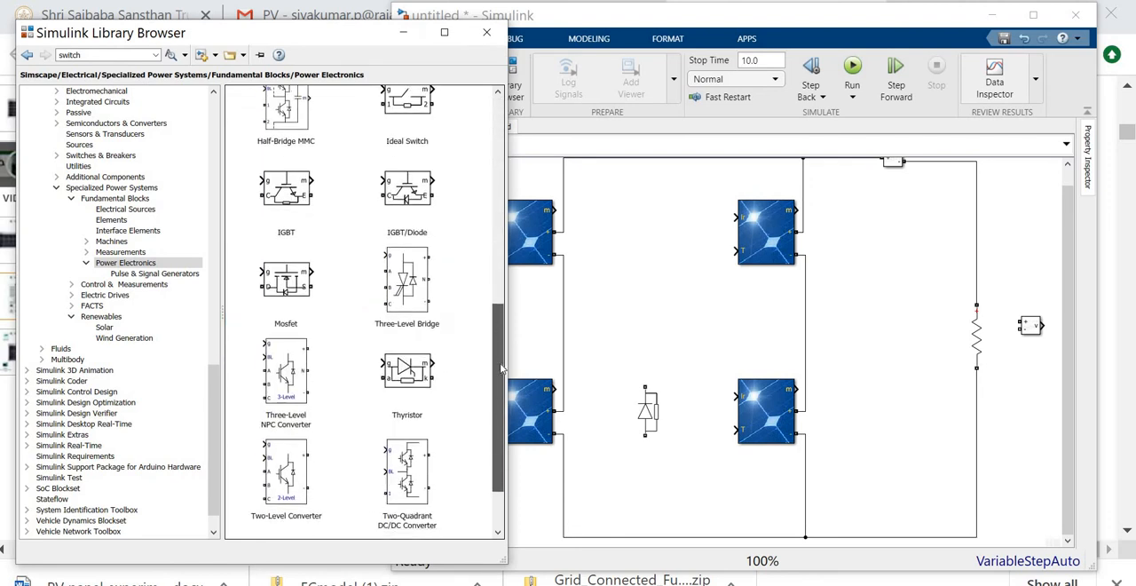
{"action": "left_click_drag", "start_coordinate": [294, 195], "coordinate": [654, 493]}
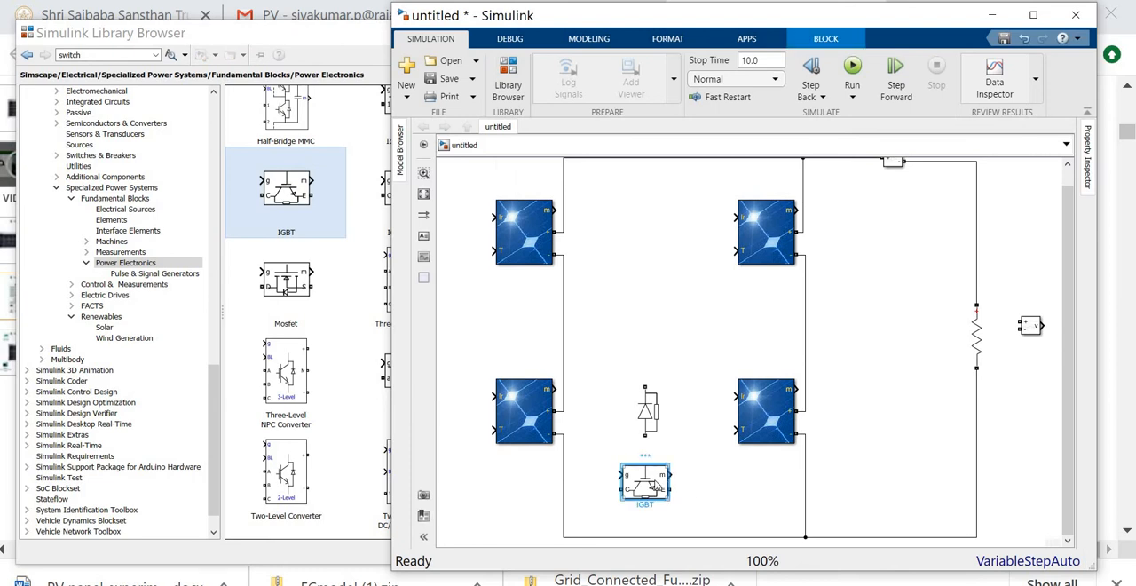
{"action": "double_click", "coordinate": [653, 487]}
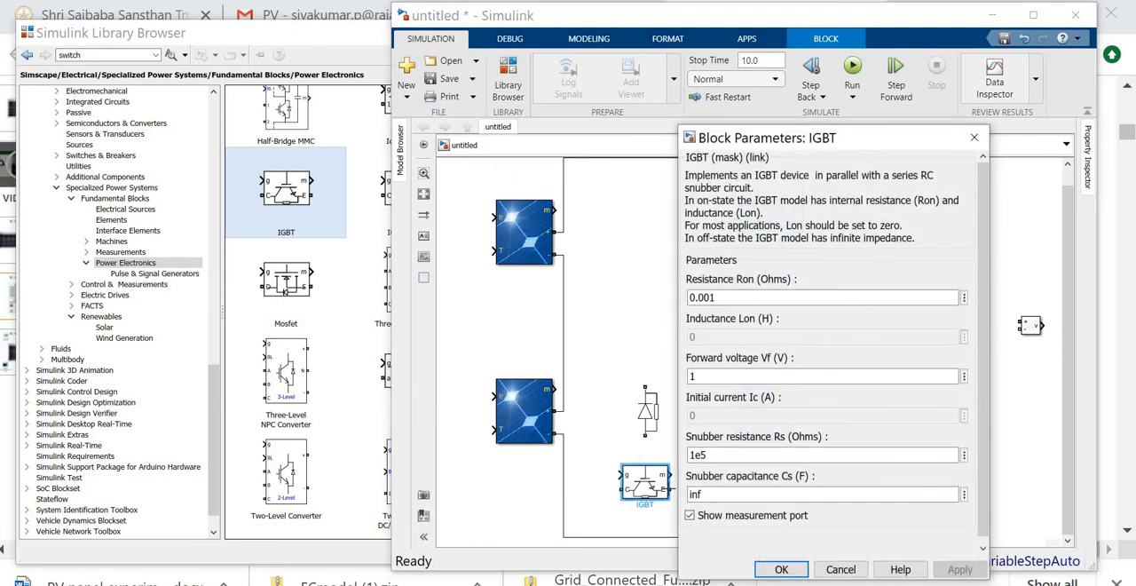
{"action": "left_click", "coordinate": [721, 521]}
{"action": "left_click", "coordinate": [781, 569]}
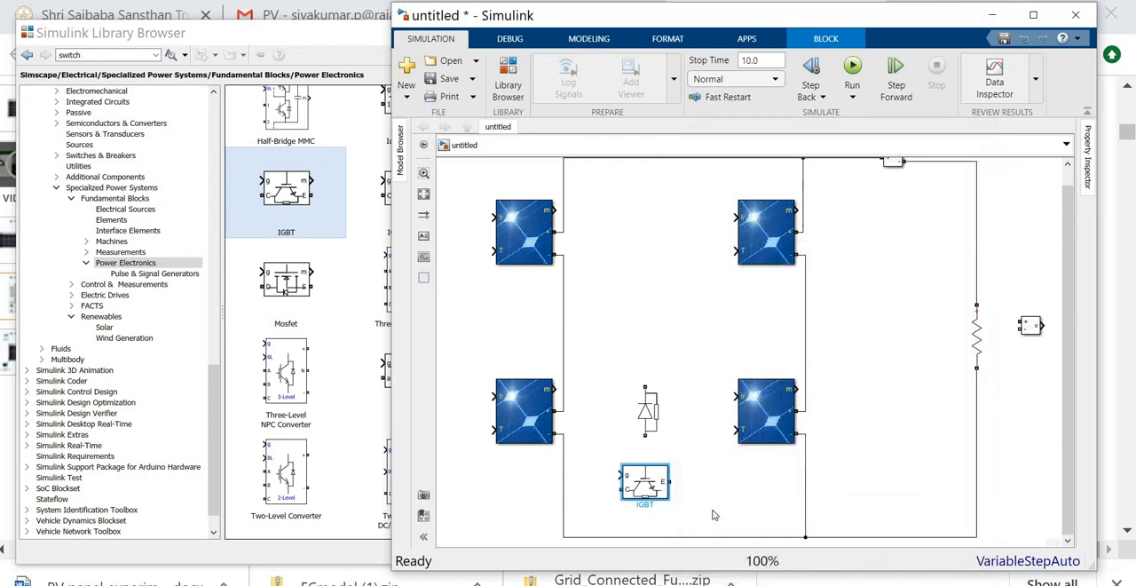
- Rotate the IGBT until its emitter faces up toward the diode and connect its collector to the bottom wire
{"action": "key", "text": "ctrl+r"}
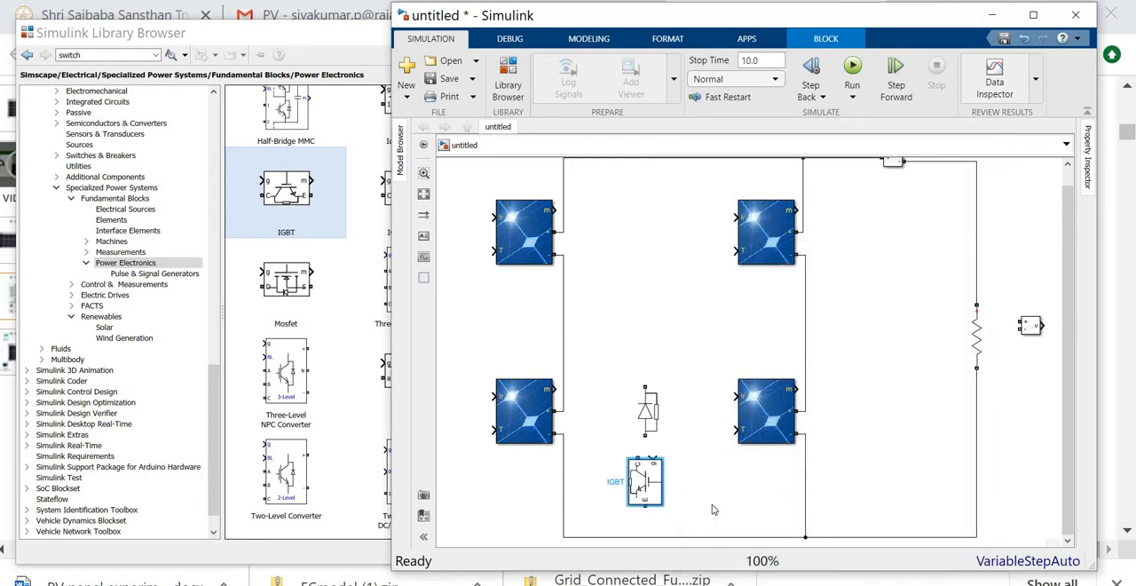
{"action": "key", "text": "ctrl+r"}
{"action": "key", "text": "ctrl+r"}
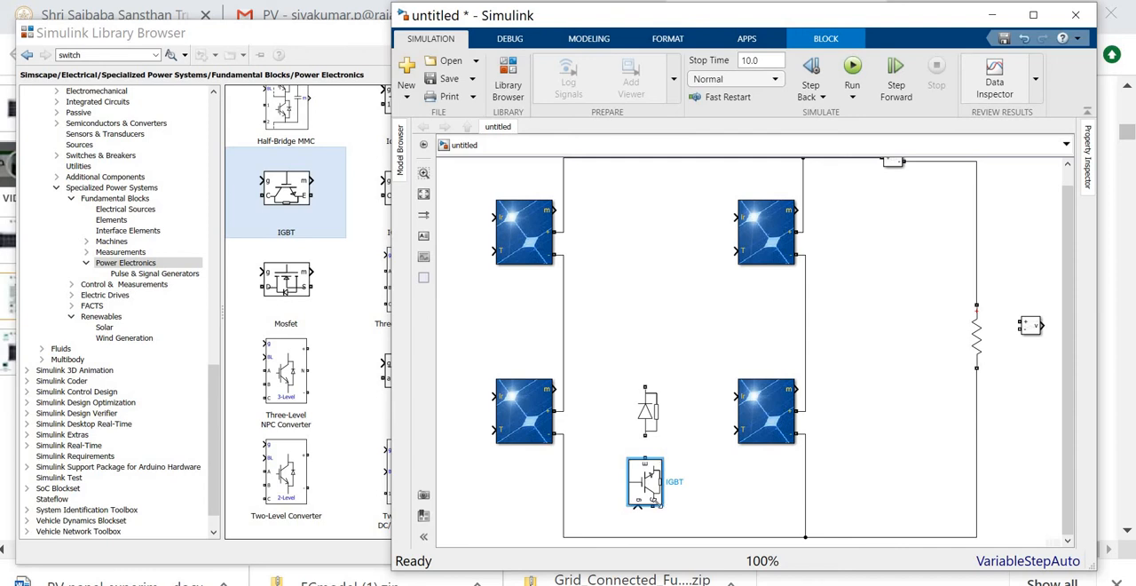
{"action": "left_click_drag", "start_coordinate": [654, 508], "coordinate": [652, 524]}
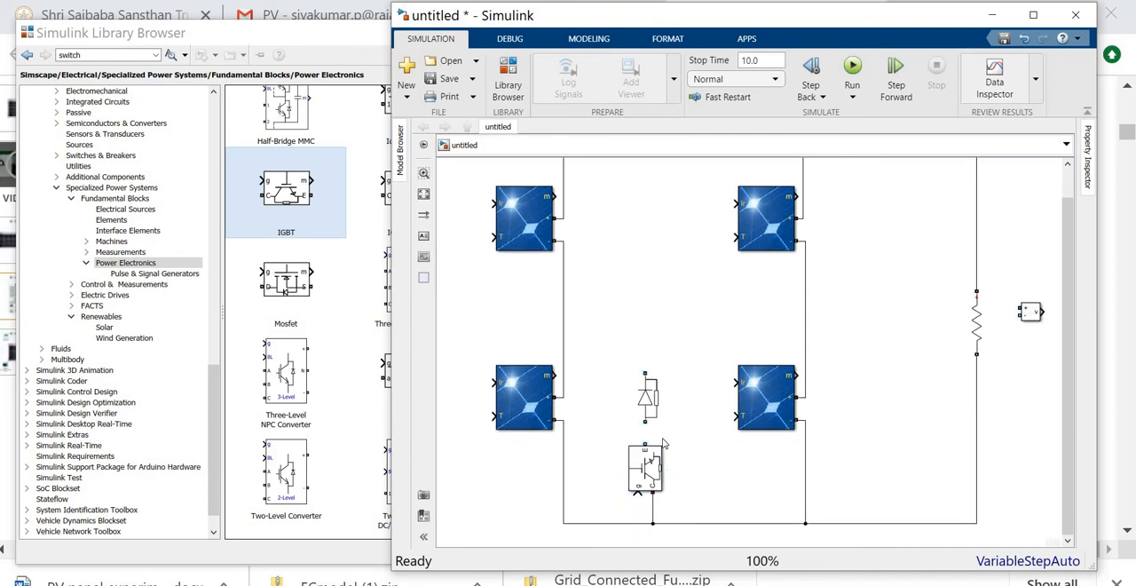
- Connect the lower diode to the IGBT's emitter and copy the diode–IGBT pair between the two upper PV Arrays
{"action": "left_click_drag", "start_coordinate": [643, 431], "coordinate": [645, 444]}
{"action": "scroll", "coordinate": [1062, 324], "scroll_direction": "up", "scroll_amount": 1}
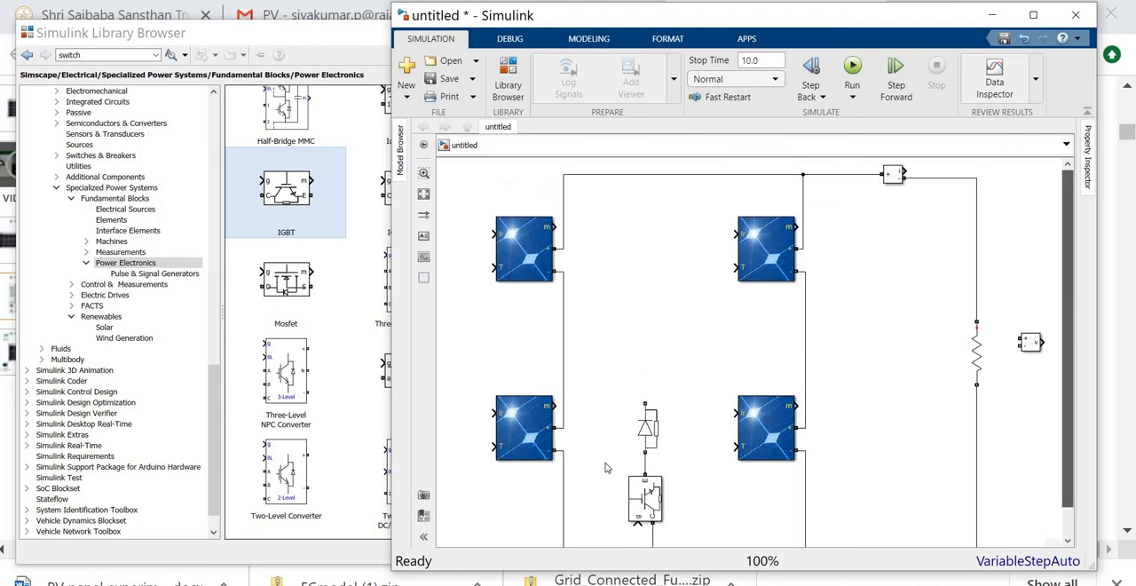
{"action": "left_click_drag", "start_coordinate": [609, 382], "coordinate": [676, 502]}
{"action": "left_click", "coordinate": [601, 385]}
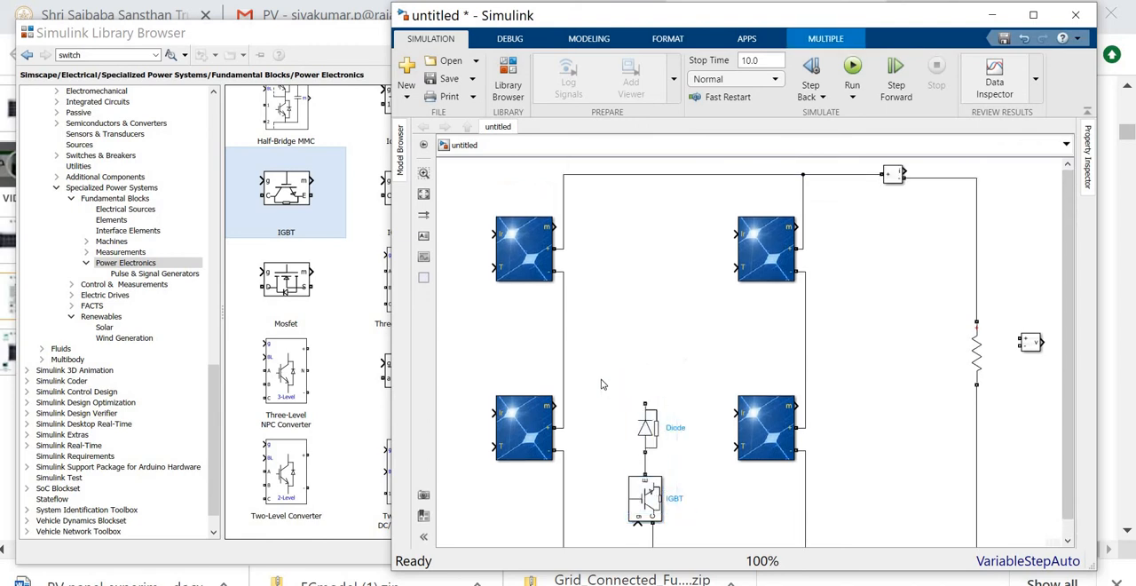
{"action": "left_click_drag", "start_coordinate": [597, 381], "coordinate": [663, 285]}
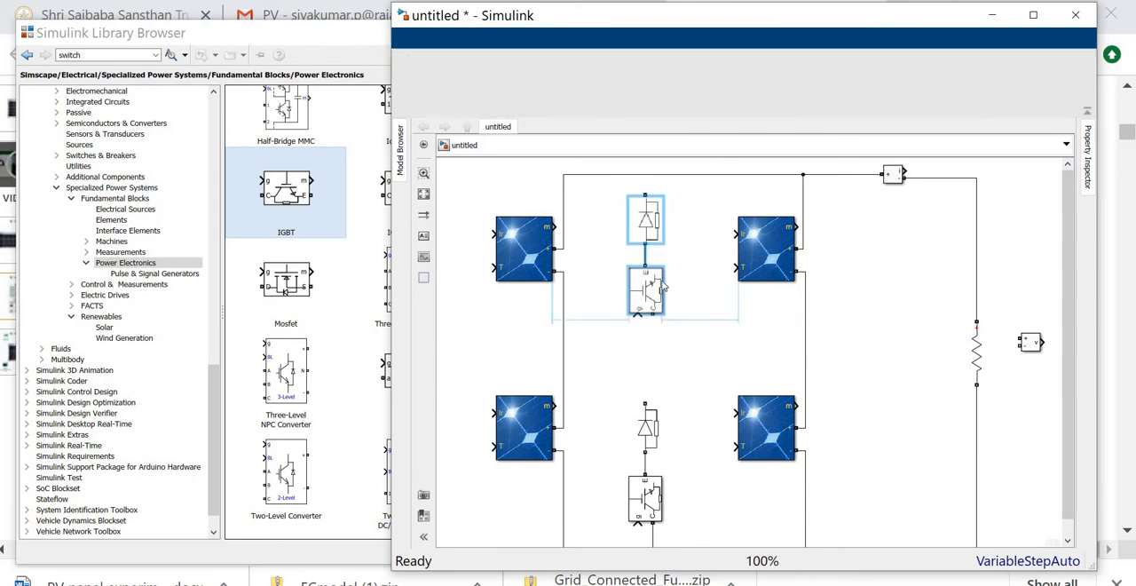
{"action": "left_click", "coordinate": [688, 367]}
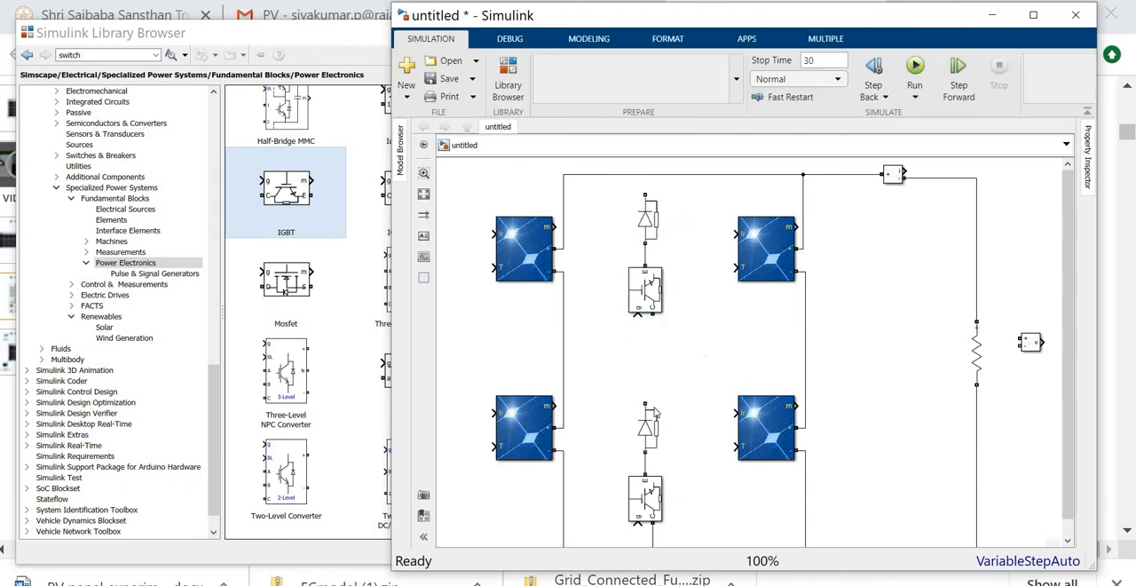
- Wire the lower diode and the upper IGBT's collector to the link between the first-string panels, and the upper diode to the top wire
{"action": "mouse_move", "coordinate": [645, 403]}
{"action": "left_mouse_down"}
{"action": "mouse_move", "coordinate": [637, 342]}
{"action": "mouse_move", "coordinate": [562, 350]}
{"action": "left_mouse_up"}
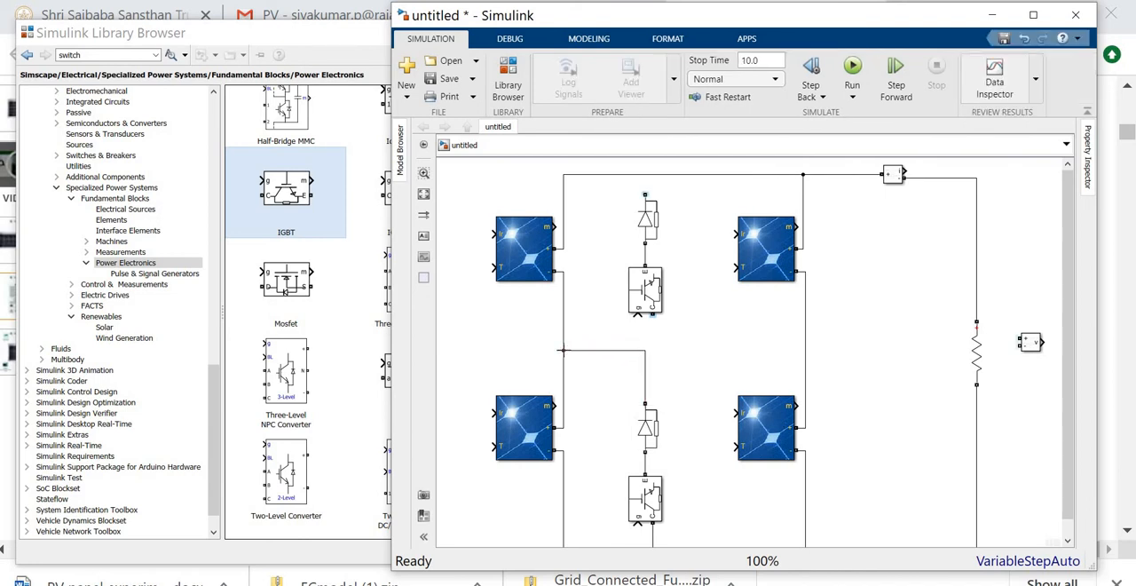
{"action": "left_click", "coordinate": [654, 312]}
{"action": "left_click_drag", "start_coordinate": [653, 315], "coordinate": [645, 350]}
{"action": "left_click_drag", "start_coordinate": [644, 193], "coordinate": [645, 174]}
{"action": "left_click", "coordinate": [652, 282]}
{"action": "left_click", "coordinate": [645, 330]}
{"action": "left_click", "coordinate": [645, 293]}
- Add two Constant blocks with value 1 from Commonly Used Blocks and connect one to each IGBT's gate
{"action": "left_click", "coordinate": [226, 113]}
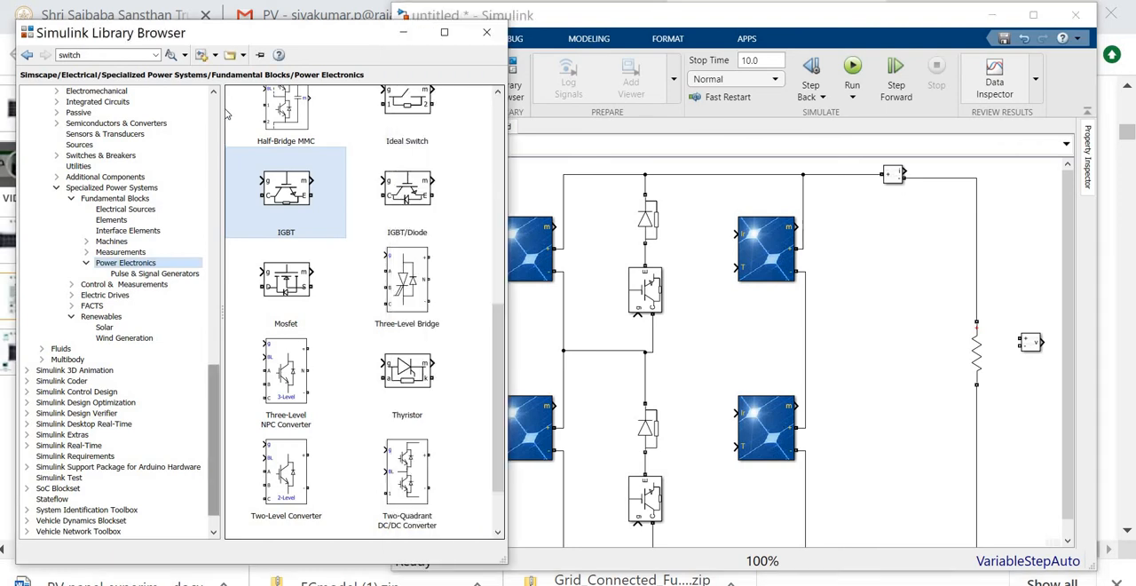
{"action": "scroll", "coordinate": [133, 115], "scroll_direction": "up", "scroll_amount": 20}
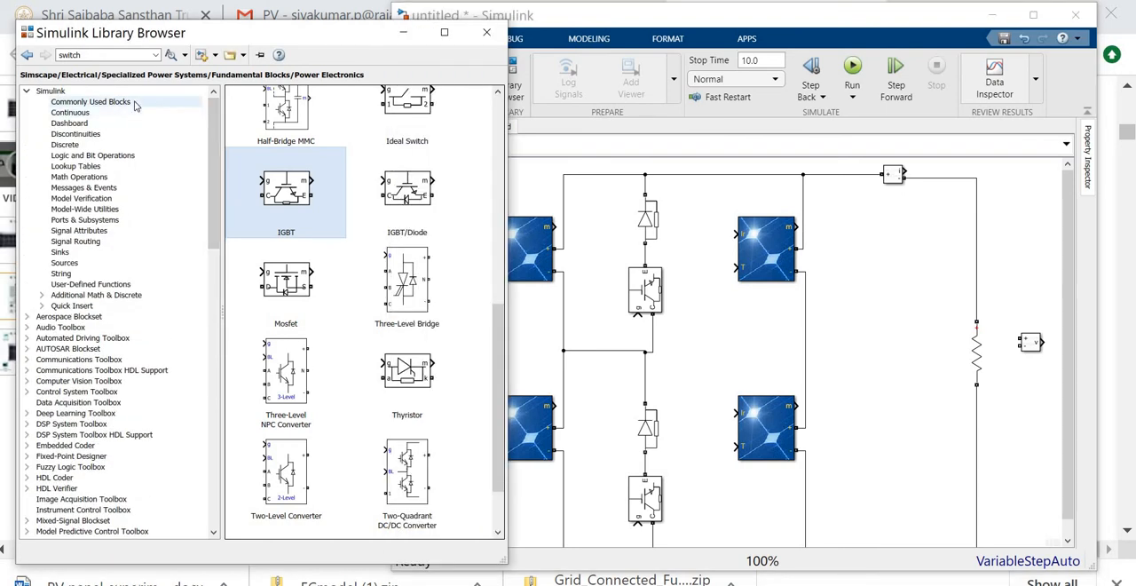
{"action": "left_click", "coordinate": [133, 103]}
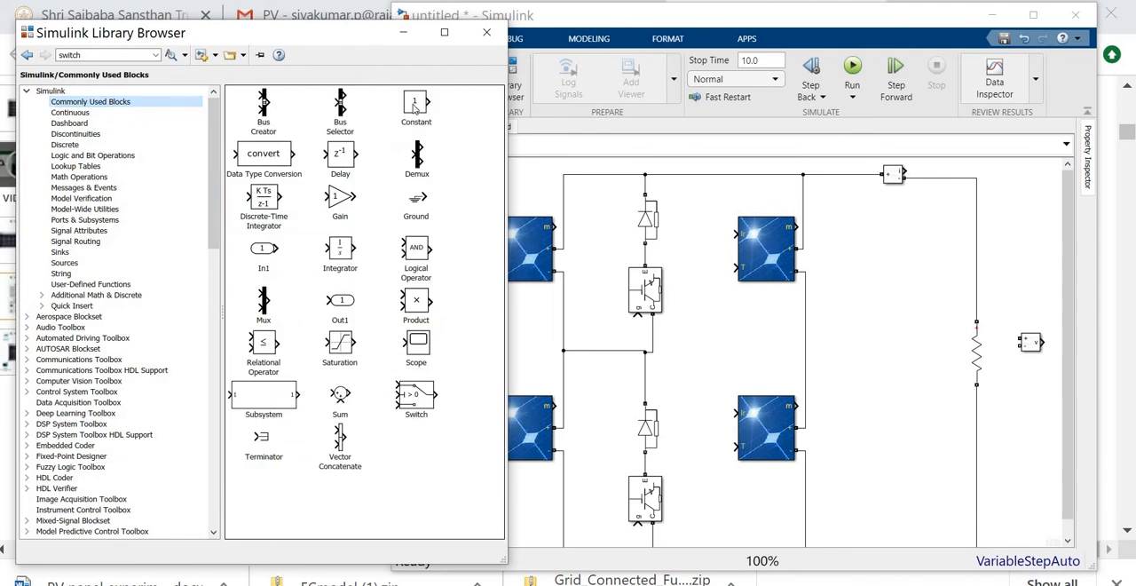
{"action": "mouse_move", "coordinate": [413, 108]}
{"action": "left_mouse_down"}
{"action": "mouse_move", "coordinate": [616, 342]}
{"action": "mouse_move", "coordinate": [597, 343]}
{"action": "mouse_move", "coordinate": [638, 316]}
{"action": "mouse_move", "coordinate": [609, 327]}
{"action": "mouse_move", "coordinate": [608, 570]}
{"action": "mouse_move", "coordinate": [616, 450]}
{"action": "mouse_move", "coordinate": [630, 439]}
{"action": "left_mouse_up"}
{"action": "left_click", "coordinate": [742, 285]}
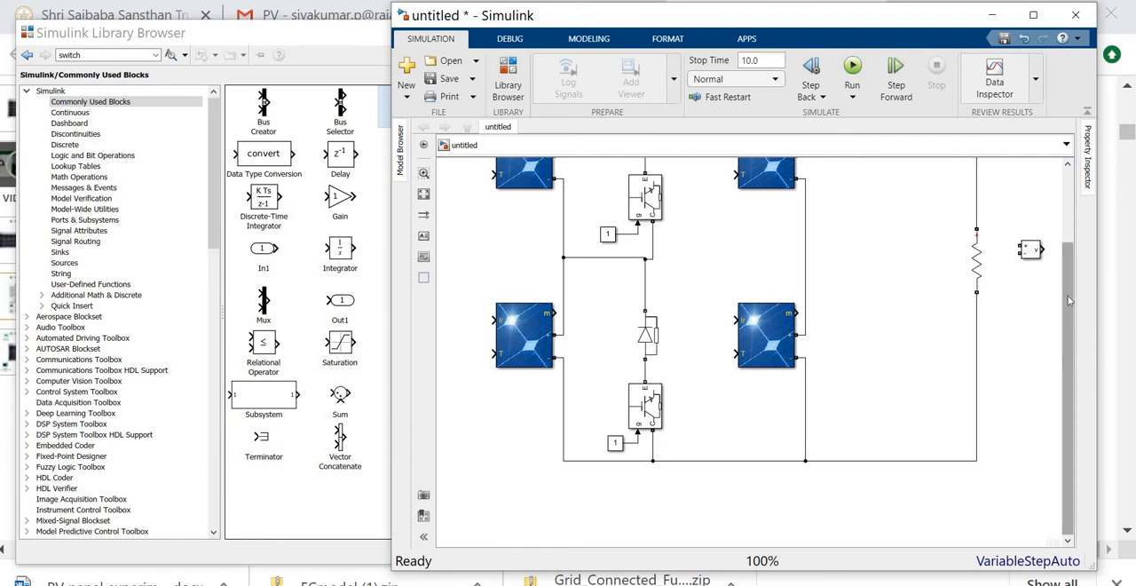
{"action": "left_click_drag", "start_coordinate": [1069, 301], "coordinate": [1063, 278]}
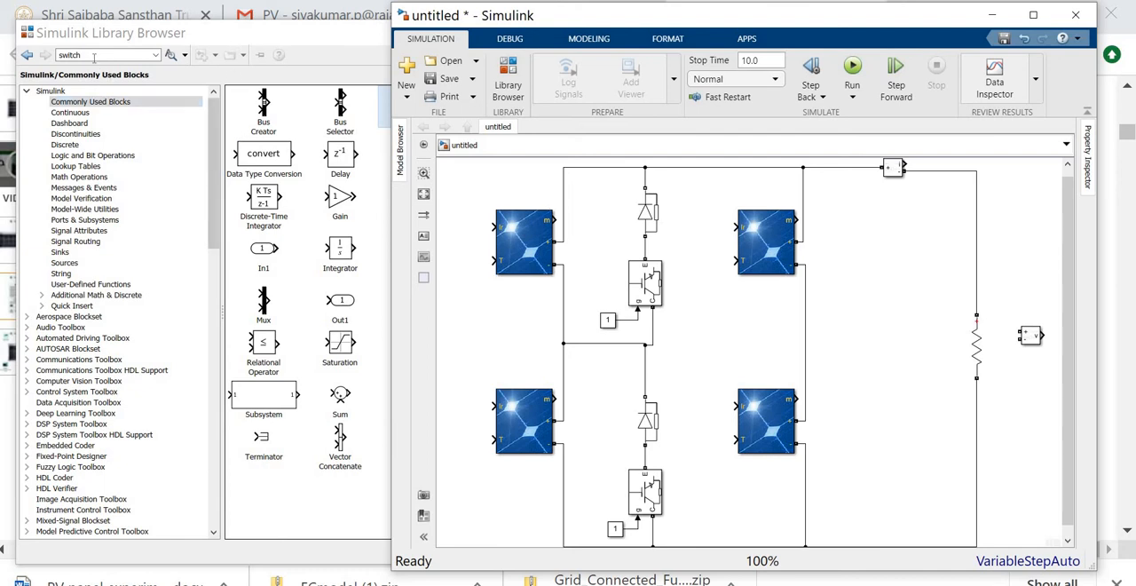
- Search the block library for "switch", add a Rocker Switch beside the upper diode and shrink it to fit
{"action": "left_click_drag", "start_coordinate": [90, 55], "coordinate": [17, 60]}
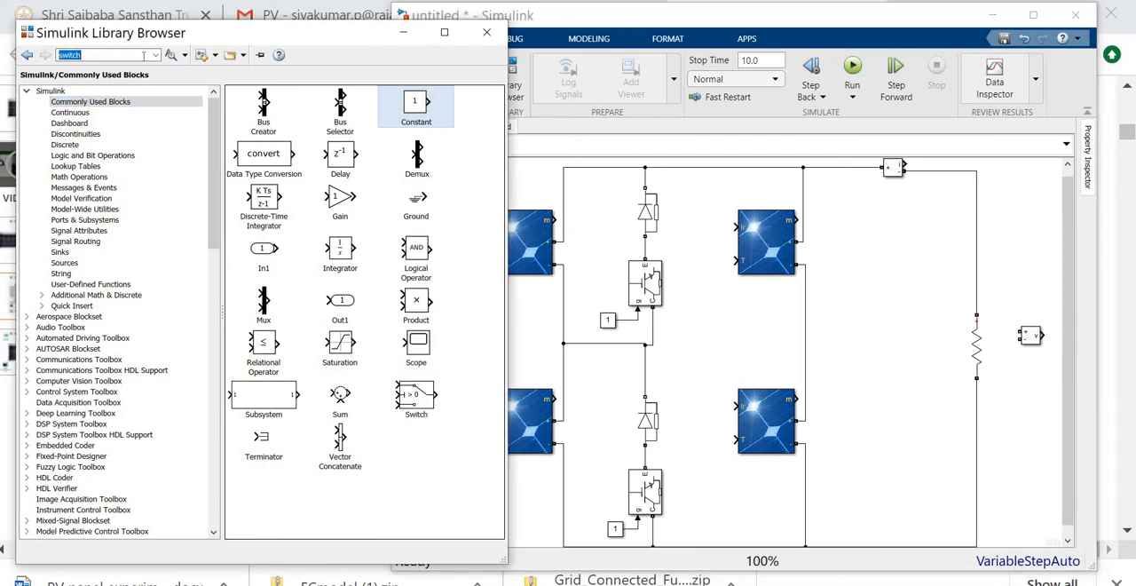
{"action": "left_click", "coordinate": [141, 55]}
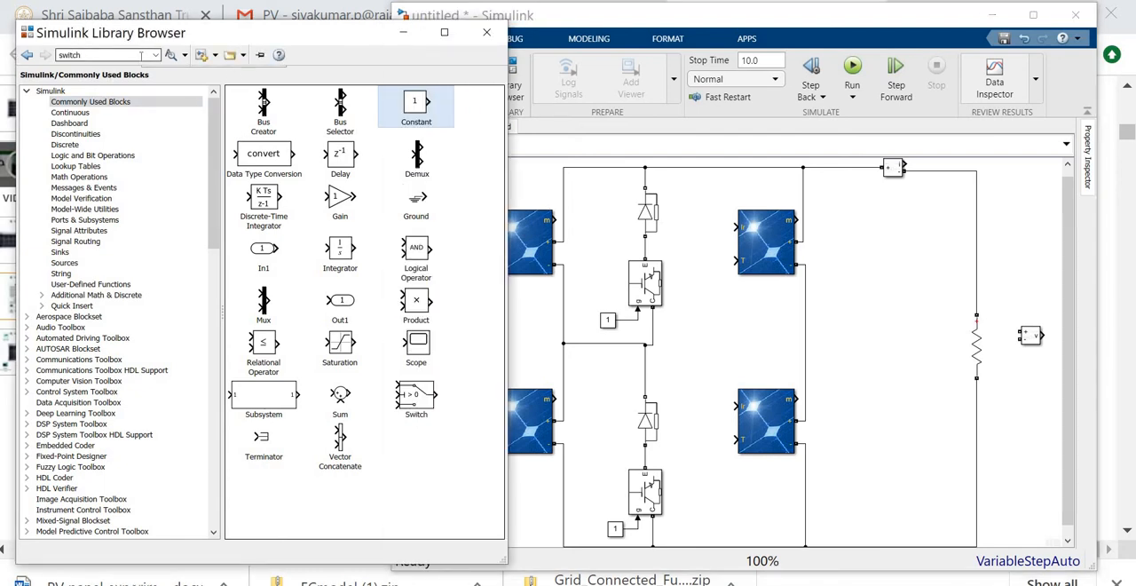
{"action": "key", "text": "Return"}
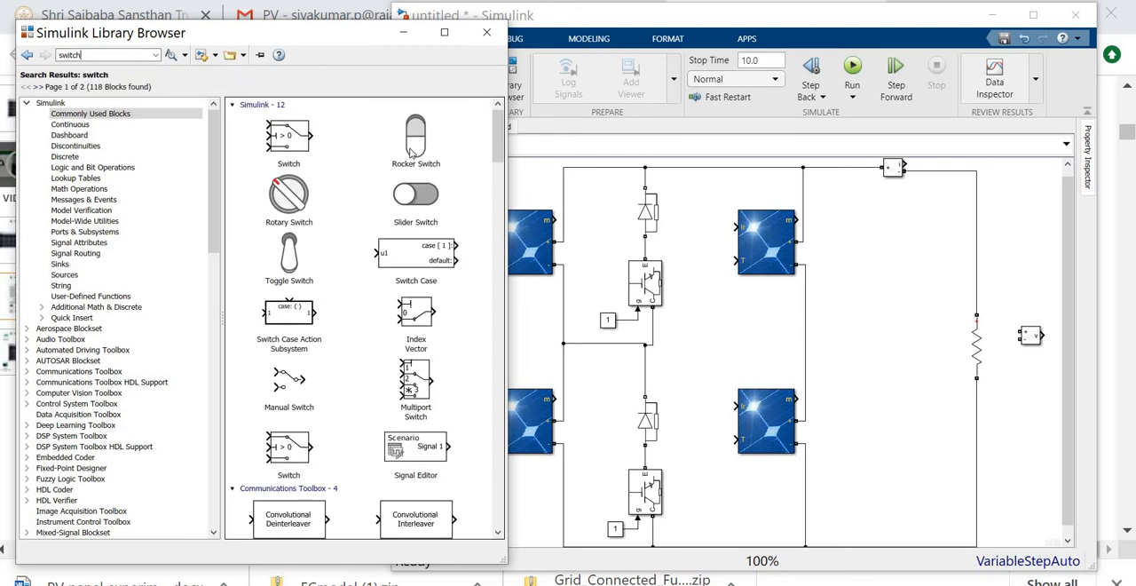
{"action": "left_click", "coordinate": [413, 150]}
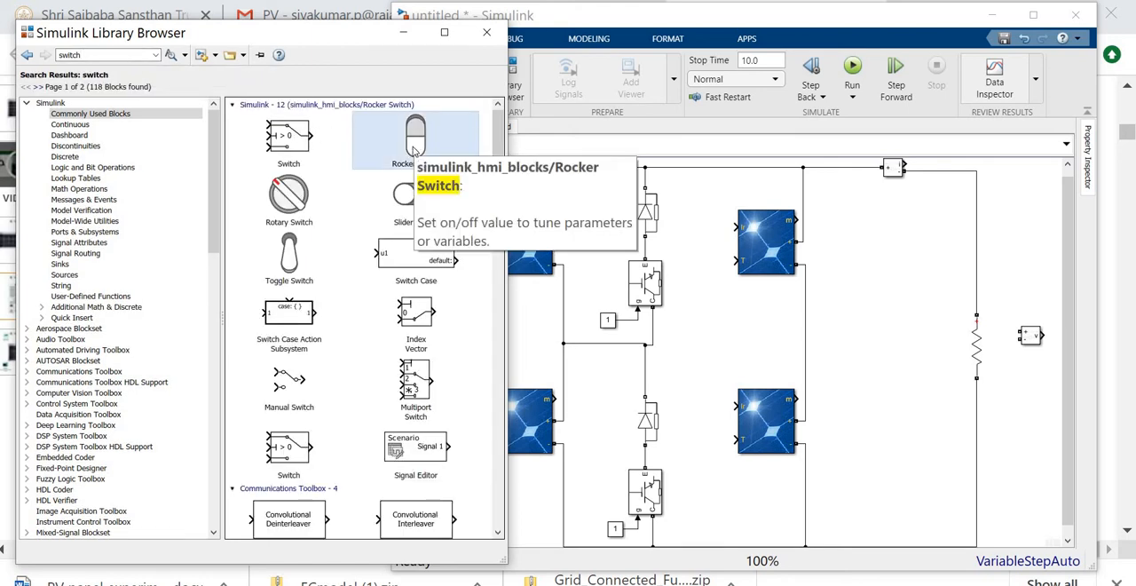
{"action": "left_click_drag", "start_coordinate": [413, 151], "coordinate": [599, 243]}
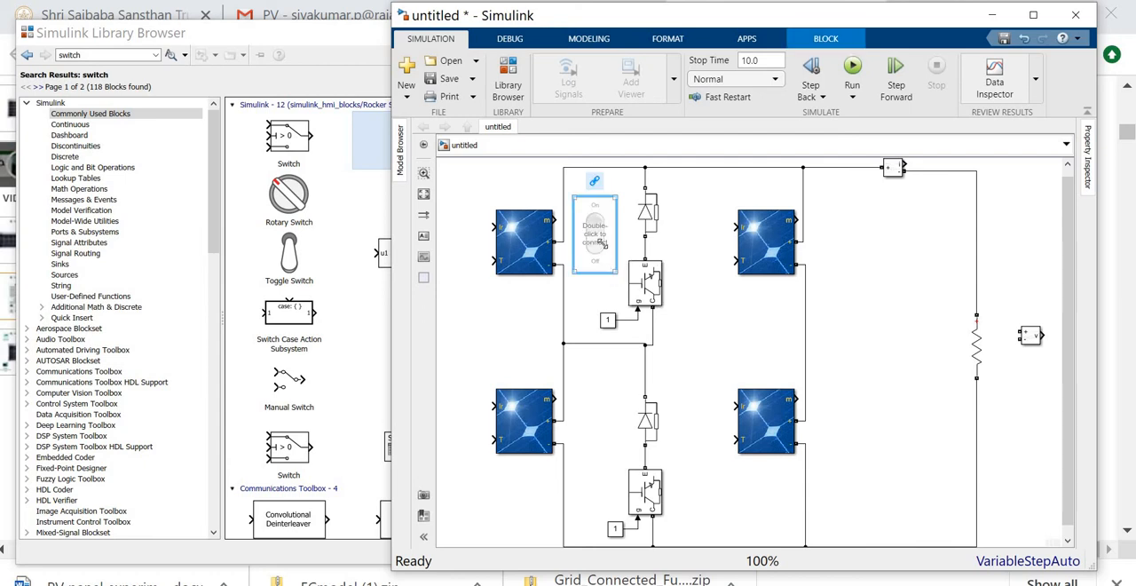
{"action": "mouse_move", "coordinate": [602, 243]}
{"action": "left_mouse_down"}
{"action": "mouse_move", "coordinate": [593, 252]}
{"action": "mouse_move", "coordinate": [608, 254]}
{"action": "left_mouse_up"}
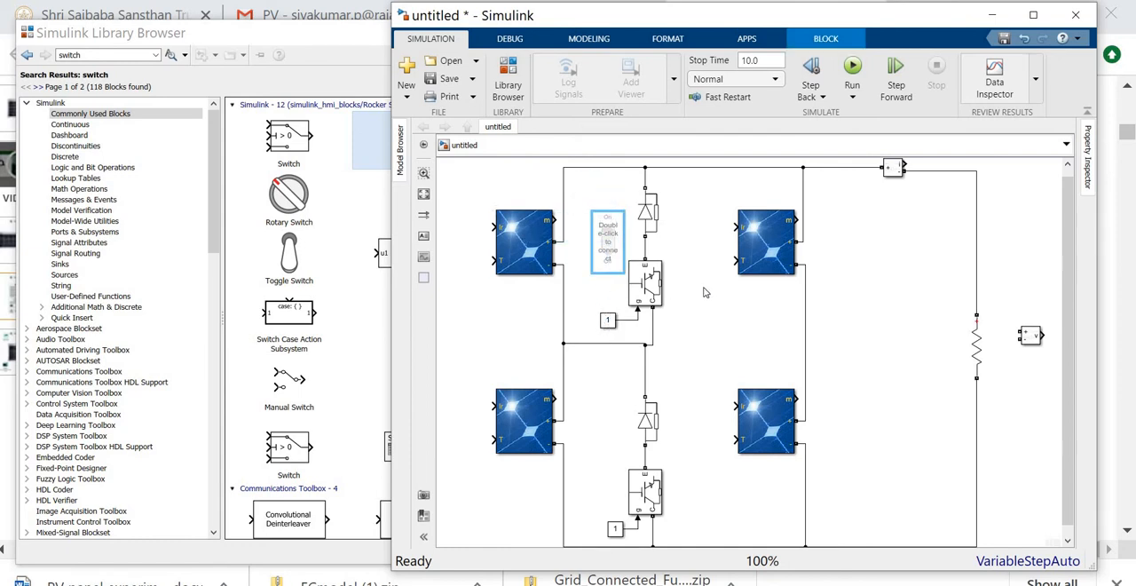
{"action": "left_click", "coordinate": [671, 276]}
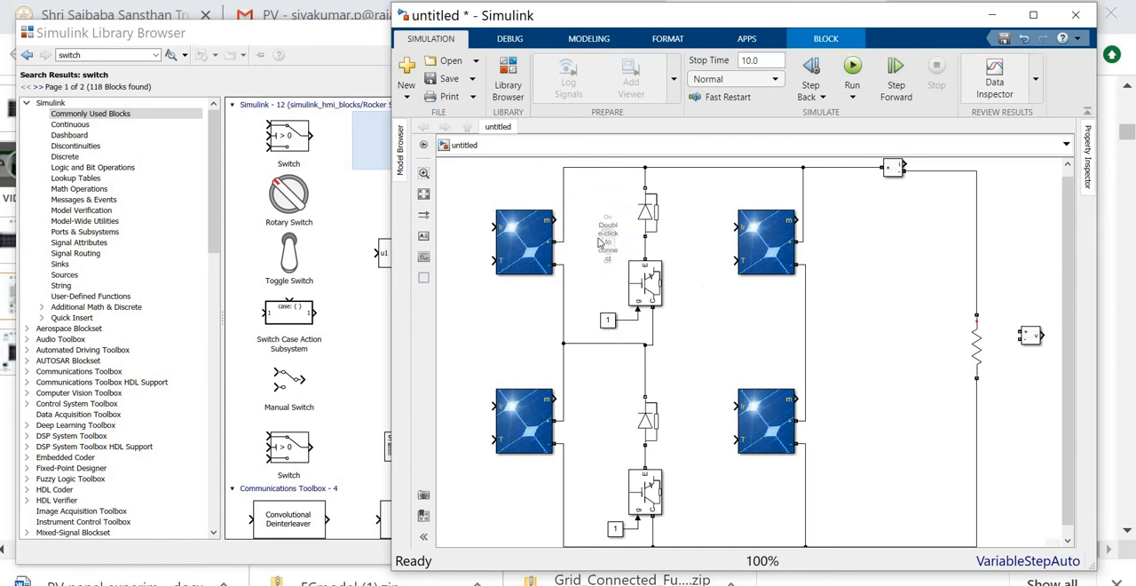
- Link the Rocker Switch to the value of the upper IGBT's Constant block and test it by toggling
{"action": "left_click", "coordinate": [610, 324]}
{"action": "left_click", "coordinate": [611, 257]}
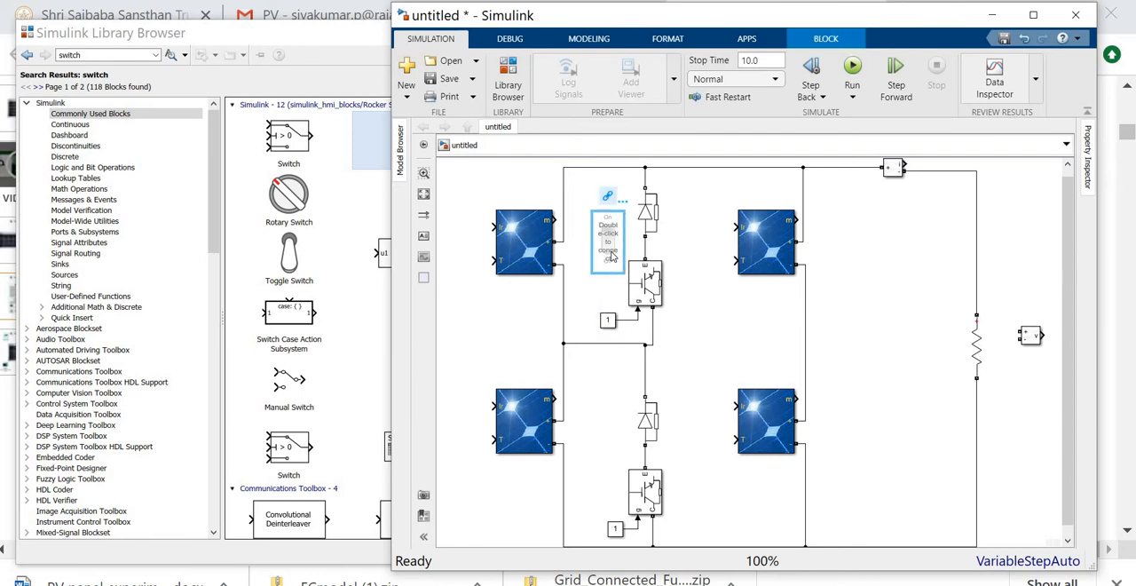
{"action": "double_click", "coordinate": [611, 257]}
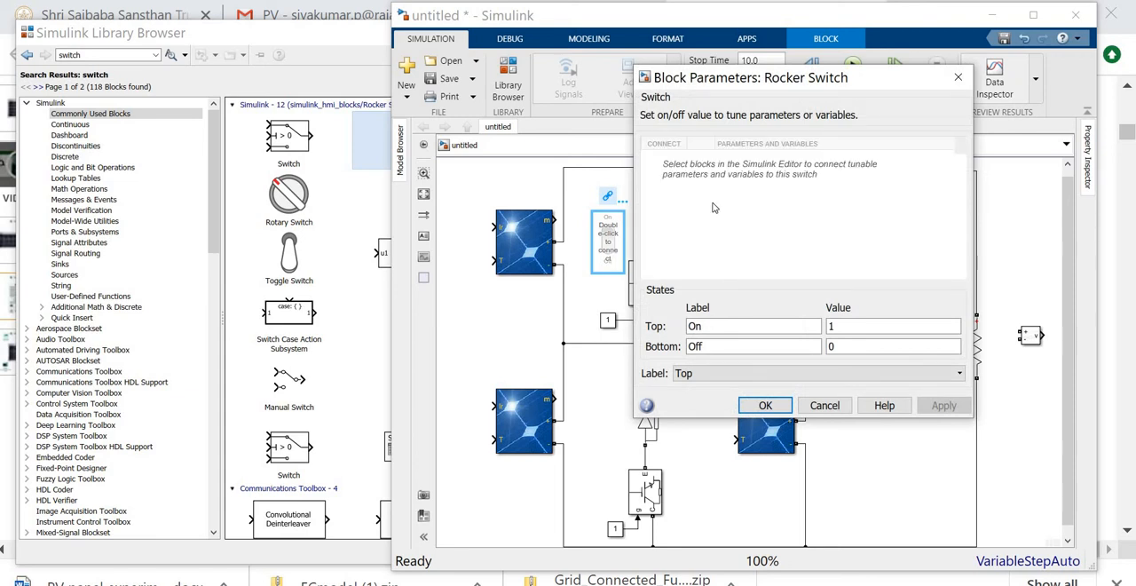
{"action": "left_click", "coordinate": [608, 321]}
{"action": "left_click", "coordinate": [608, 321]}
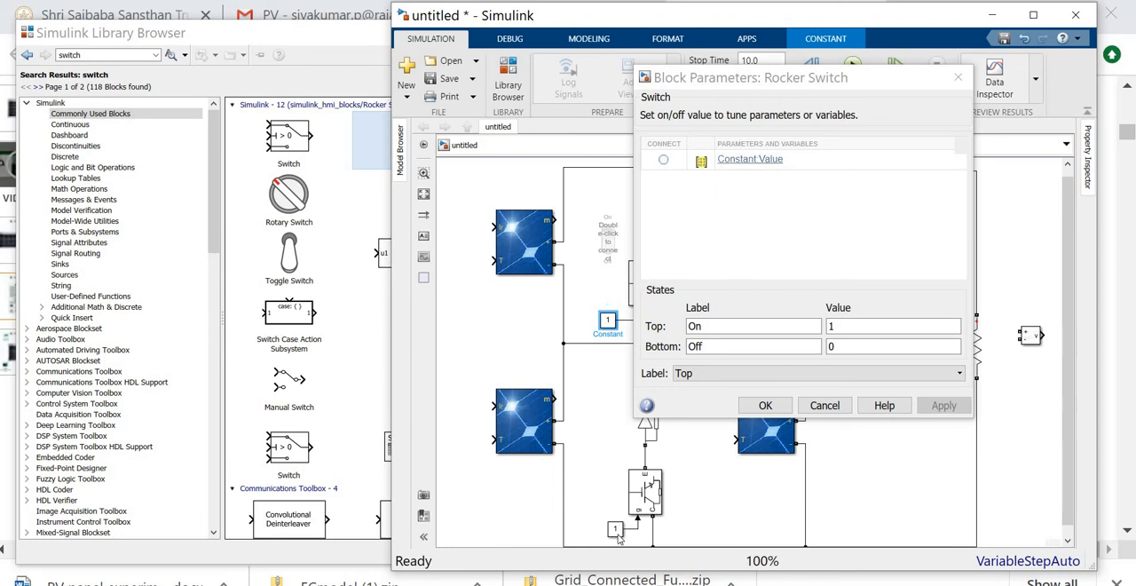
{"action": "left_click", "coordinate": [665, 160]}
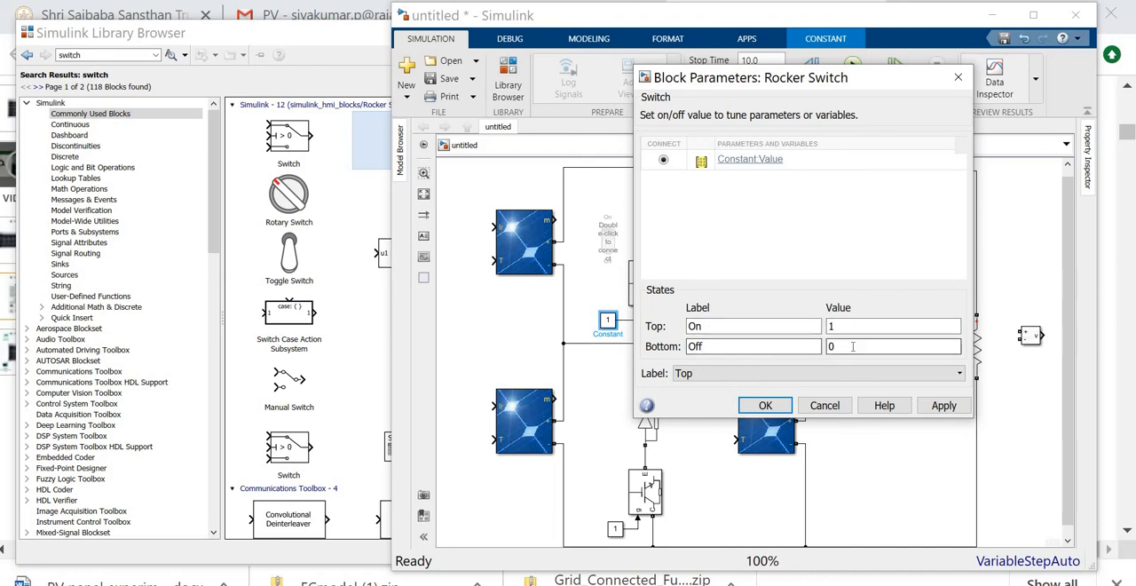
{"action": "left_click", "coordinate": [950, 409]}
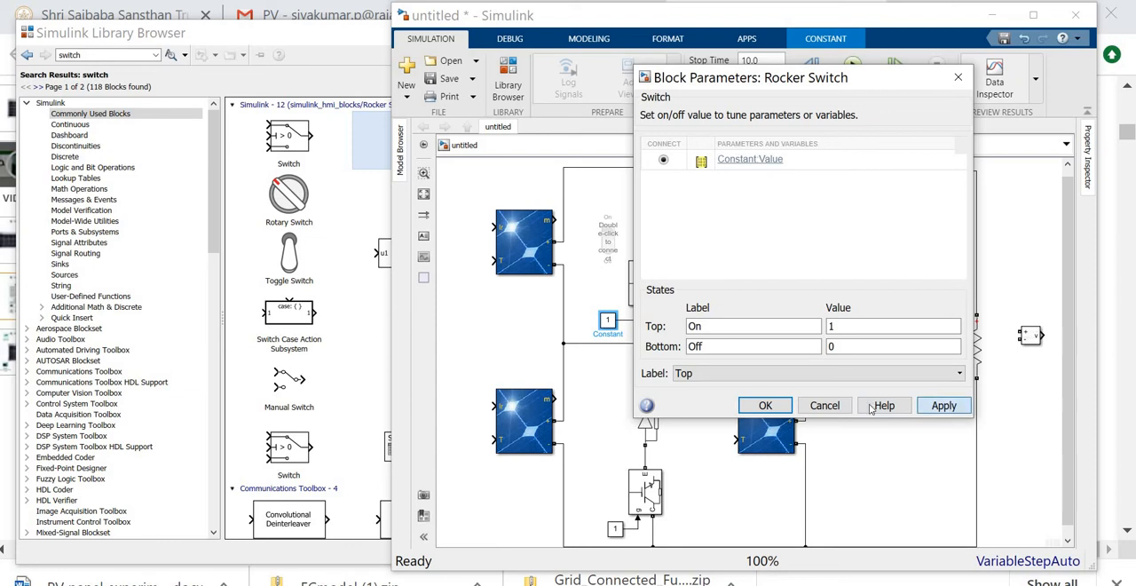
{"action": "left_click", "coordinate": [766, 405]}
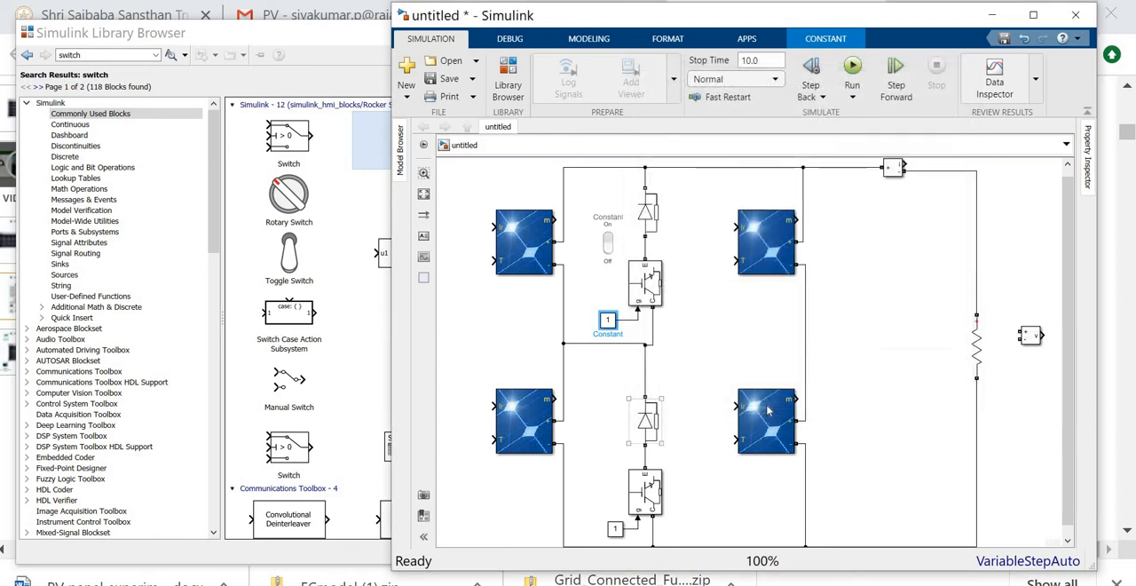
{"action": "left_click", "coordinate": [611, 242]}
{"action": "left_click", "coordinate": [606, 241]}
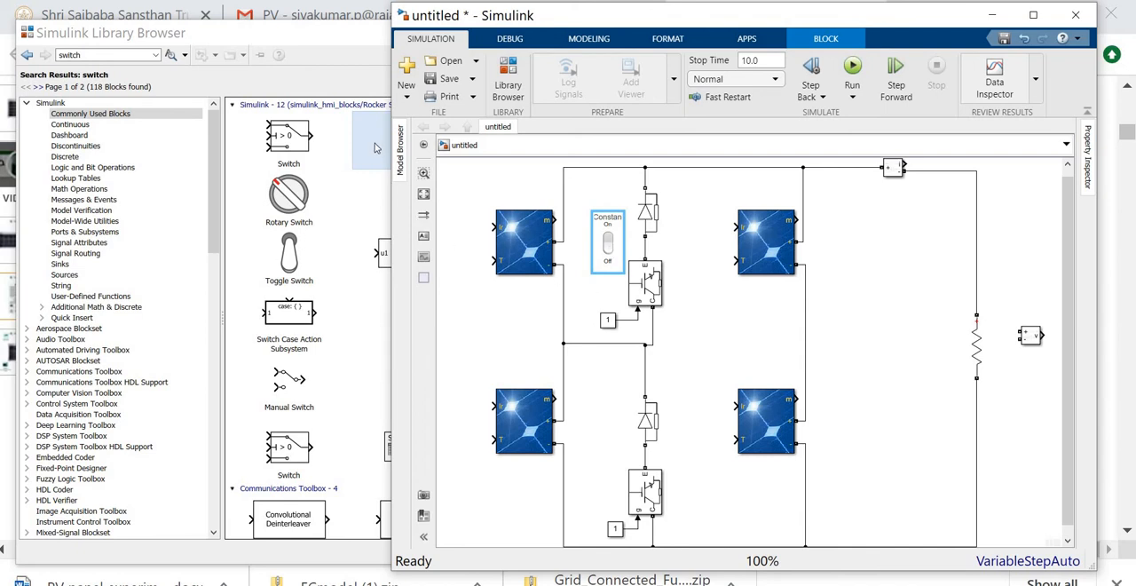
- Add a second Rocker Switch beside the lower diode, link it to the lower Constant's value and toggle it off and back on
{"action": "left_click_drag", "start_coordinate": [375, 147], "coordinate": [610, 486]}
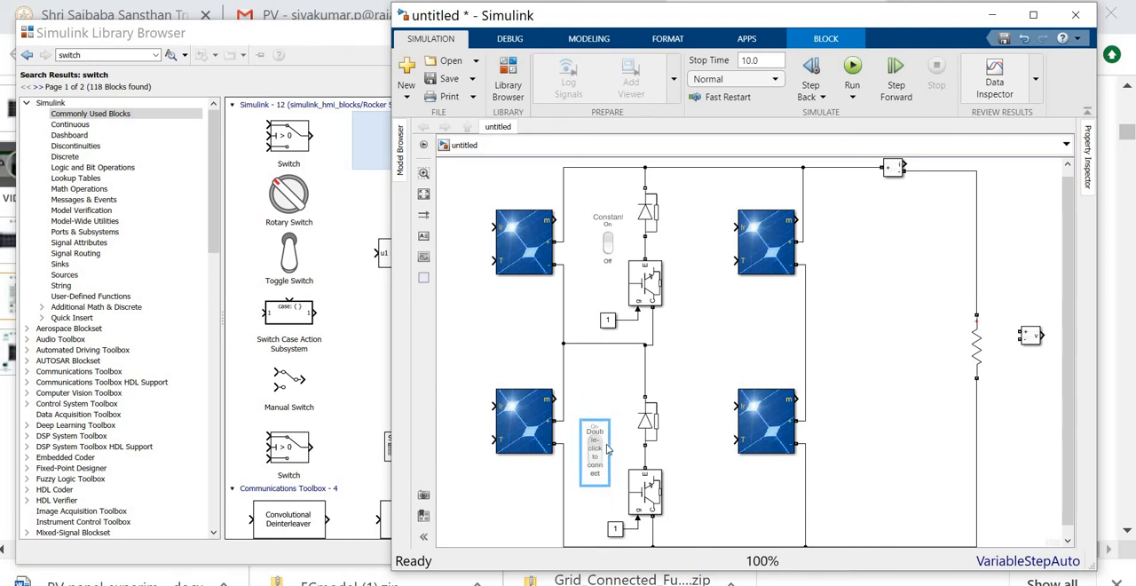
{"action": "double_click", "coordinate": [607, 450]}
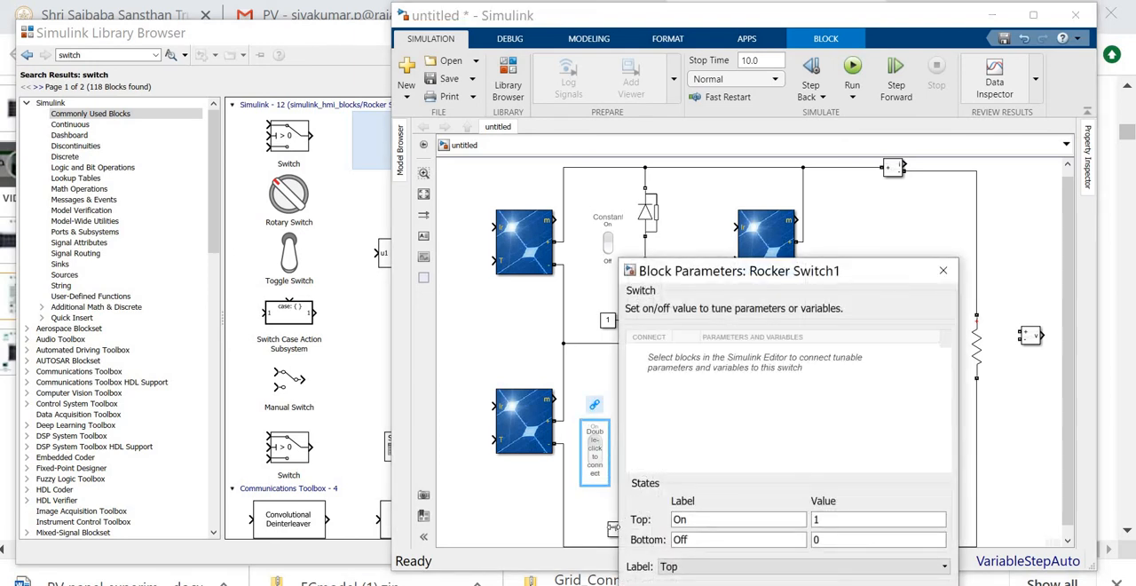
{"action": "left_click", "coordinate": [612, 529]}
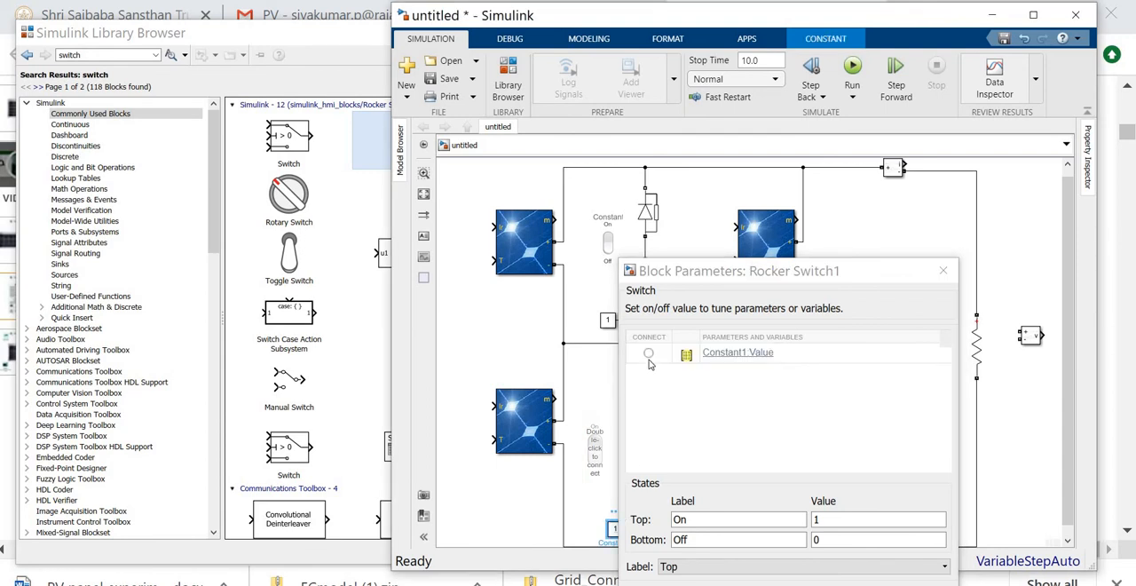
{"action": "left_click", "coordinate": [648, 353]}
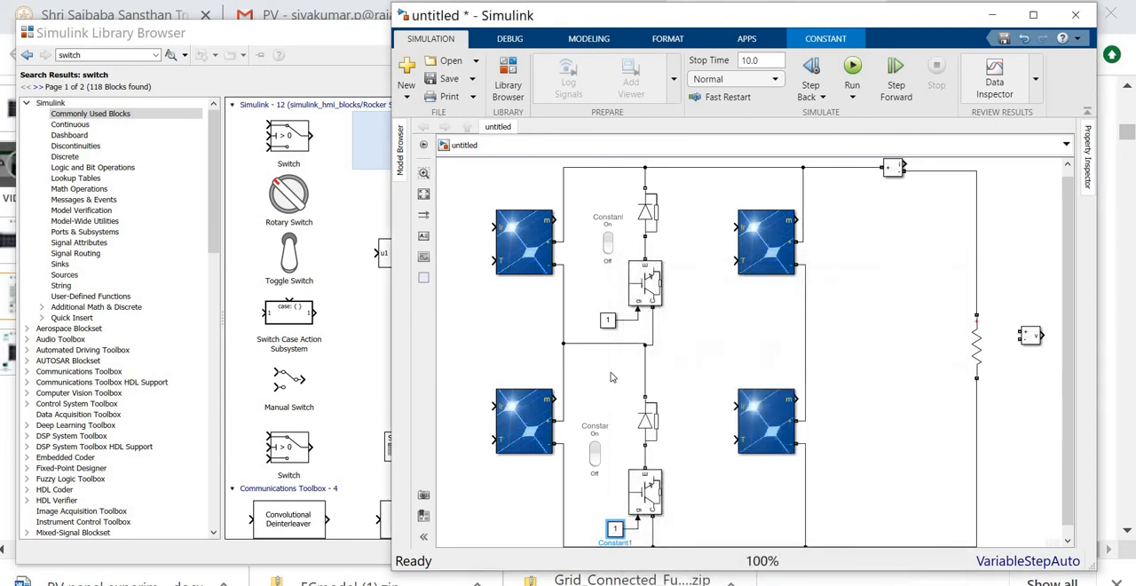
{"action": "left_click", "coordinate": [594, 465]}
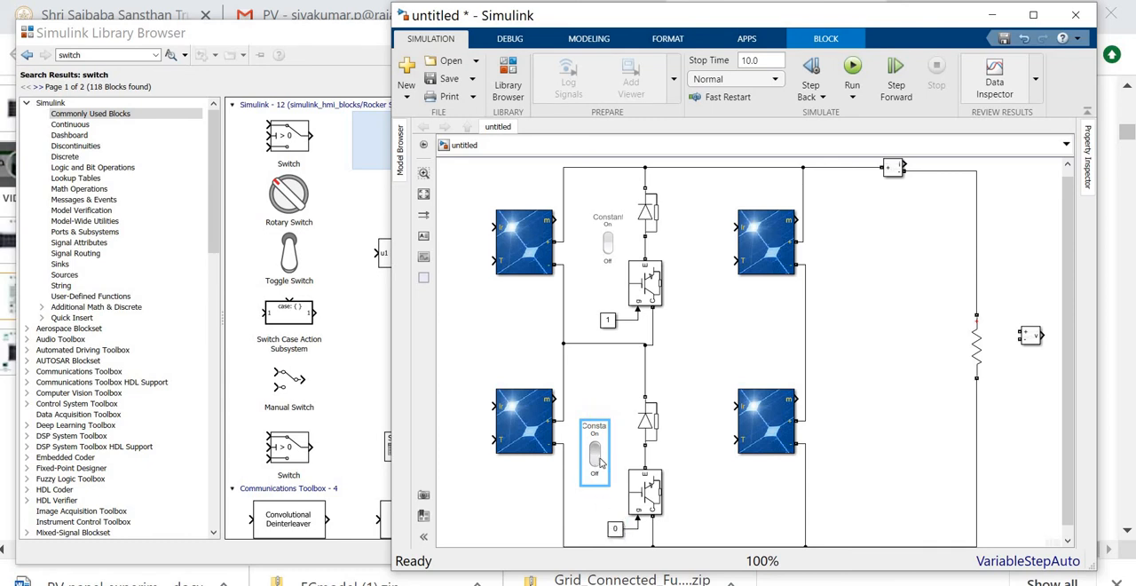
{"action": "left_click", "coordinate": [600, 452]}
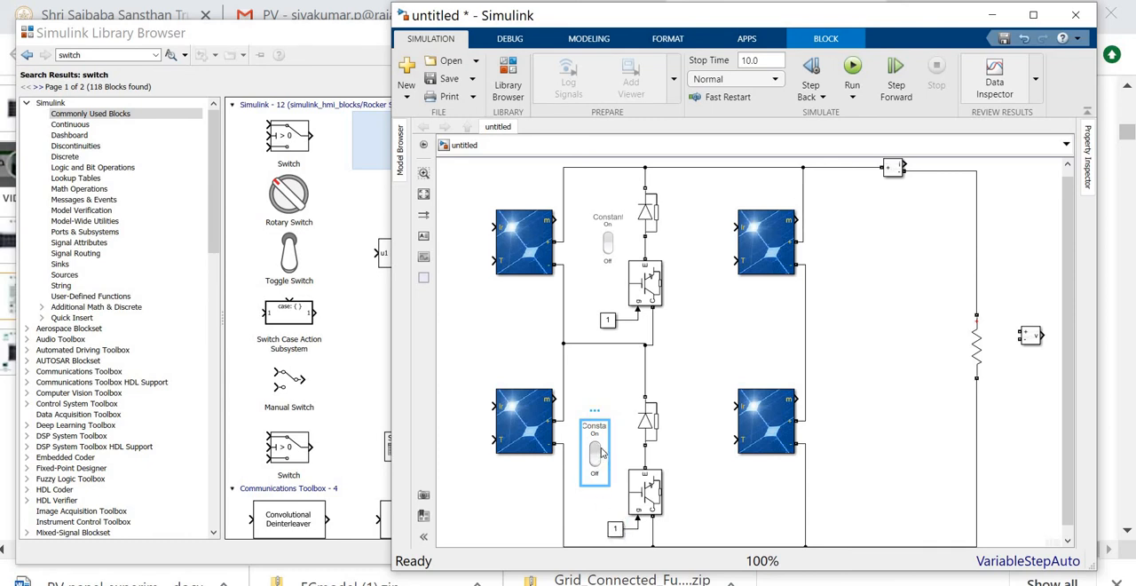
{"action": "left_click", "coordinate": [626, 372]}
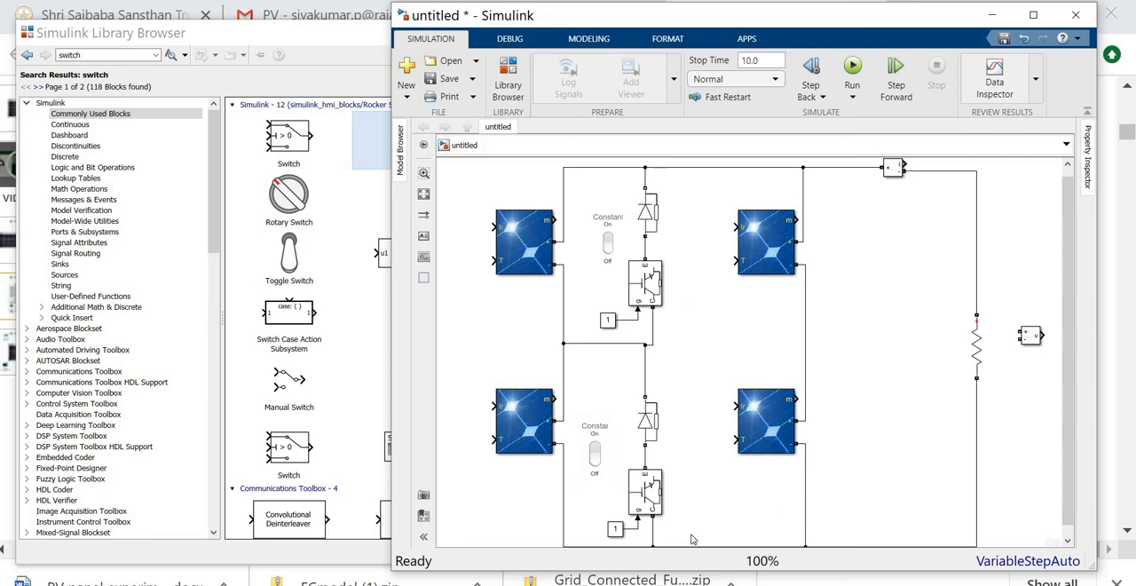
{"action": "left_click_drag", "start_coordinate": [692, 535], "coordinate": [639, 210]}
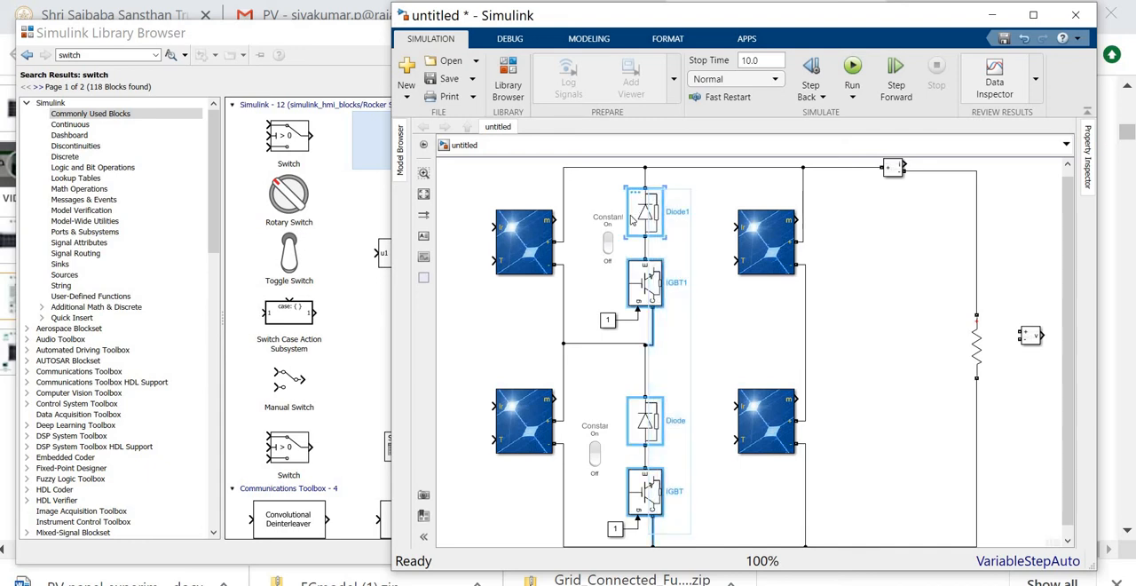
{"action": "left_click", "coordinate": [716, 524]}
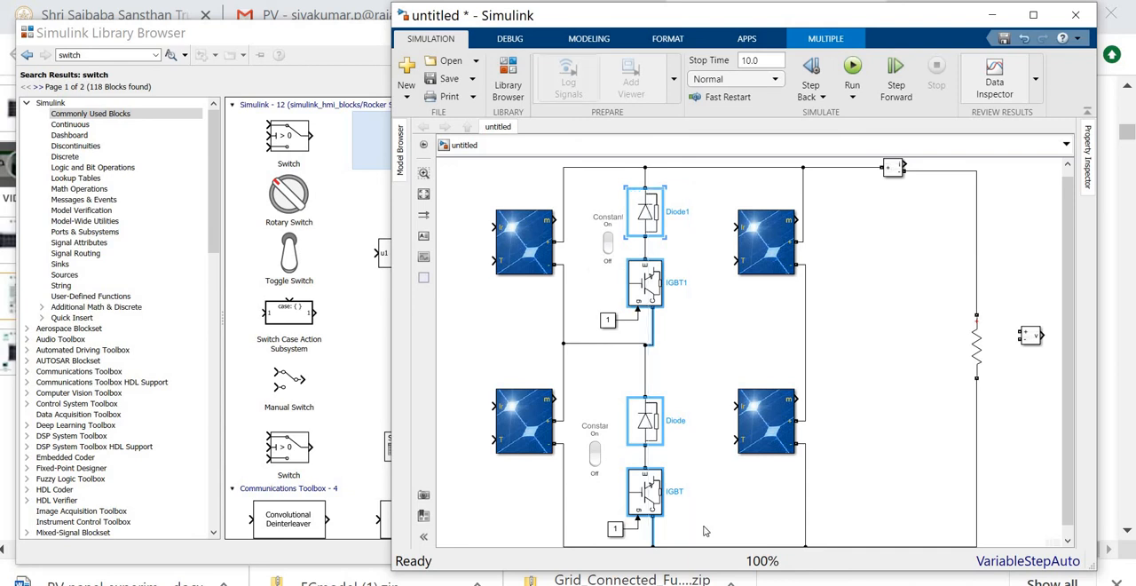
{"action": "left_click_drag", "start_coordinate": [716, 534], "coordinate": [591, 176]}
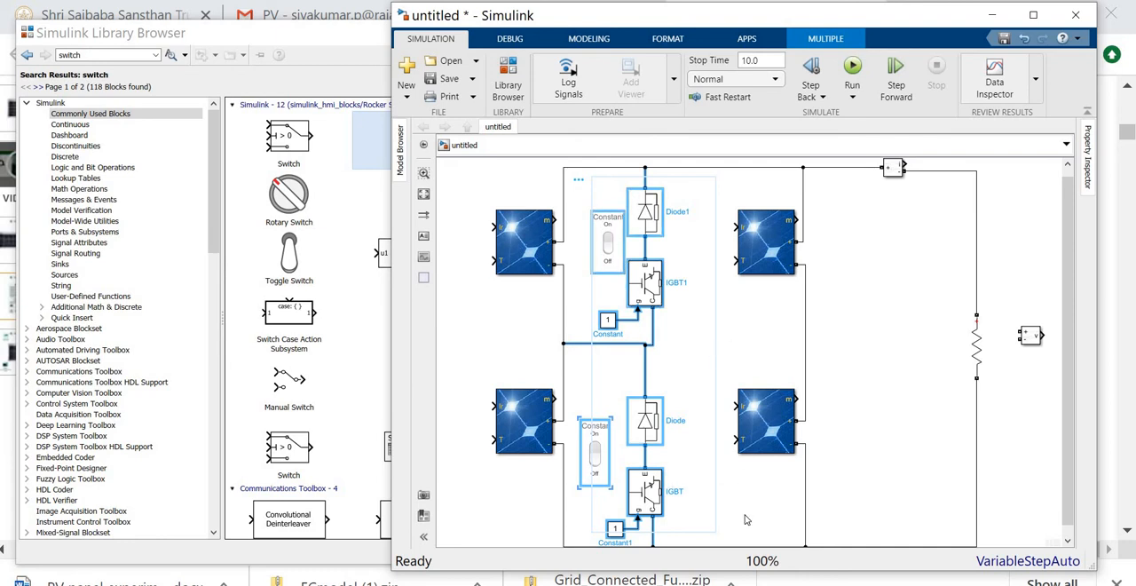
{"action": "left_click", "coordinate": [707, 519]}
{"action": "left_click_drag", "start_coordinate": [667, 372], "coordinate": [637, 212]}
{"action": "left_click_drag", "start_coordinate": [631, 323], "coordinate": [632, 325]}
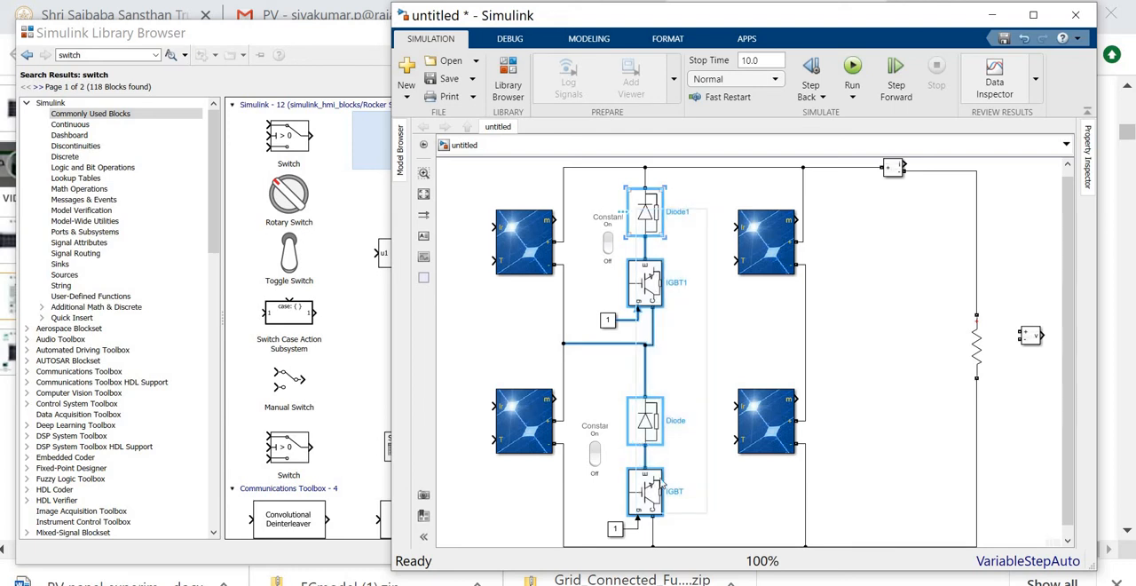
{"action": "left_click", "coordinate": [999, 494]}
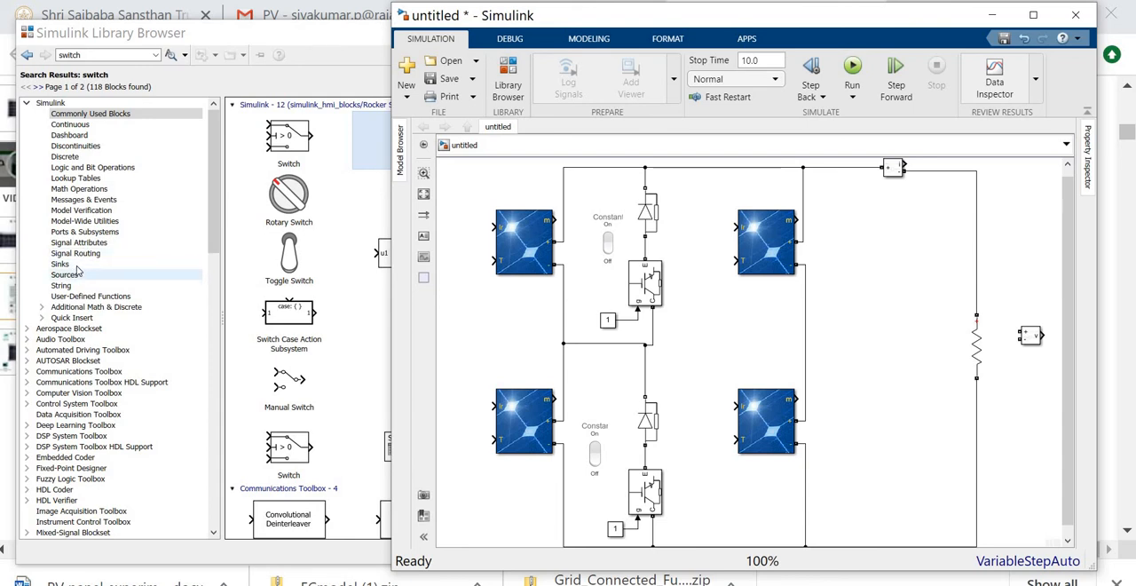
- Add a Display block from the Sinks library to the model beside the load resistor
{"action": "left_click", "coordinate": [60, 264]}
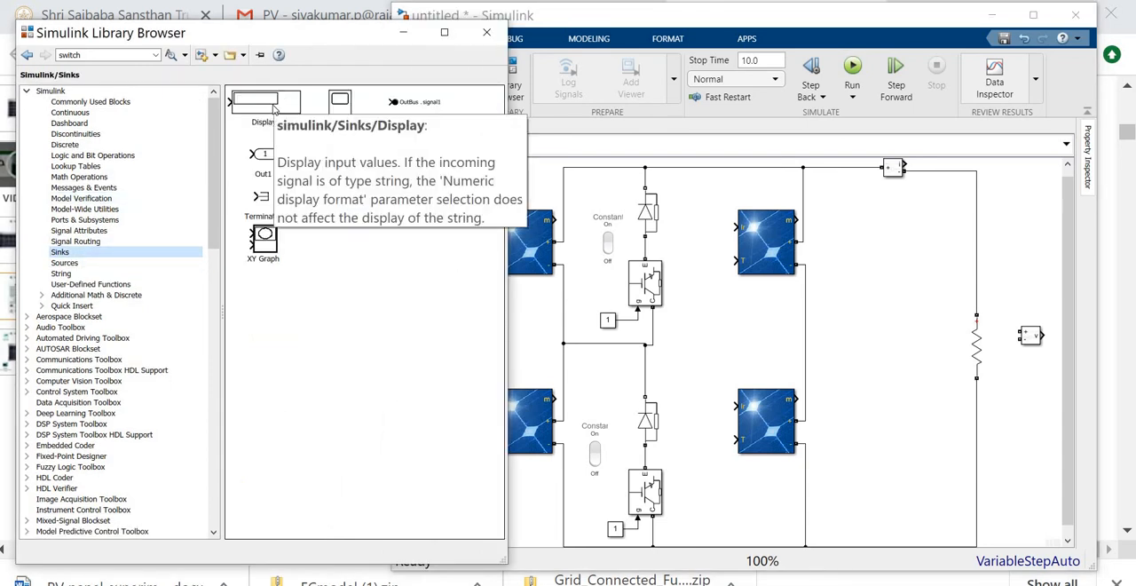
{"action": "left_click_drag", "start_coordinate": [277, 109], "coordinate": [1036, 260]}
{"action": "left_click_drag", "start_coordinate": [1025, 331], "coordinate": [1025, 331]}
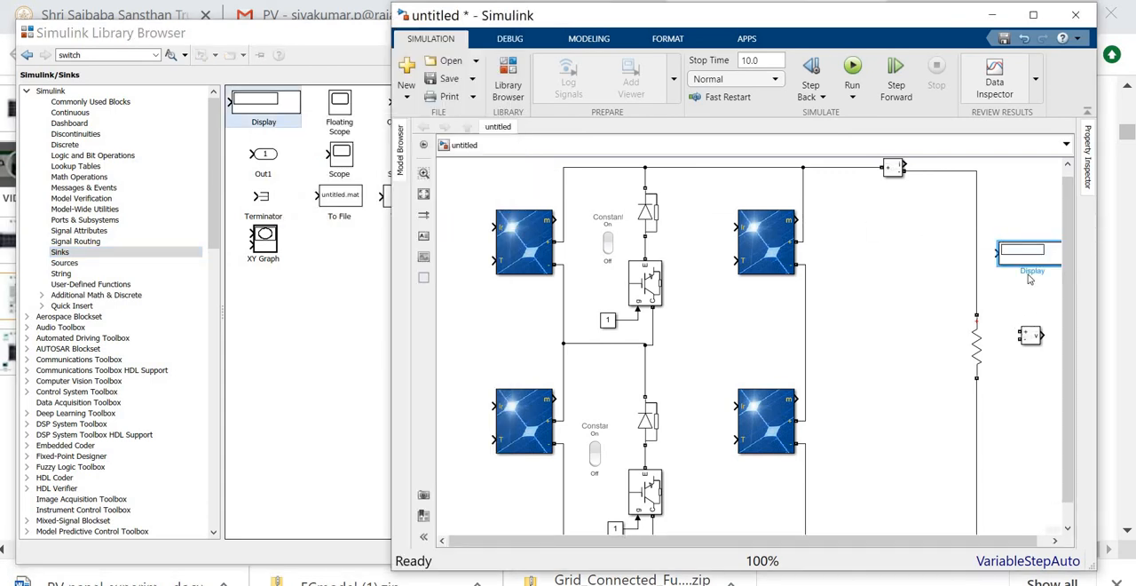
- Move the Voltage Measurement block between the panels and the resistor and wire its terminals across the positive and negative load lines
{"action": "left_click_drag", "start_coordinate": [933, 342], "coordinate": [932, 341]}
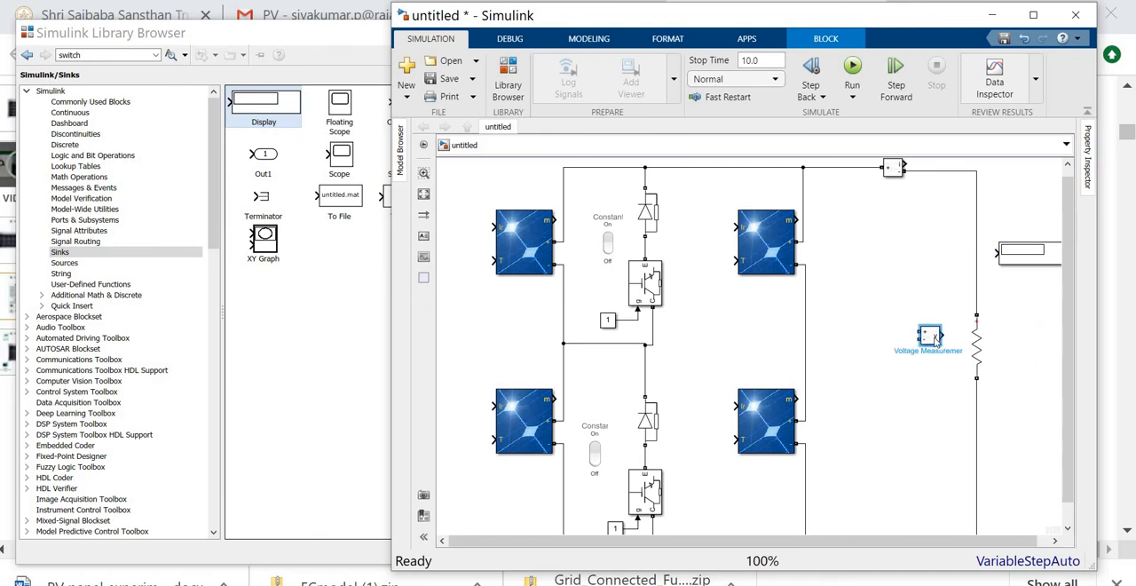
{"action": "left_click_drag", "start_coordinate": [912, 196], "coordinate": [916, 171]}
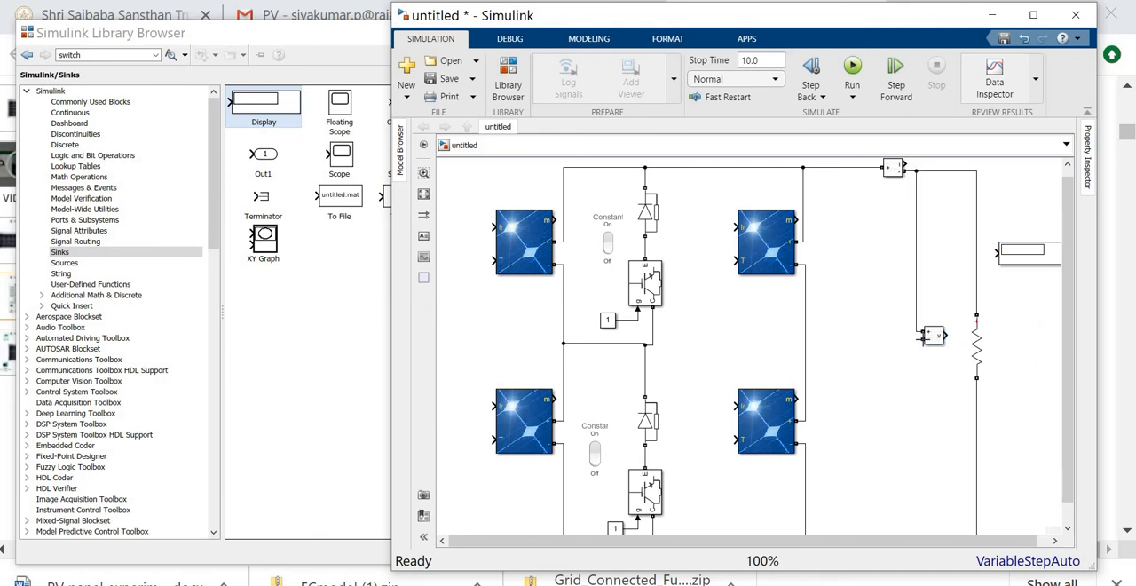
{"action": "left_click_drag", "start_coordinate": [922, 341], "coordinate": [912, 450]}
- Connect the Current Measurement output to the Display and the Voltage Measurement output to a copy of the Display placed below it
{"action": "scroll", "coordinate": [921, 213], "scroll_direction": "up", "scroll_amount": 3}
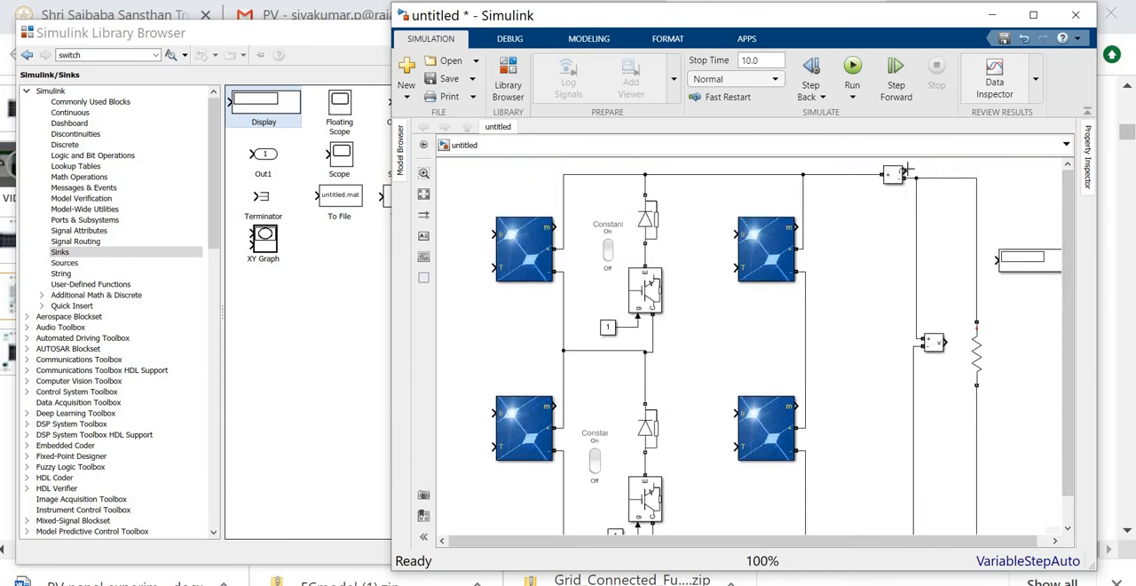
{"action": "left_click_drag", "start_coordinate": [906, 171], "coordinate": [999, 259]}
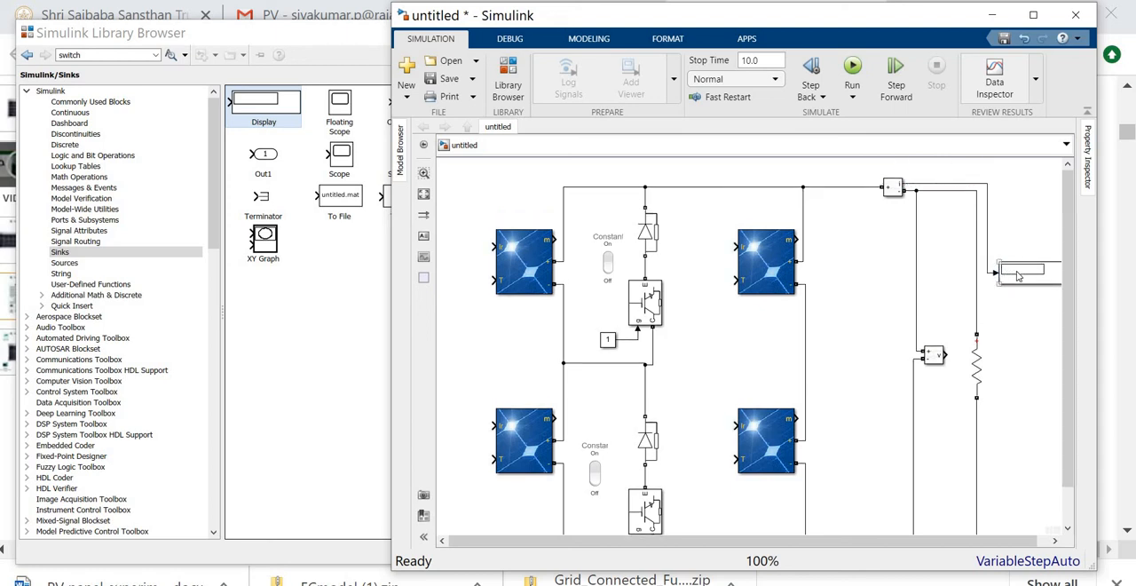
{"action": "left_click_drag", "start_coordinate": [1020, 306], "coordinate": [1027, 396]}
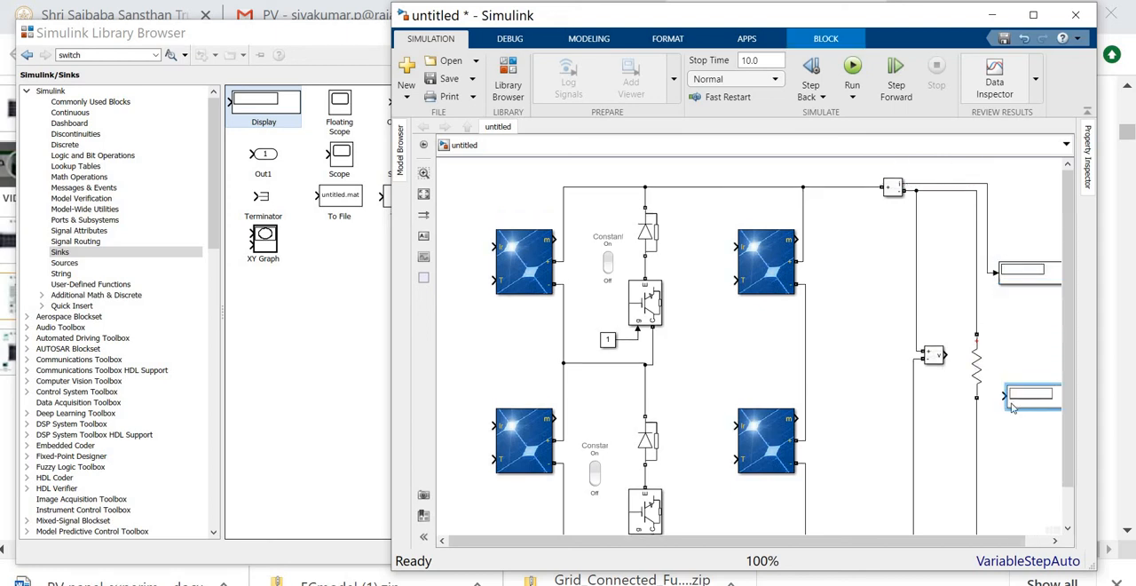
{"action": "left_click_drag", "start_coordinate": [945, 355], "coordinate": [1004, 394]}
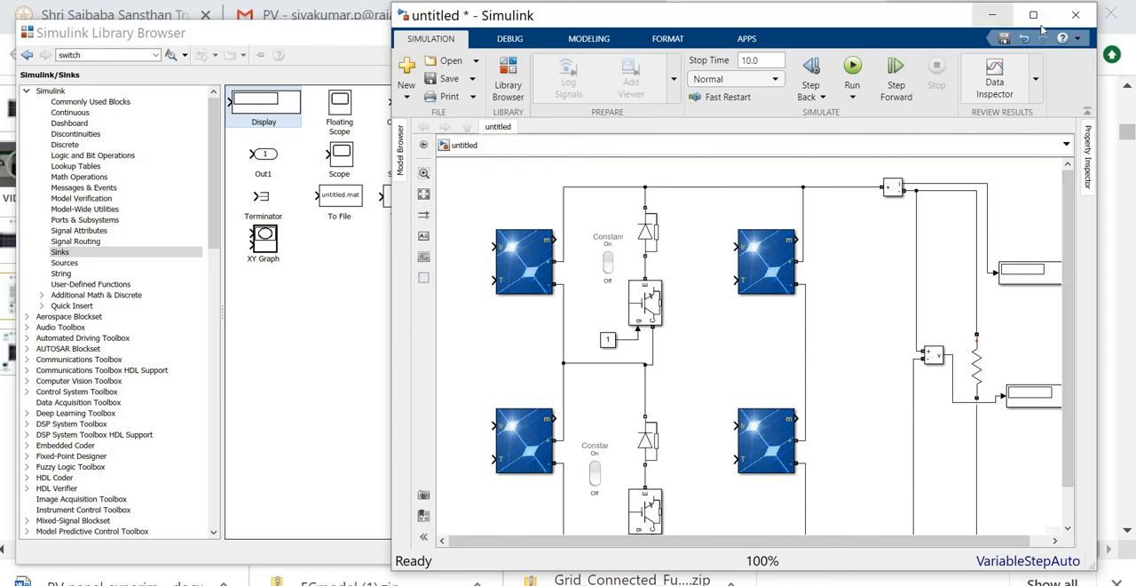
- Switch to the finished PV_VI_sd_2s model and highlight which panels the 1000 and 100 irradiance Constants feed
{"action": "left_click", "coordinate": [991, 15]}
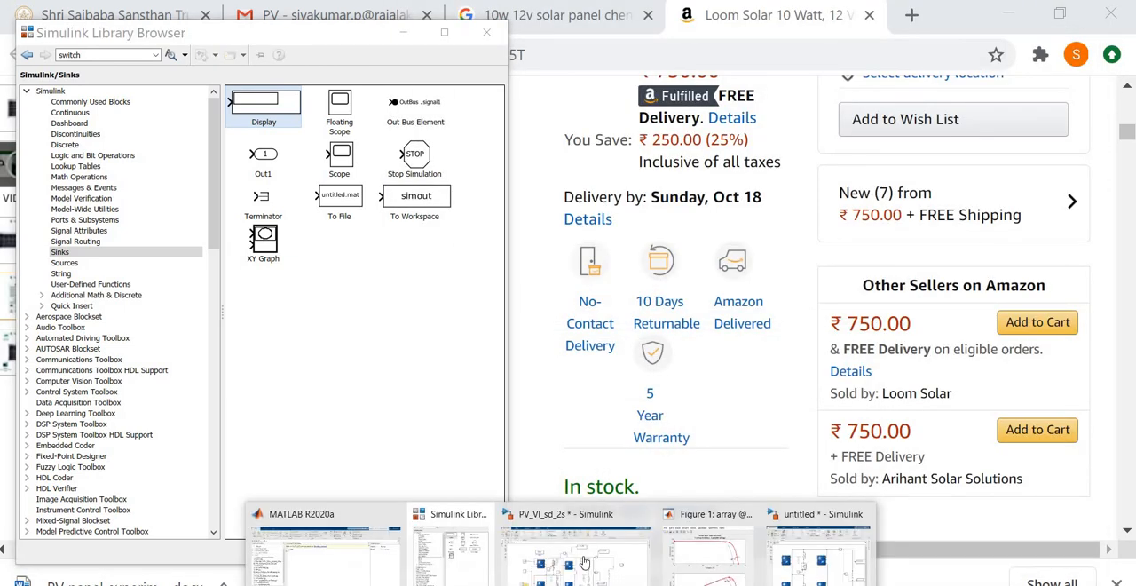
{"action": "left_click", "coordinate": [532, 545]}
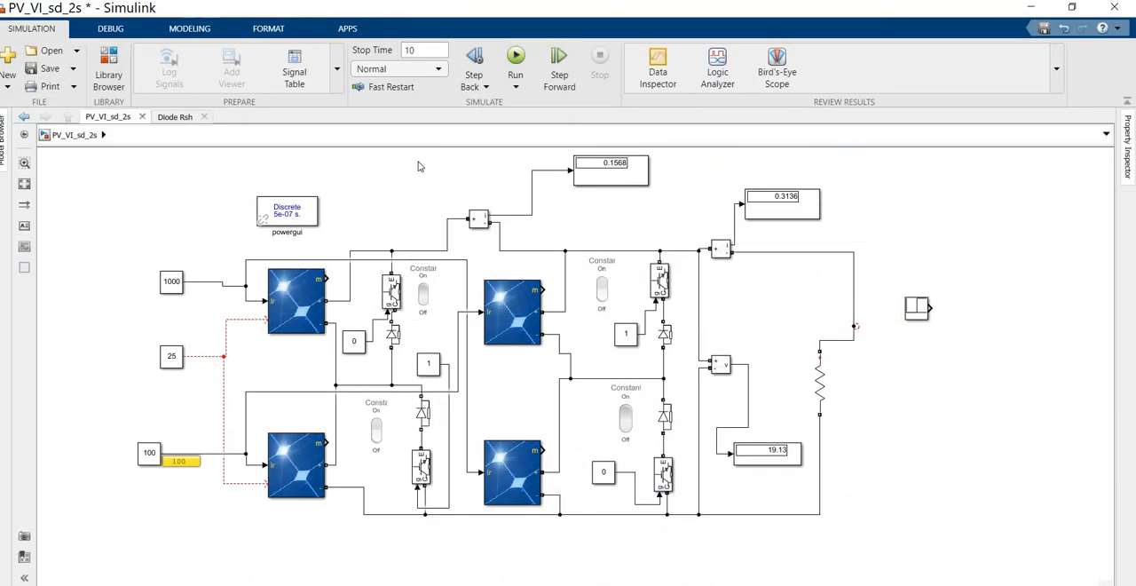
{"action": "left_click", "coordinate": [210, 286]}
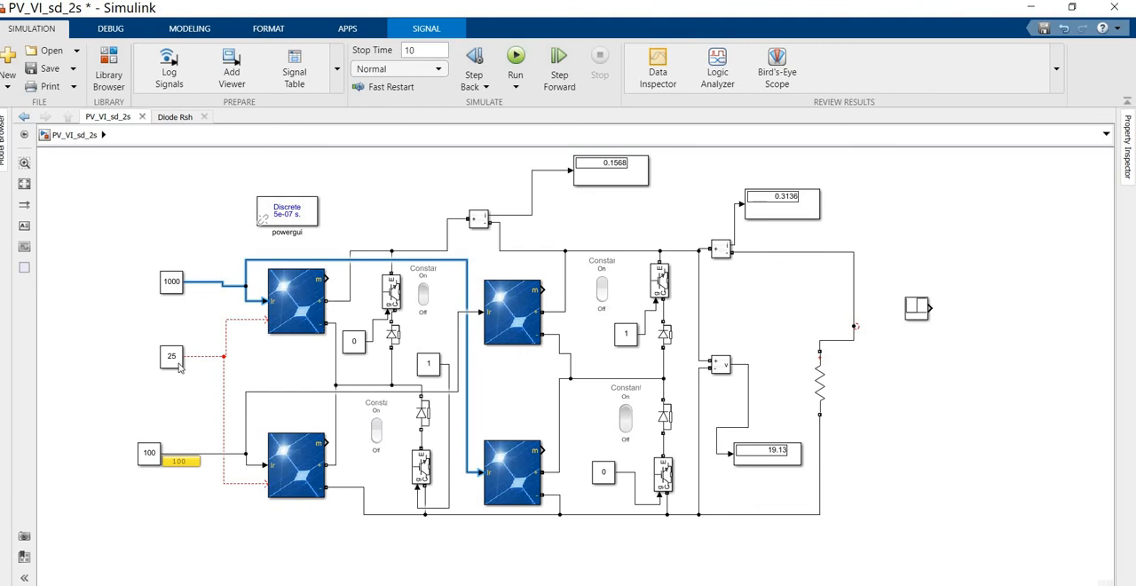
{"action": "left_click", "coordinate": [233, 454]}
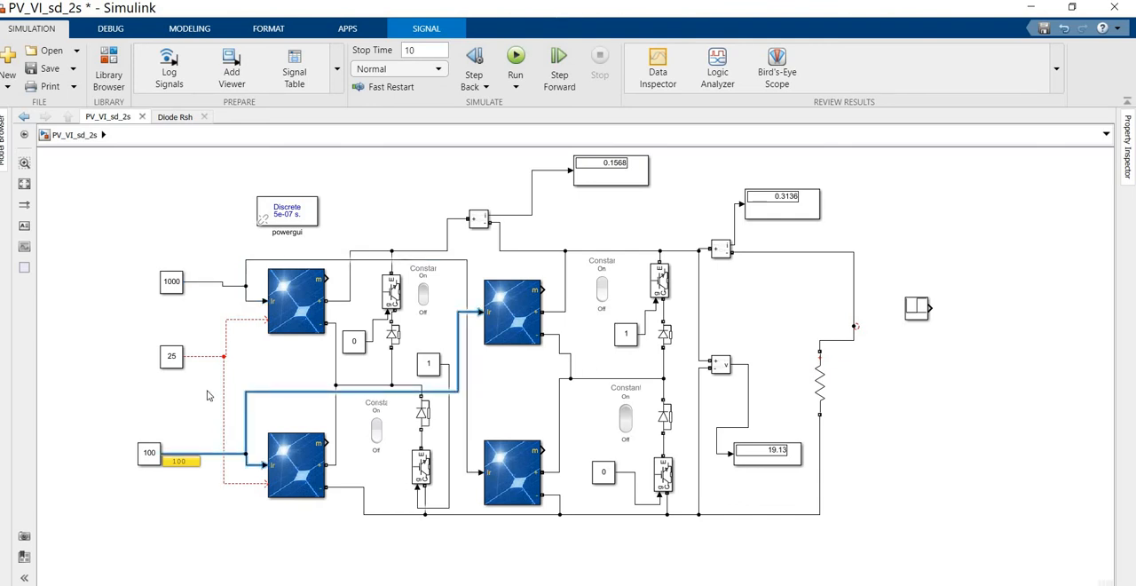
- Set the shaded panels' irradiance Constant to 1000 and run the simulation
{"action": "left_click", "coordinate": [149, 453]}
{"action": "double_click", "coordinate": [149, 454]}
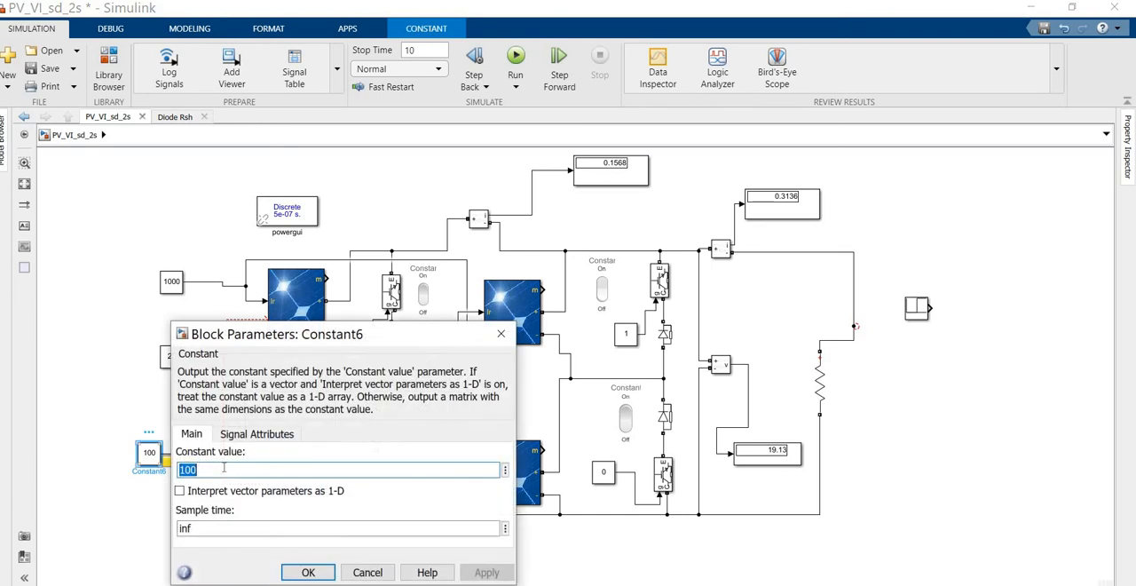
{"action": "left_click", "coordinate": [221, 473]}
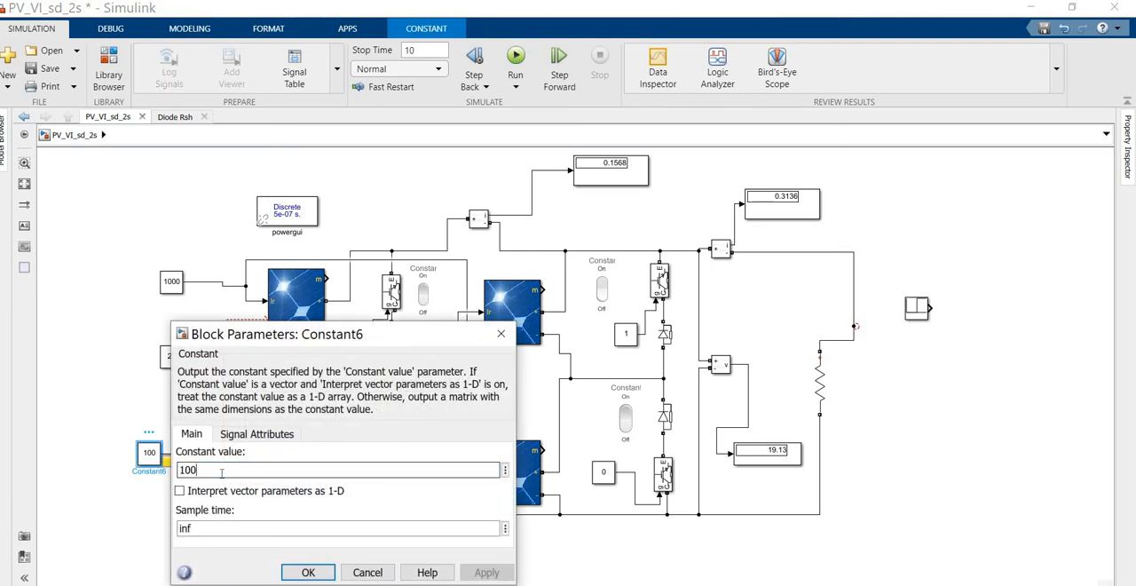
{"action": "type", "text": "0"}
{"action": "left_click", "coordinate": [305, 572]}
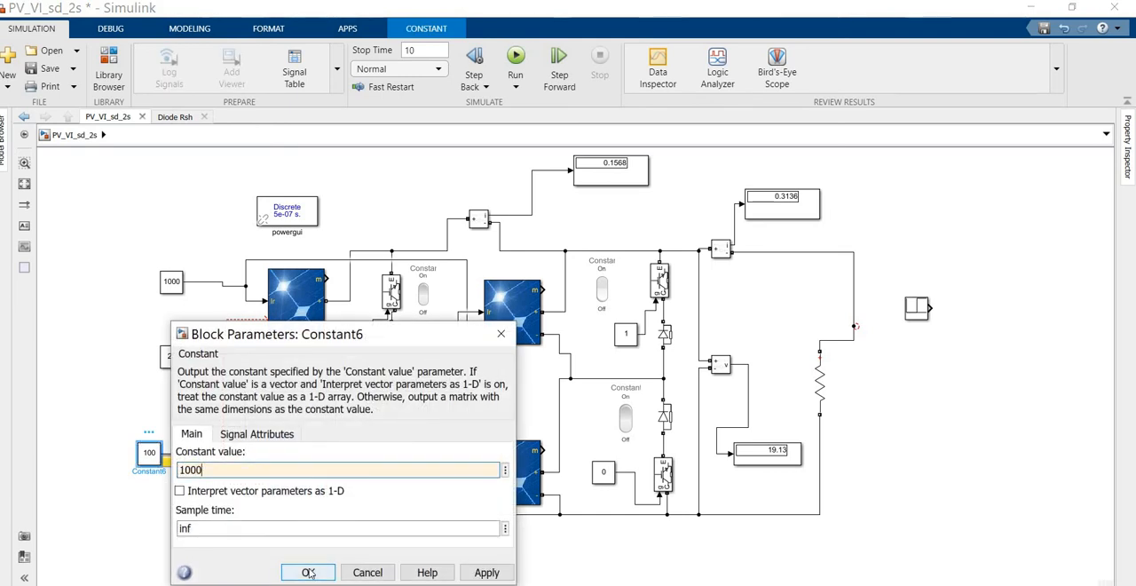
{"action": "left_click", "coordinate": [99, 376]}
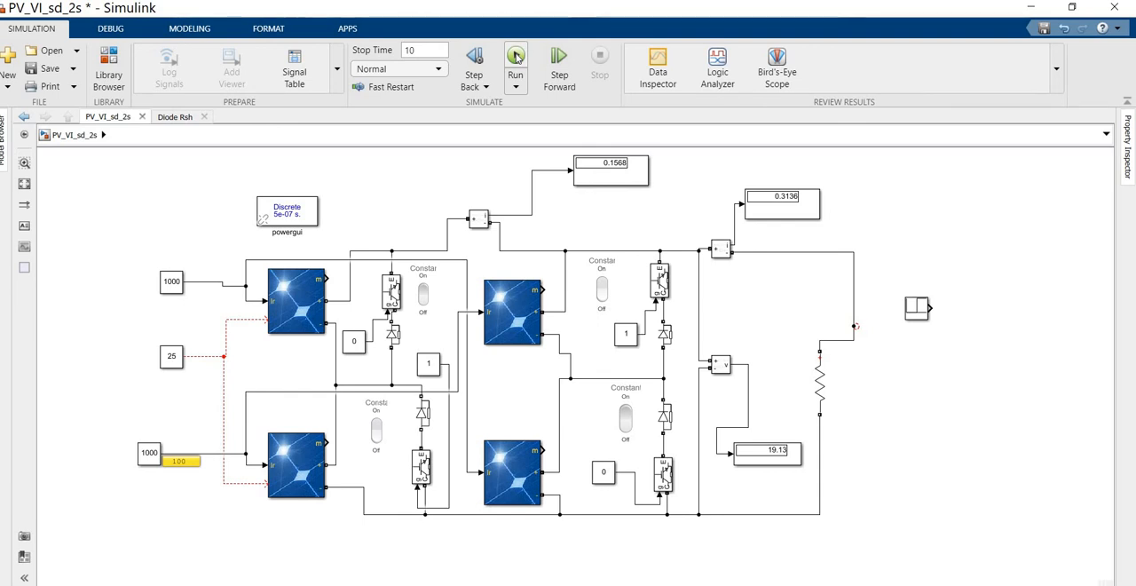
{"action": "left_click", "coordinate": [516, 57]}
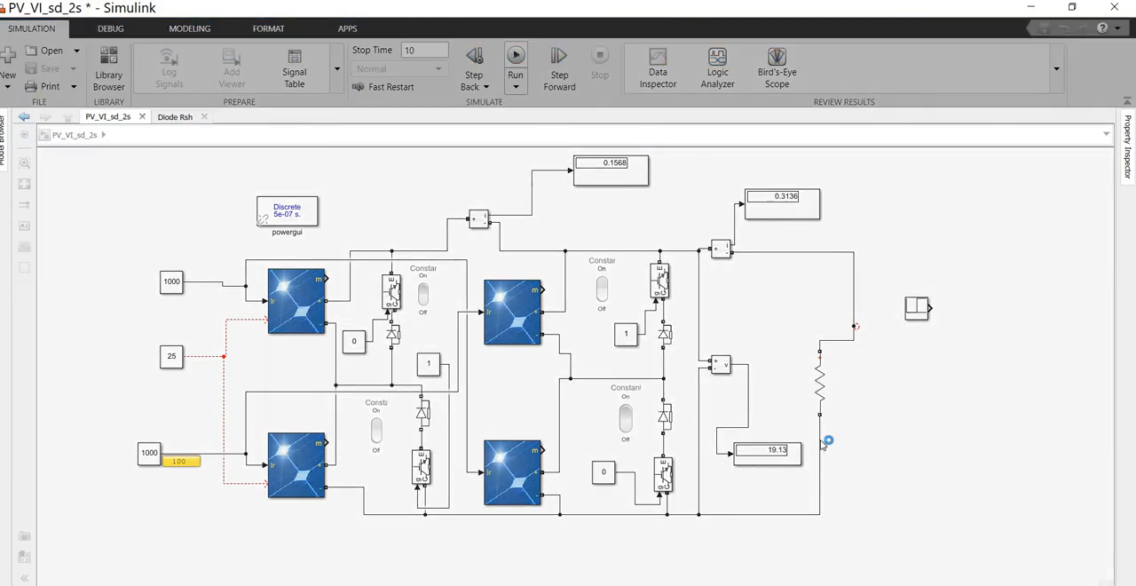
{"action": "key", "text": "ctrl+t"}
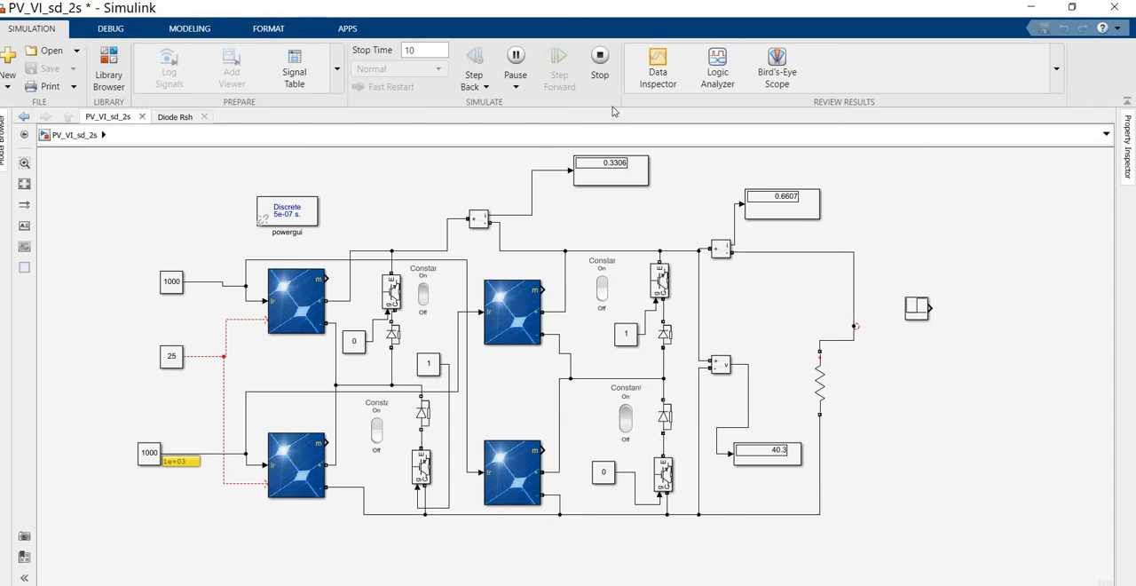
- Set the irradiance Constant of the two shaded panels to 100 while the simulation is running
{"action": "left_click", "coordinate": [154, 456]}
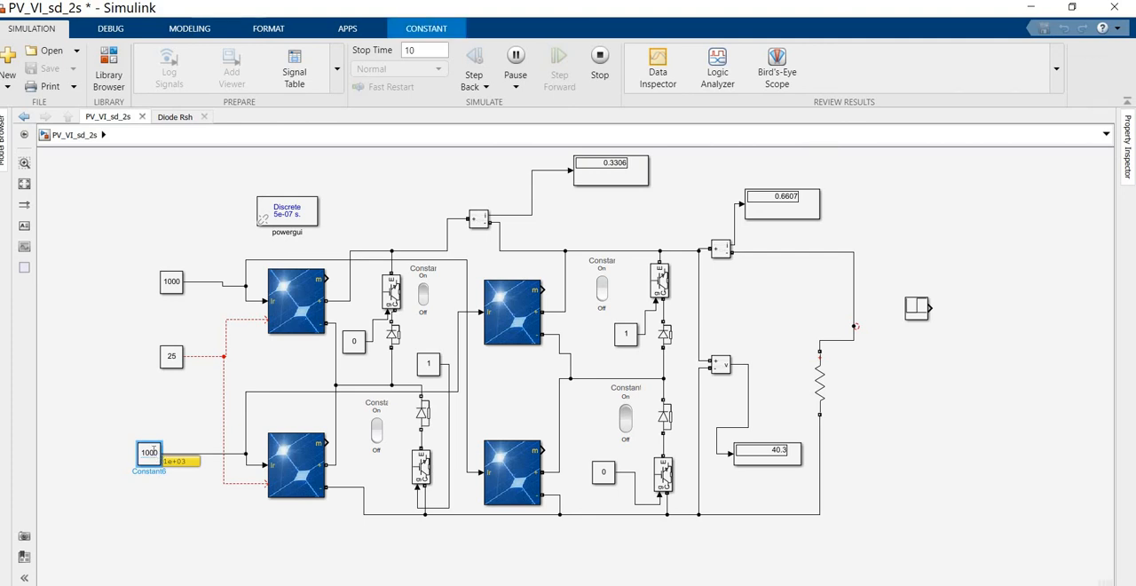
{"action": "double_click", "coordinate": [151, 454]}
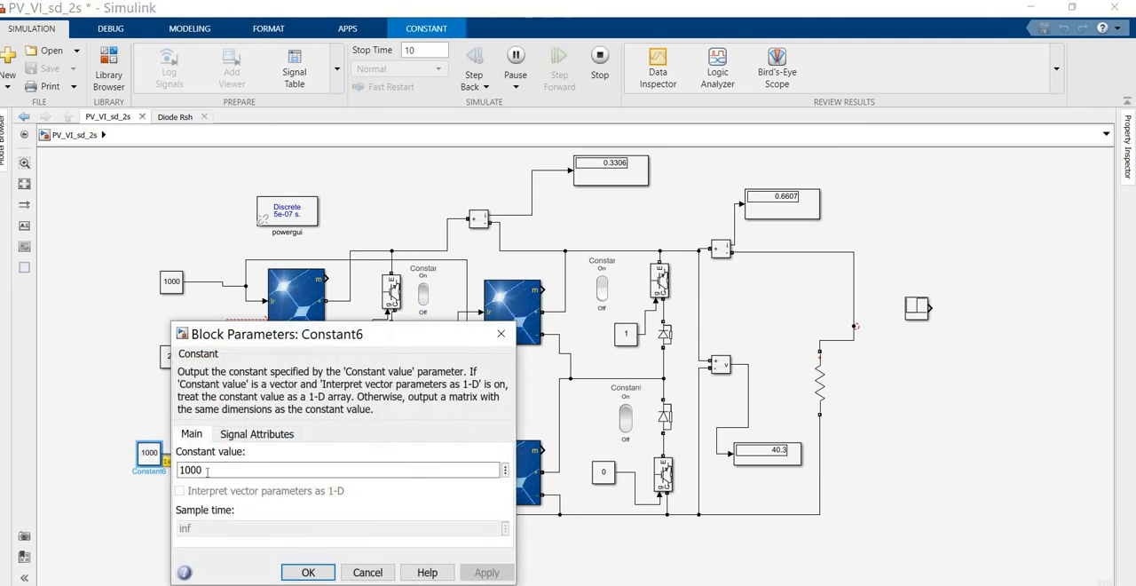
{"action": "double_click", "coordinate": [207, 468]}
{"action": "left_click", "coordinate": [211, 467]}
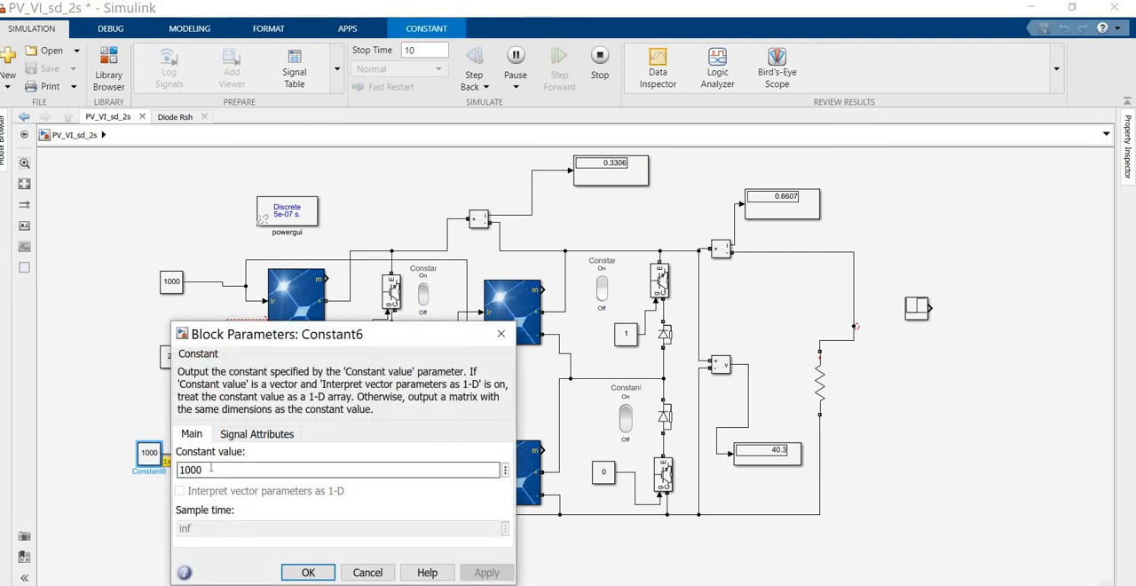
{"action": "key", "text": "BackSpace"}
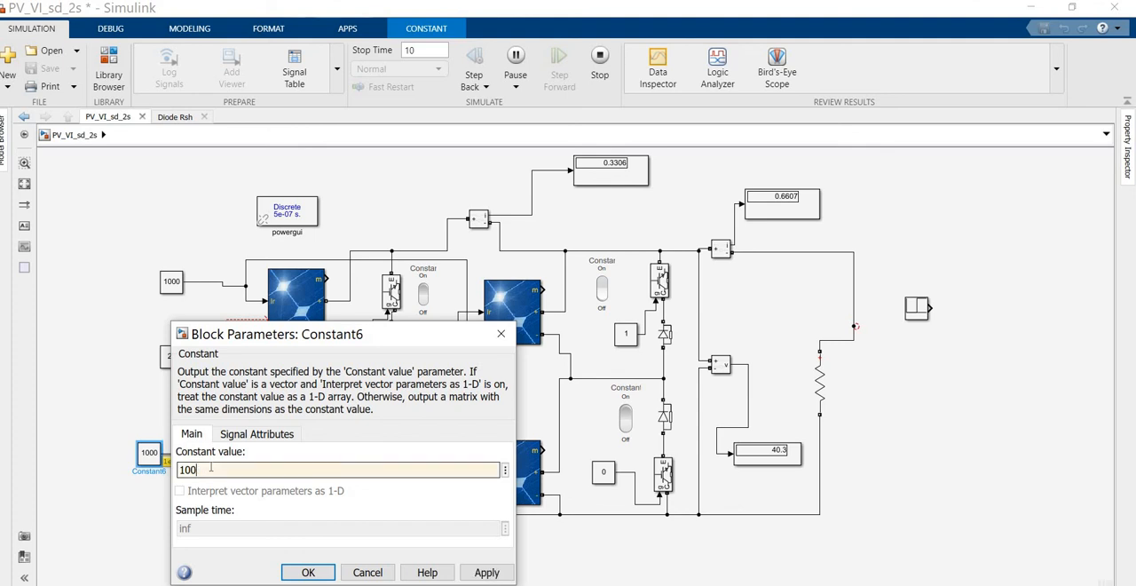
{"action": "left_click", "coordinate": [488, 572]}
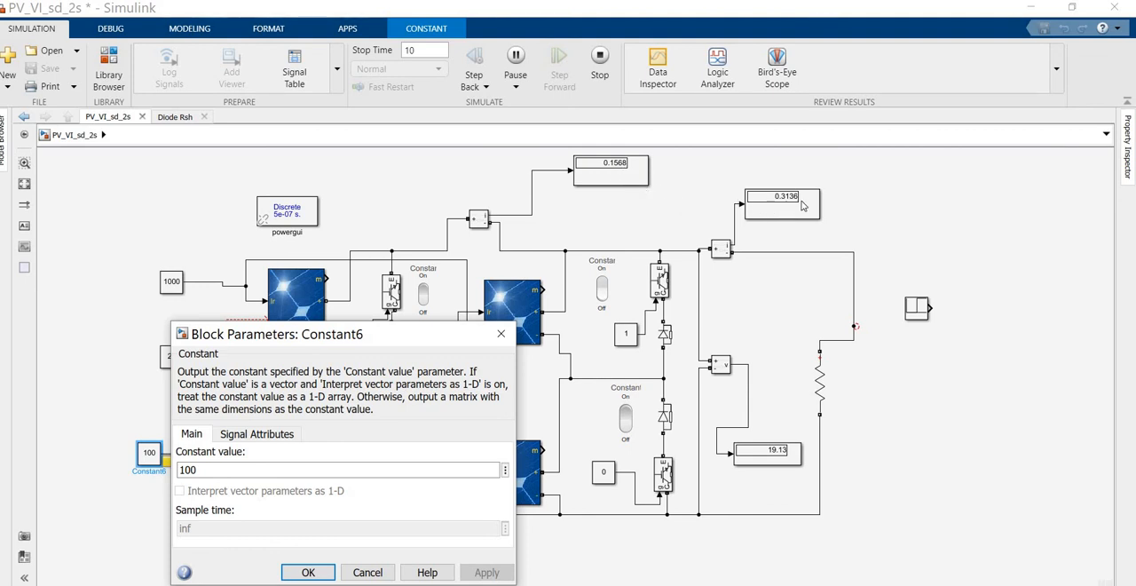
{"action": "left_click", "coordinate": [308, 573]}
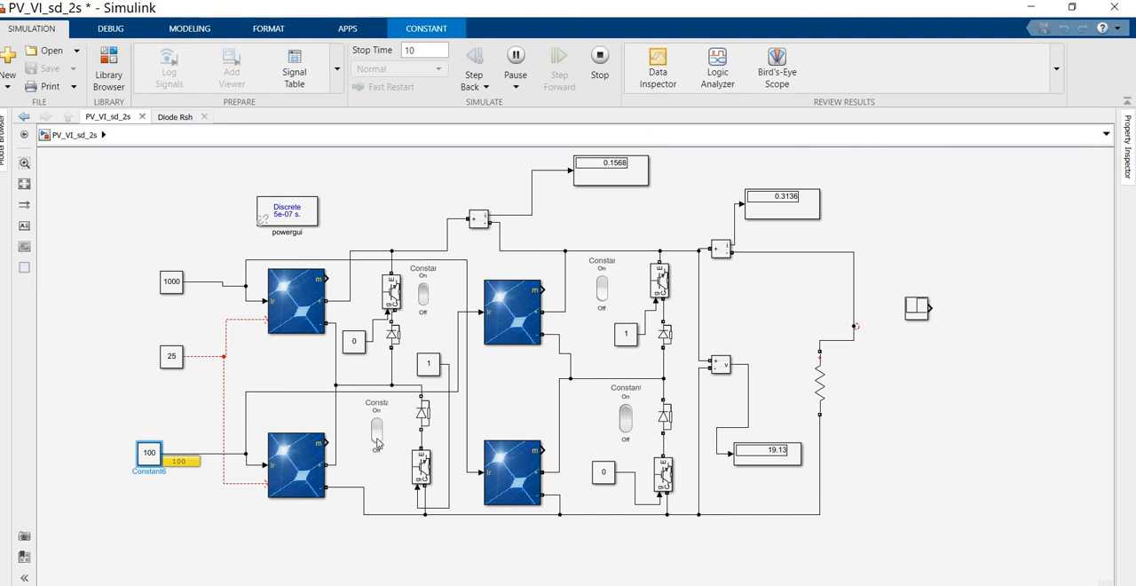
- Toggle off the bypass diode switches of the lower-left and upper-right shaded panels, and turn both back on in the same order
{"action": "left_click", "coordinate": [376, 442]}
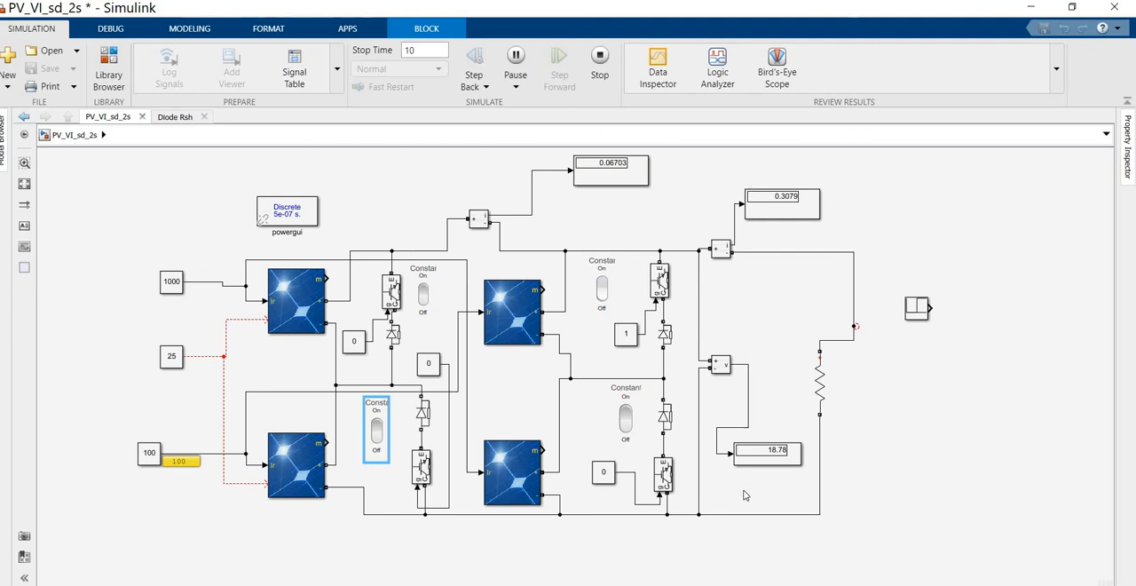
{"action": "left_click", "coordinate": [602, 285]}
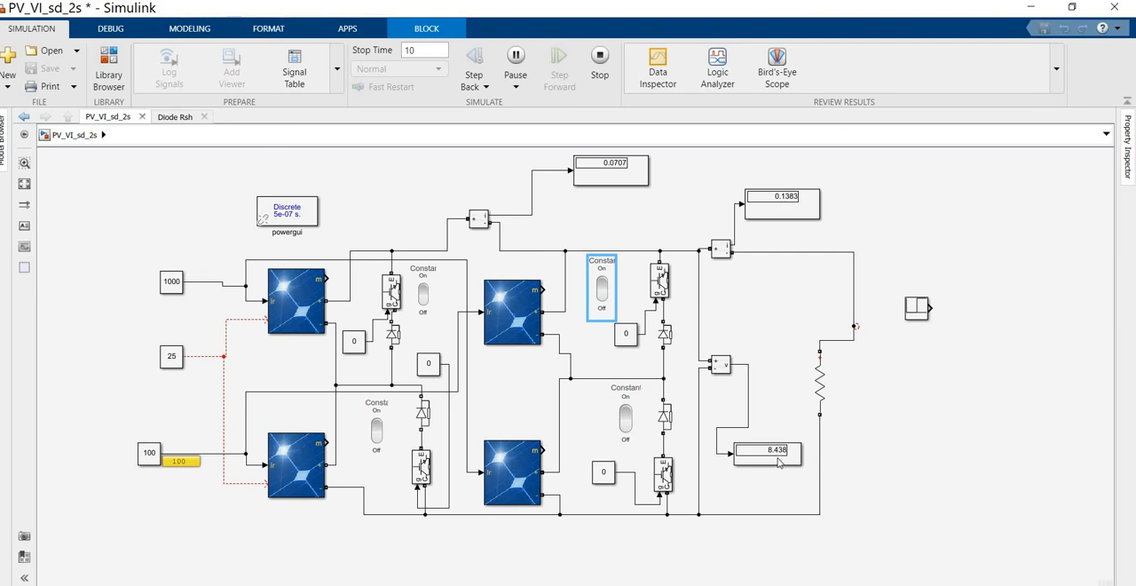
{"action": "left_click", "coordinate": [378, 431]}
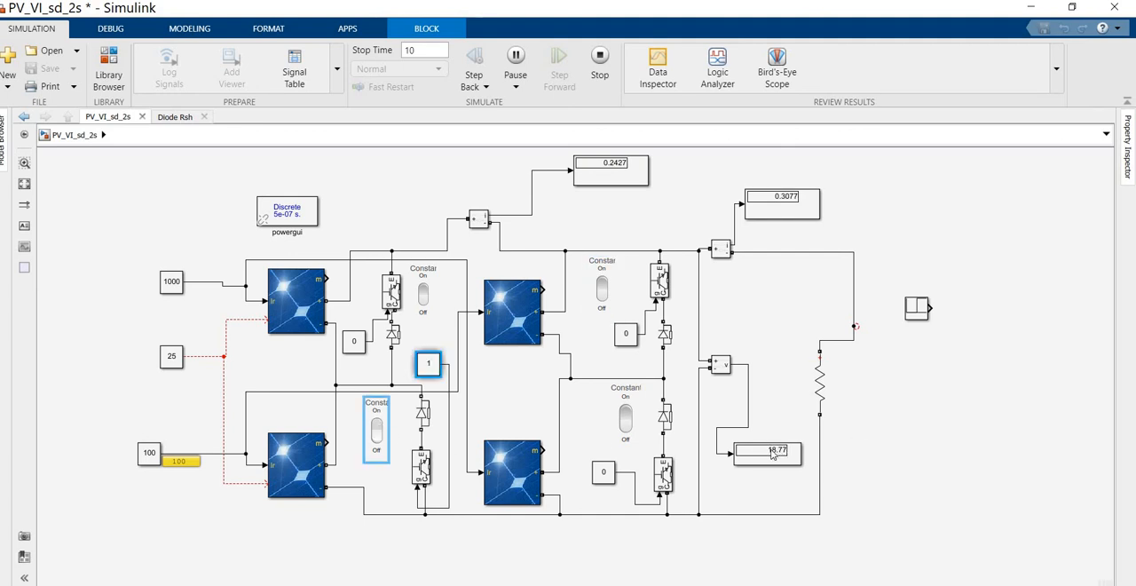
{"action": "left_click", "coordinate": [604, 285]}
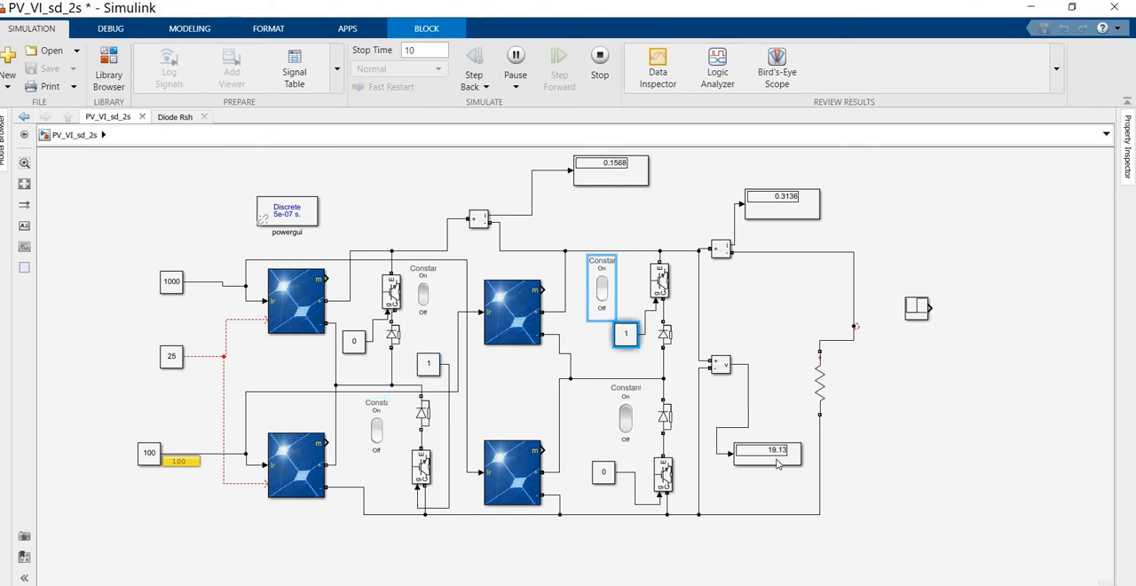